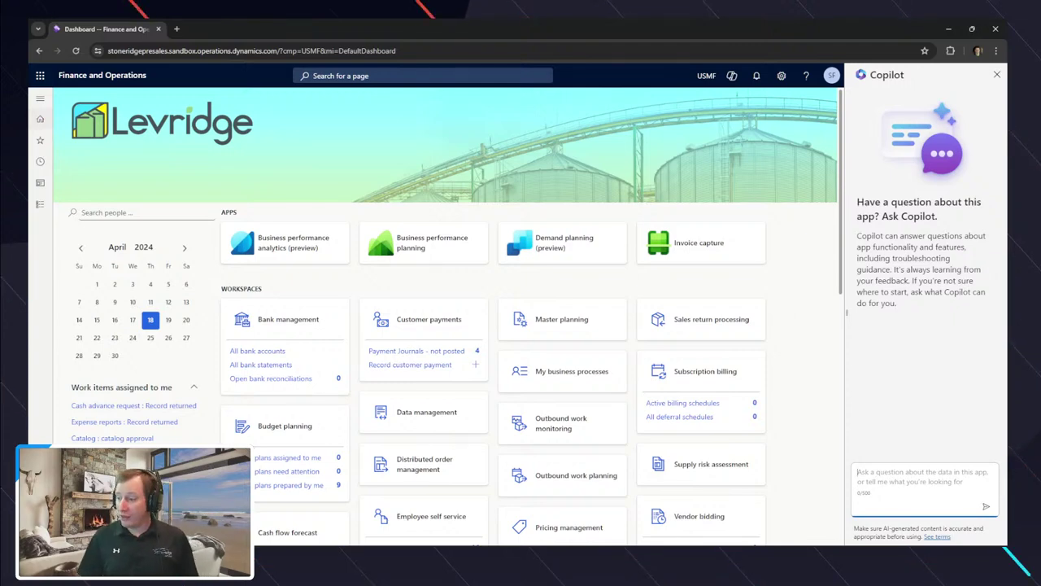
# Open the All customers list from the dashboard, filter it by LEV* and open the Frappier Farms, Inc. record
pyautogui.scroll(-3, 562, 374)
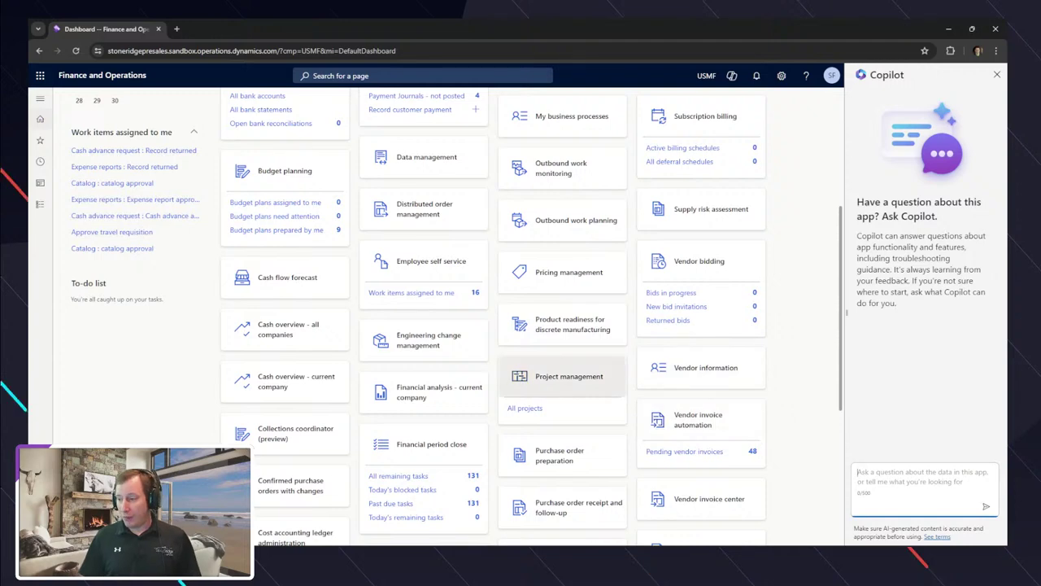
pyautogui.scroll(-3, 562, 374)
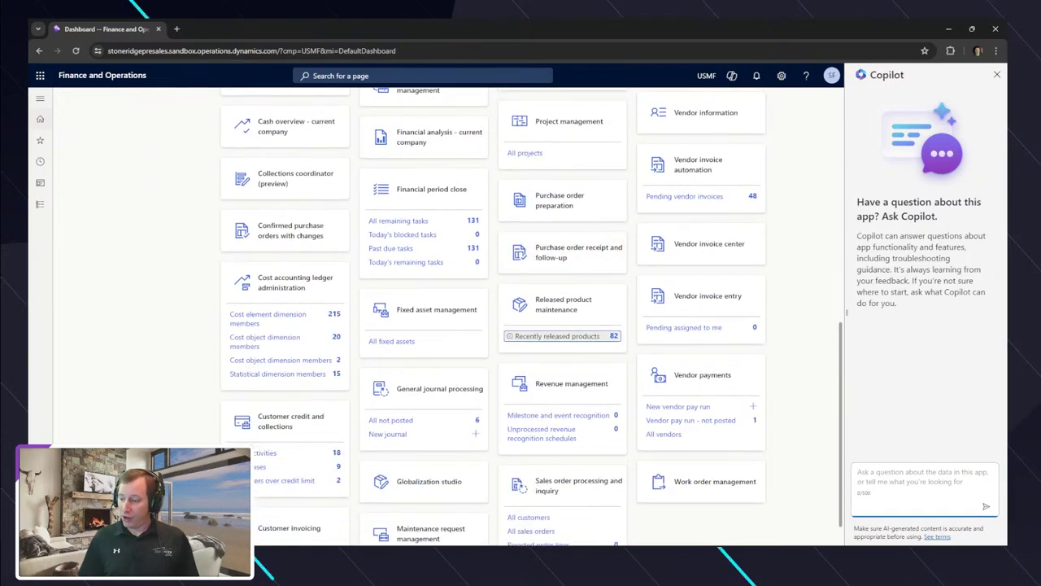
pyautogui.scroll(-1, 561, 375)
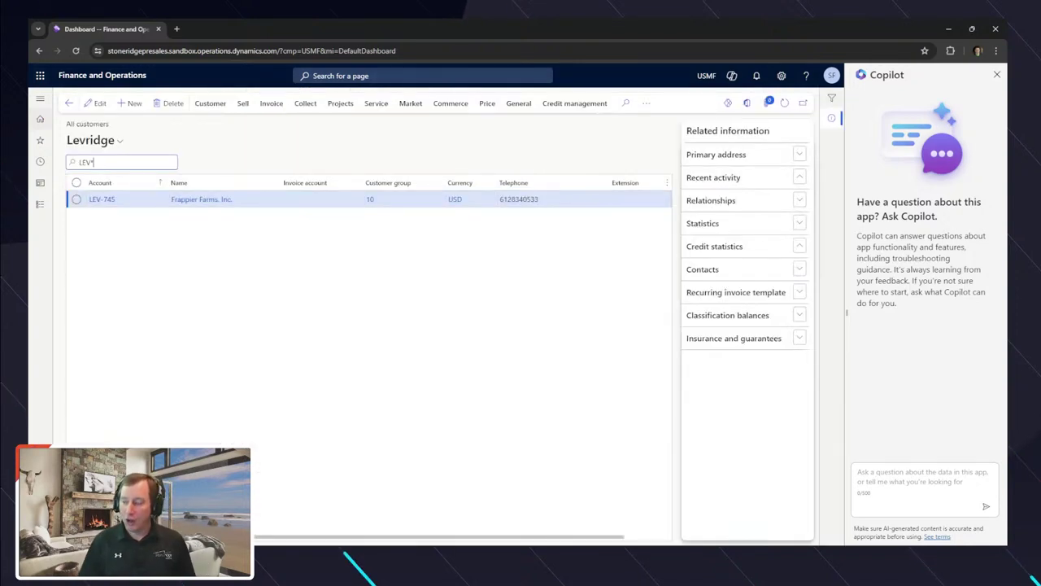
pyautogui.write('*')
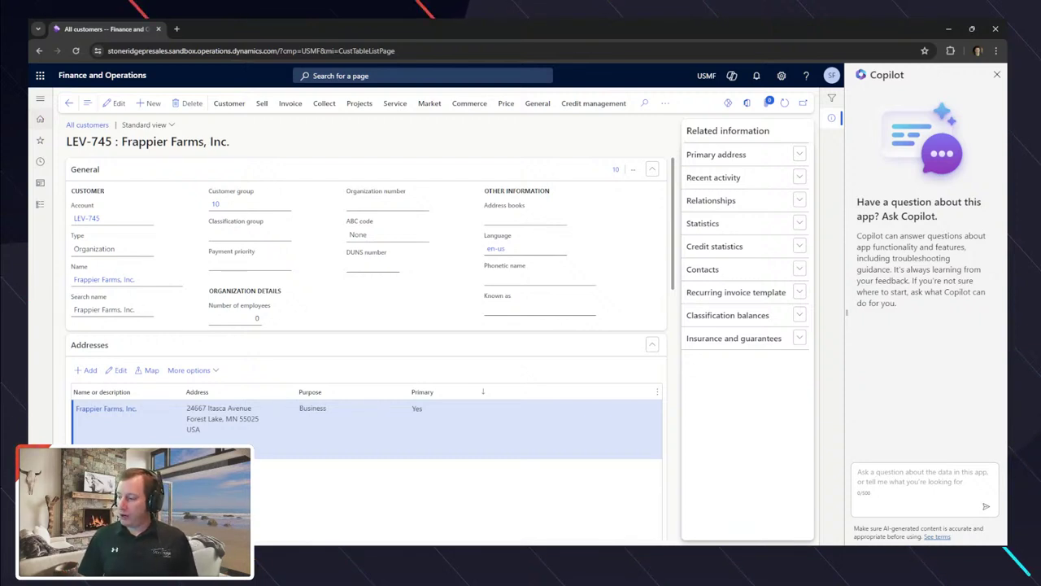
# Ask Copilot to "Summarize this grower" for the open customer record
pyautogui.click(923, 480)
pyautogui.write('Summa')
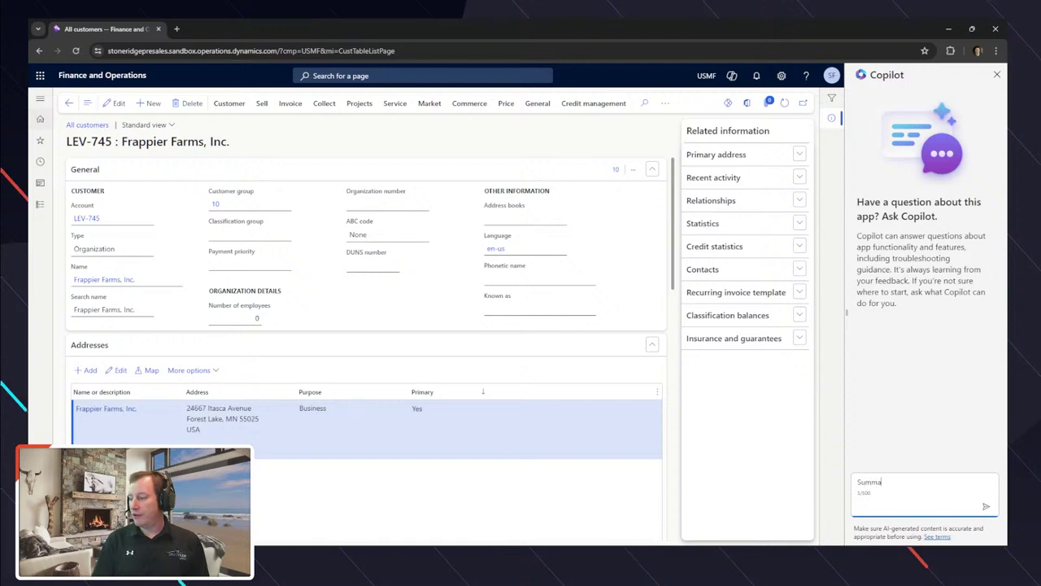
pyautogui.write('rize this grower')
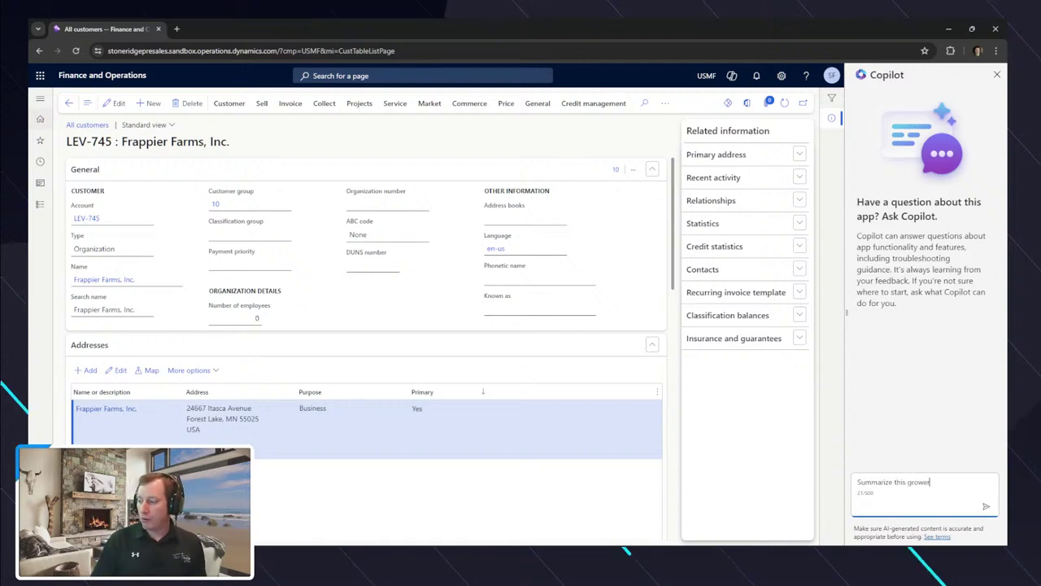
pyautogui.press('Return')
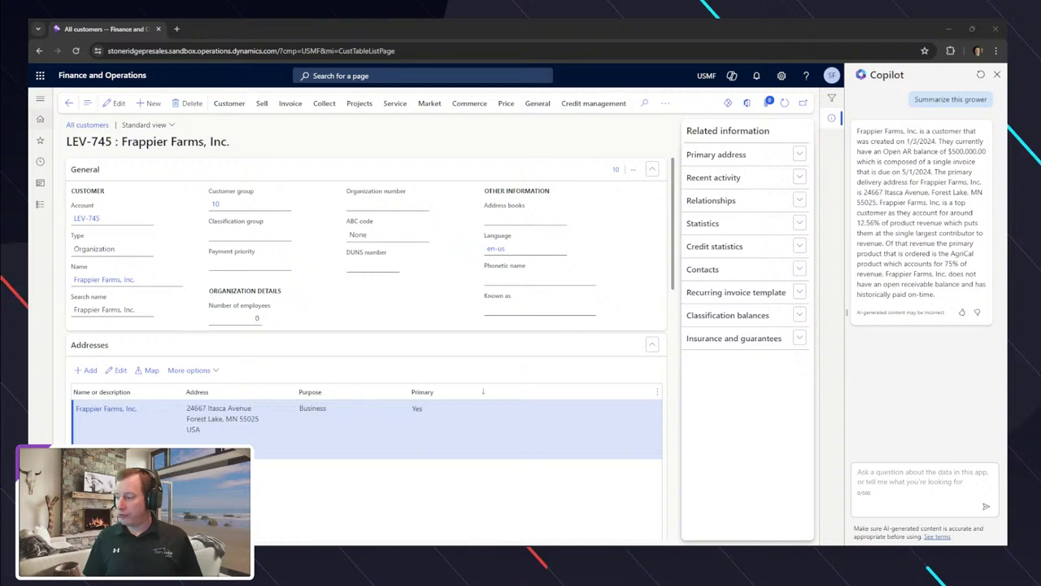
# Ask Copilot to "Summarize the contracts" for the open customer
pyautogui.click(924, 482)
pyautogui.write('Summri')
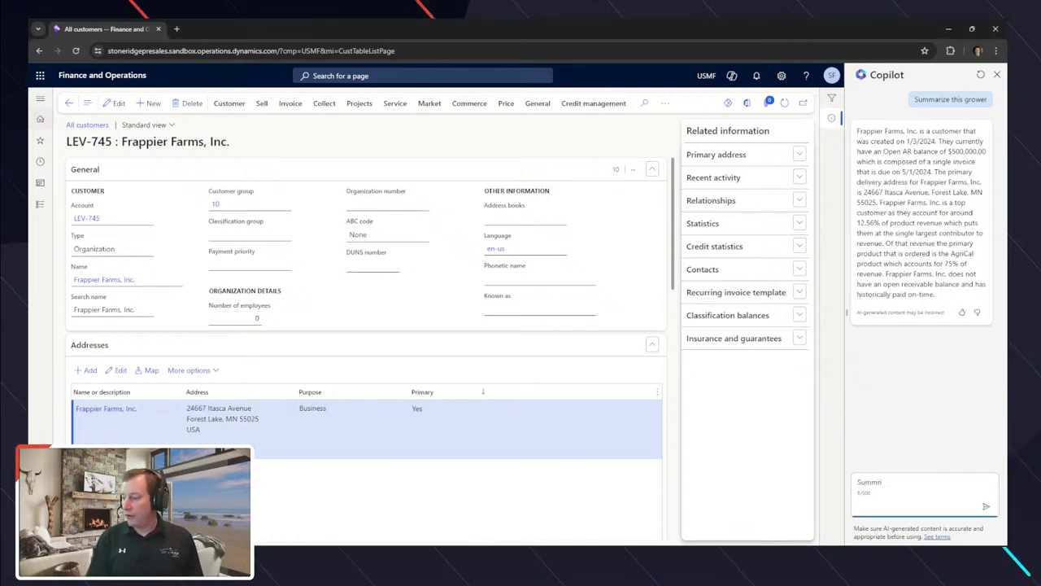
pyautogui.press('BackSpace')
pyautogui.press('BackSpace')
pyautogui.write('arize')
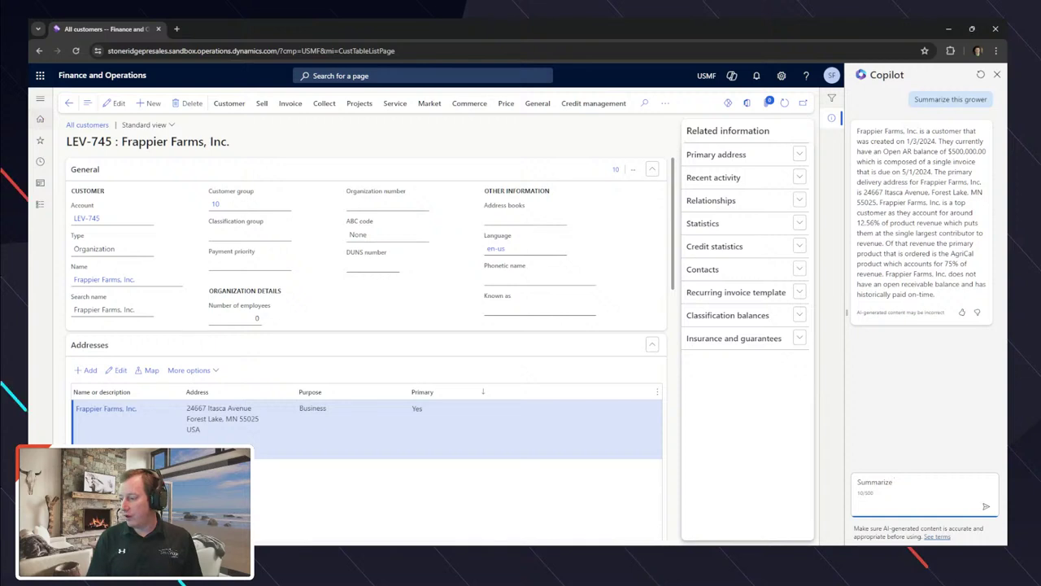
pyautogui.write('rize the contracts')
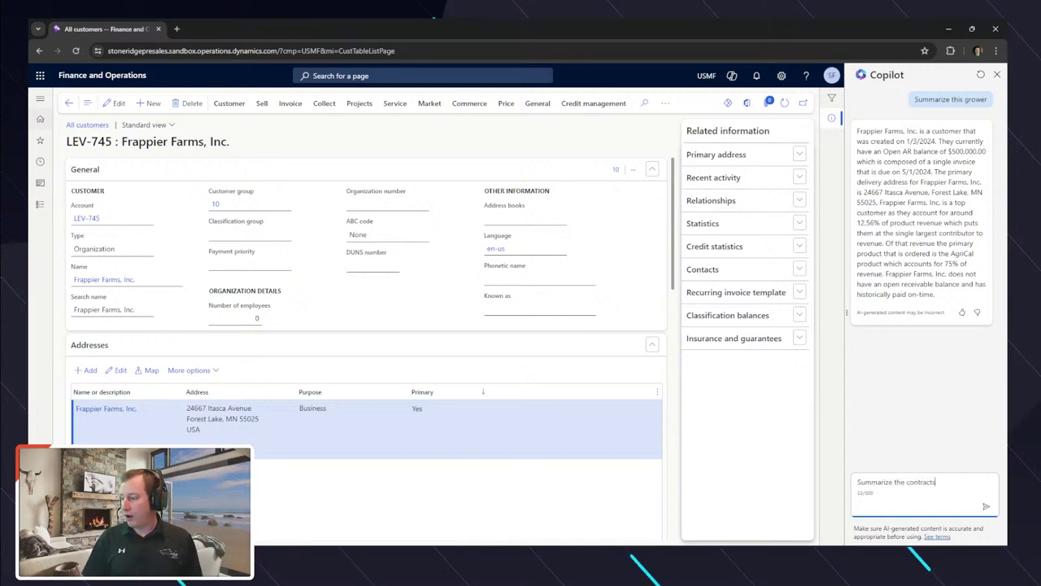
pyautogui.press('Return')
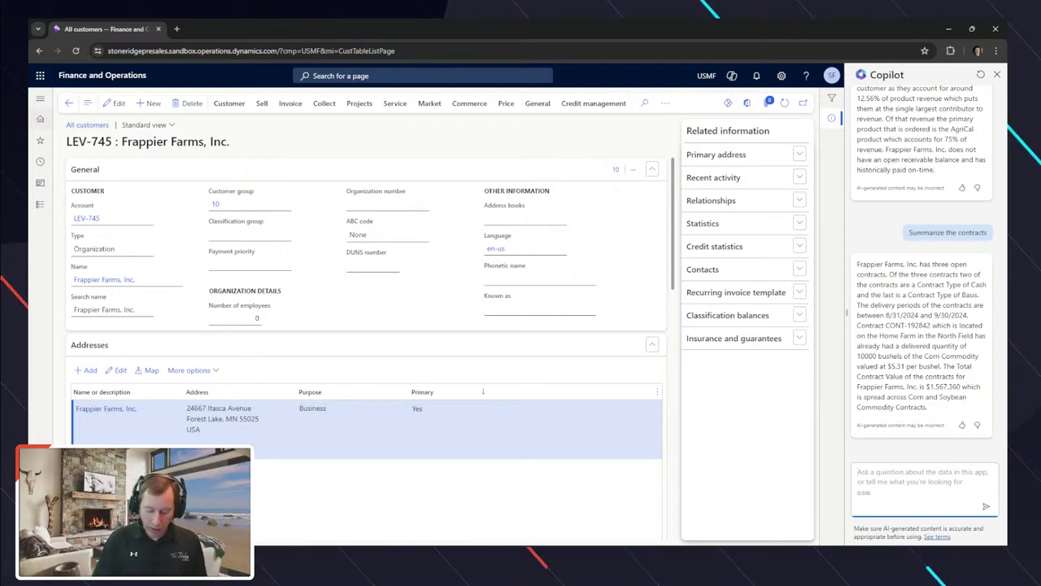
# Ask Copilot: "Create an alert for Frappier Farms, Inc. so that when they deliver product related to a contract it will send me an email"
pyautogui.write('Create an alert for Fr')
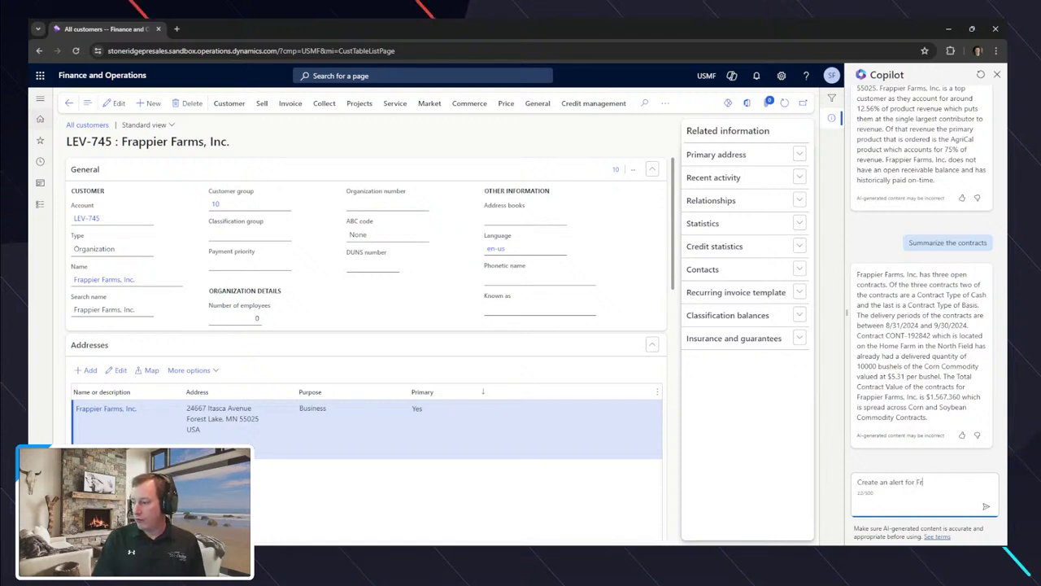
pyautogui.write('appier Farms, Inc. ')
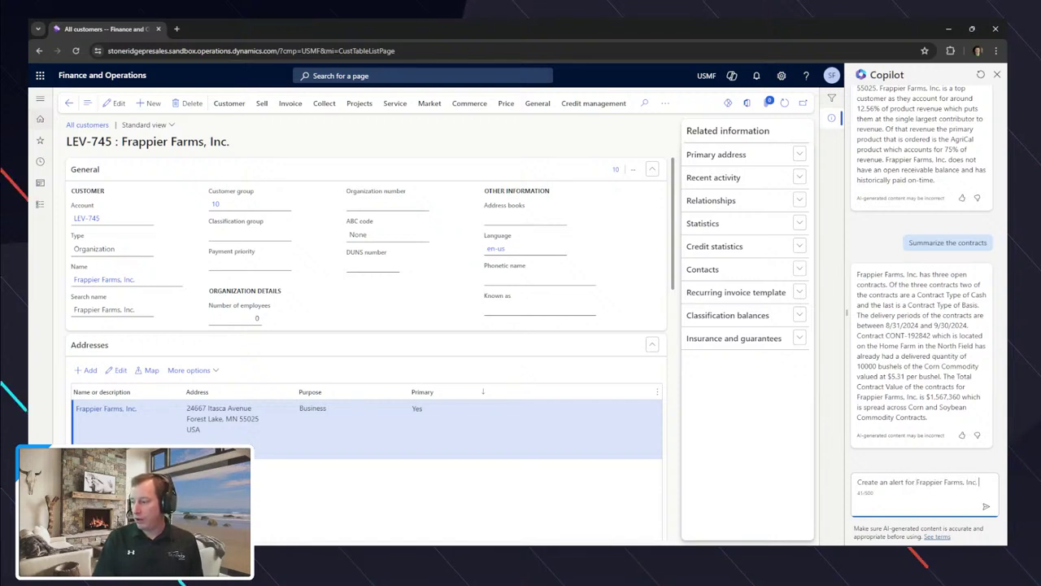
pyautogui.write('so that when they ')
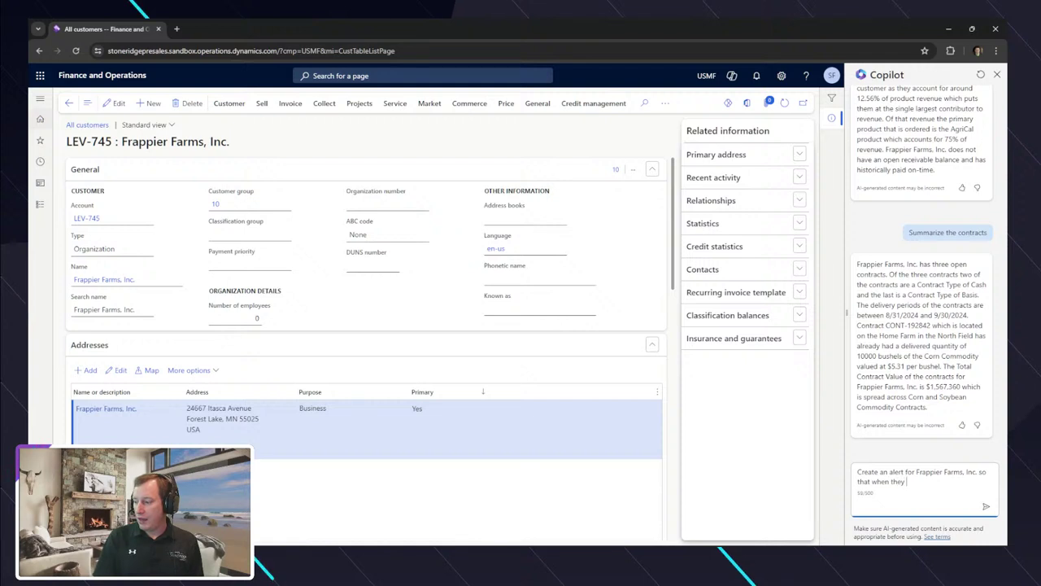
pyautogui.write('deliver product')
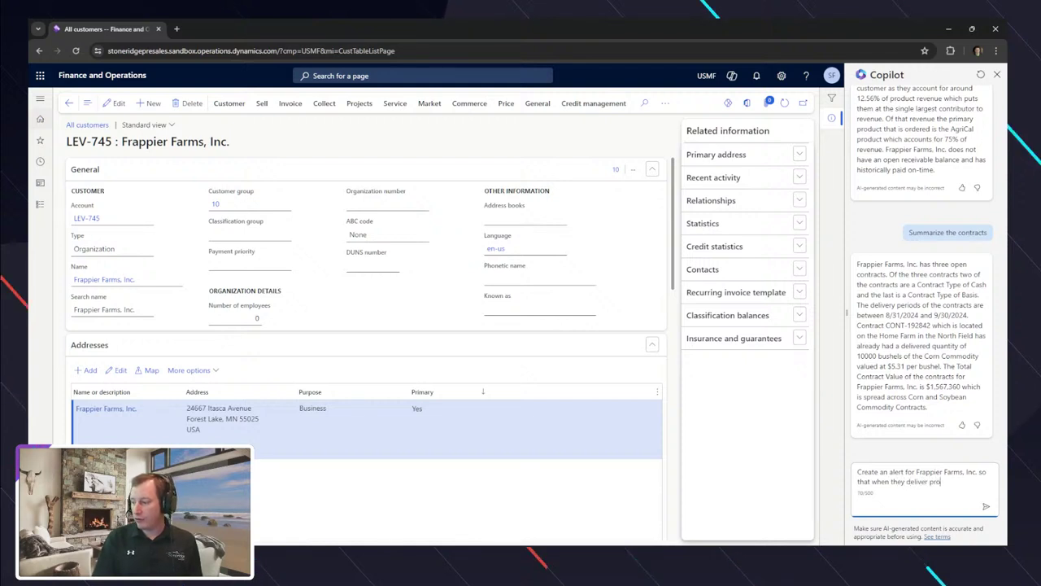
pyautogui.press('BackSpace')
pyautogui.press('BackSpace')
pyautogui.press('BackSpace')
pyautogui.press('BackSpace')
pyautogui.press('BackSpace')
pyautogui.press('BackSpace')
pyautogui.press('BackSpace')
pyautogui.press('BackSpace')
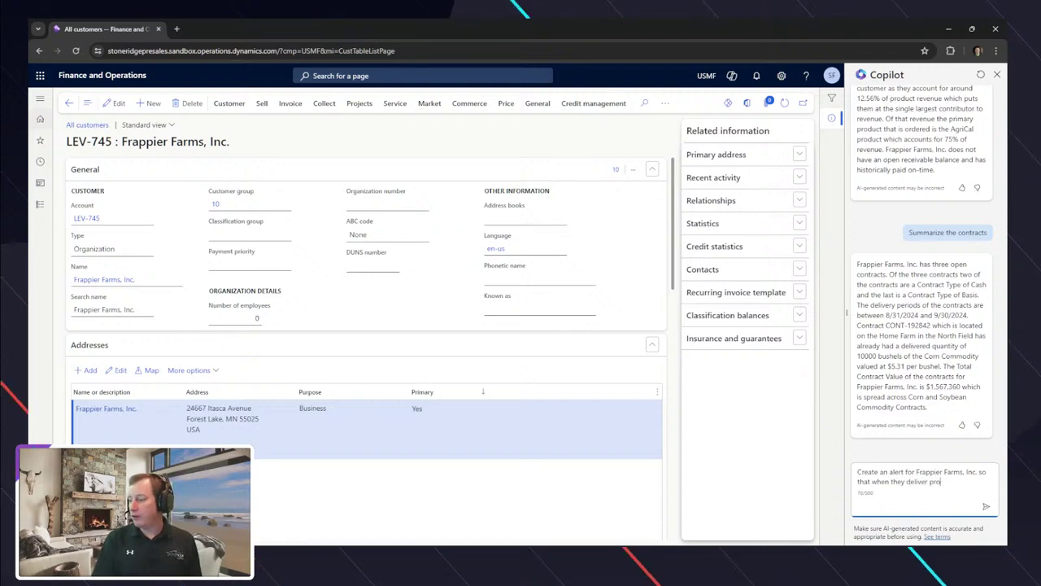
pyautogui.write('product ')
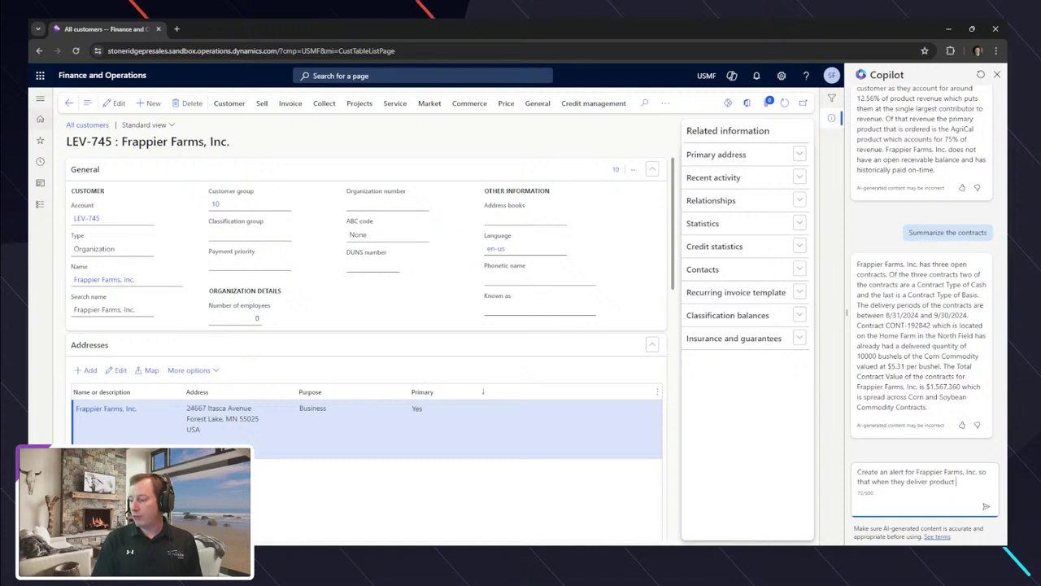
pyautogui.write('related to a c')
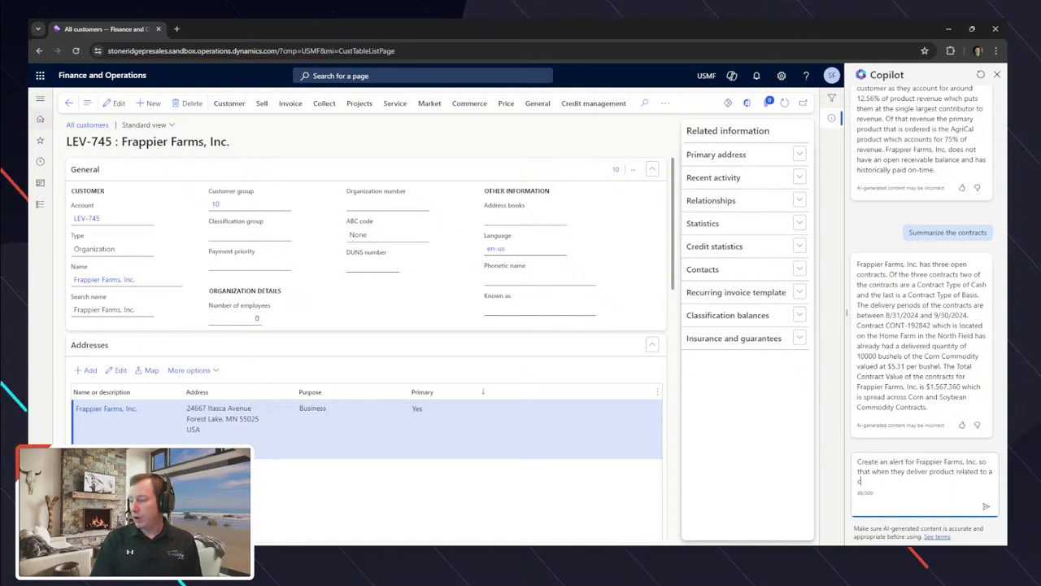
pyautogui.write('ontract it will ')
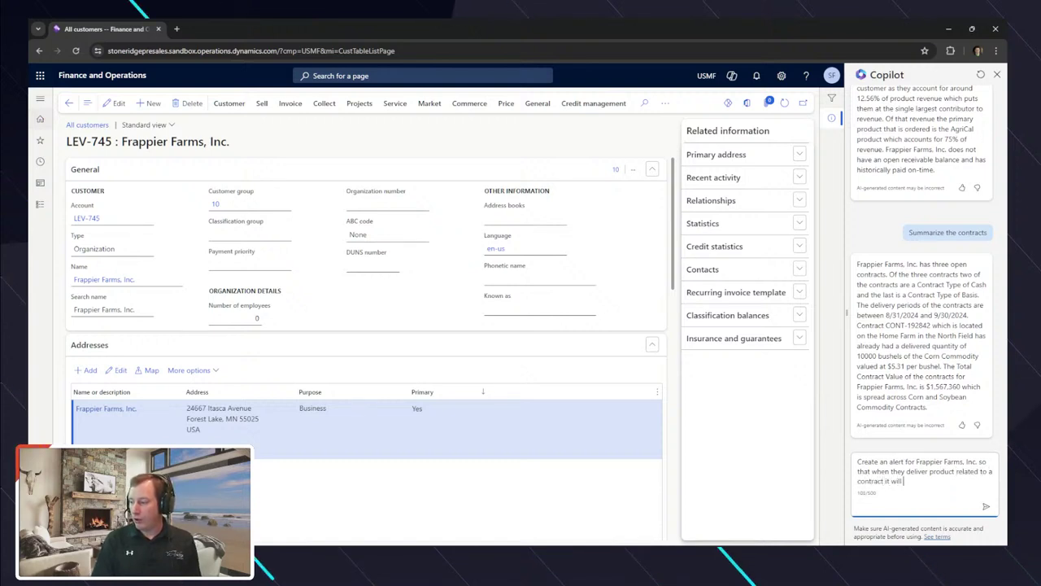
pyautogui.write('send me an email')
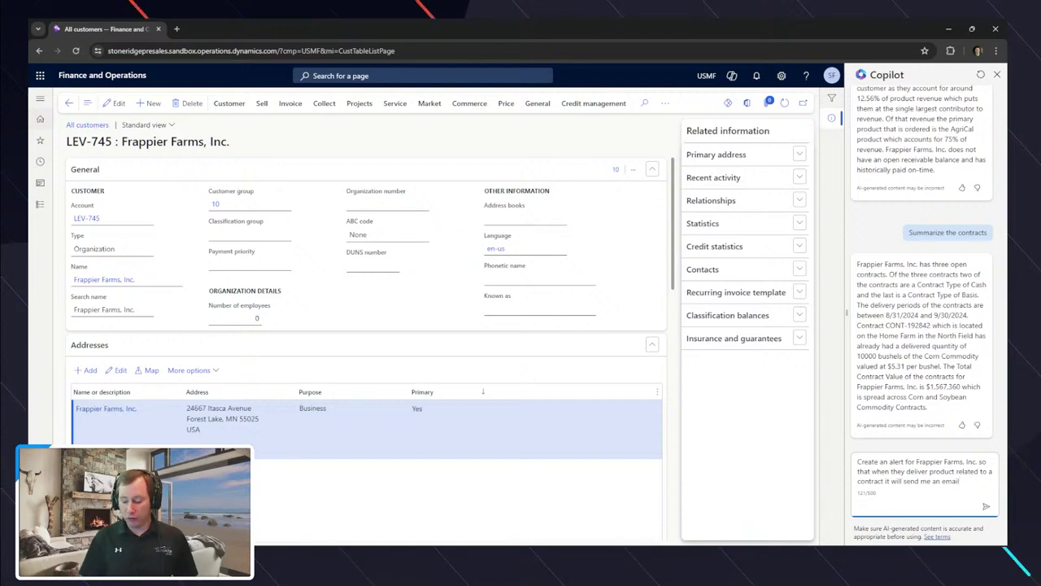
pyautogui.press('Return')
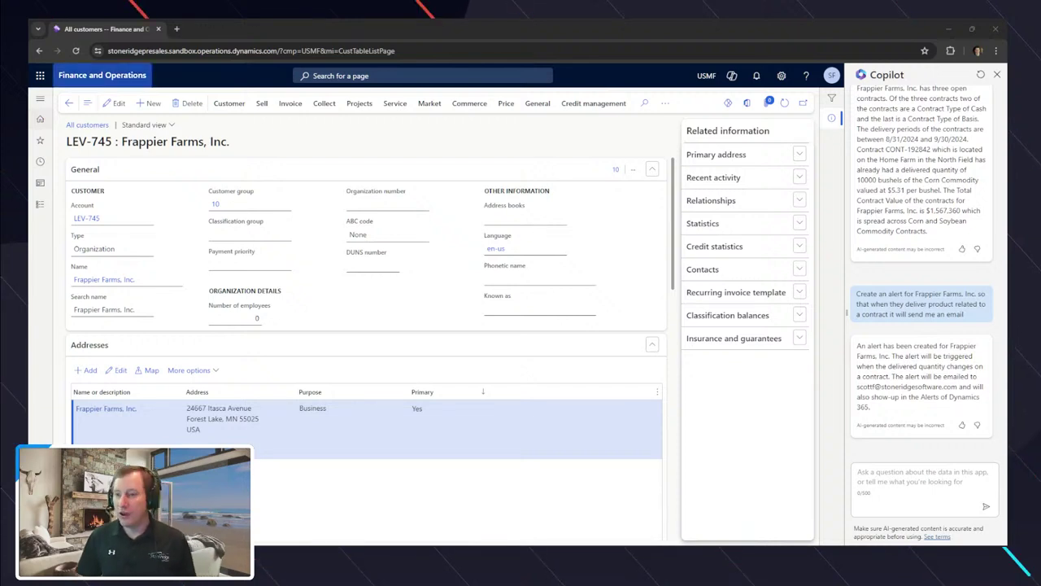
# Load Microsoft Copilot Studio in a new browser tab and open the copilot named Copilot for finance and operations apps
pyautogui.hotkey('ctrl', 't')
pyautogui.write('power')
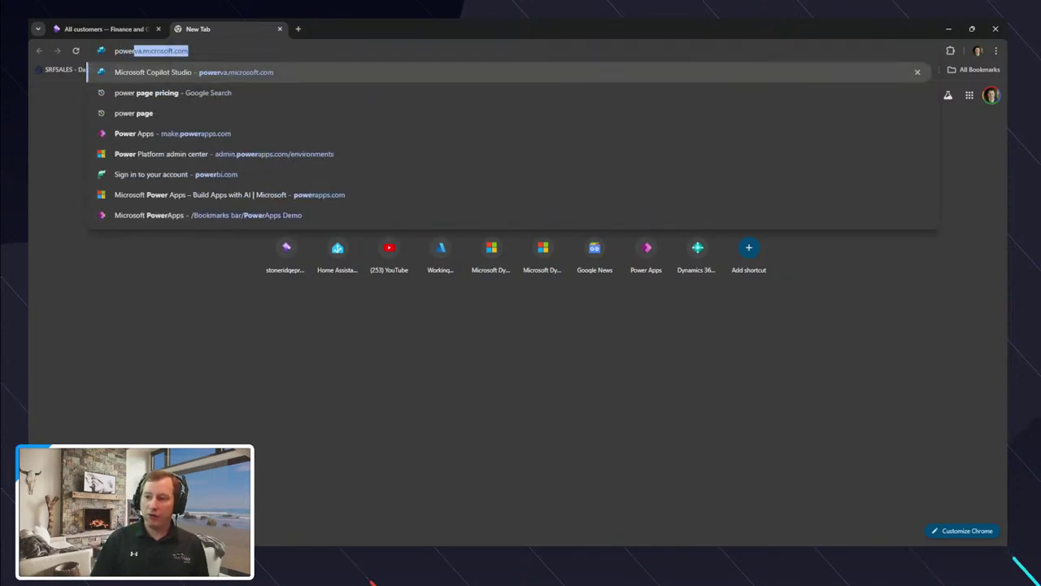
pyautogui.press('Return')
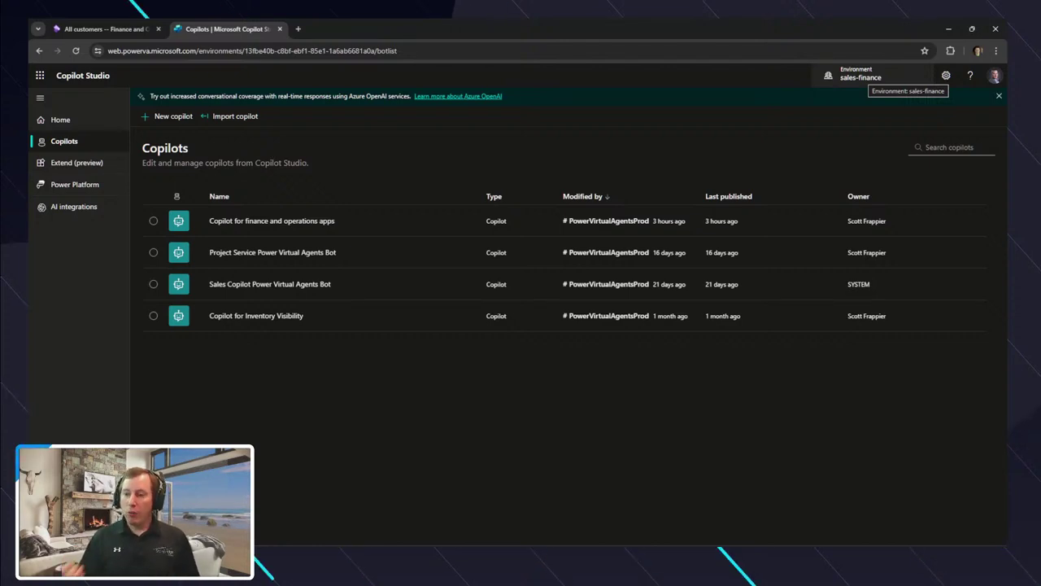
pyautogui.click(102, 29)
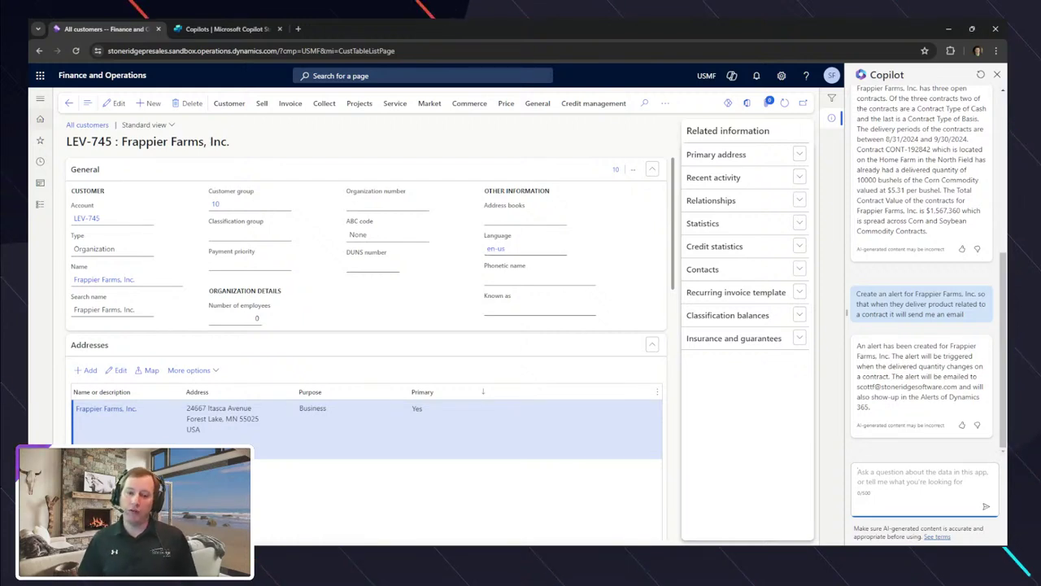
pyautogui.click(224, 29)
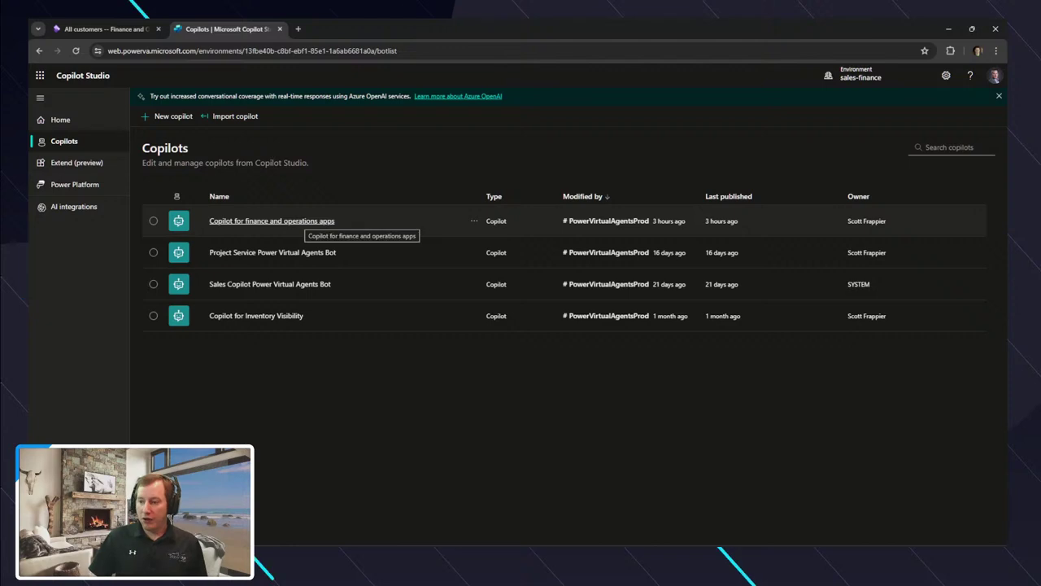
pyautogui.click(293, 221)
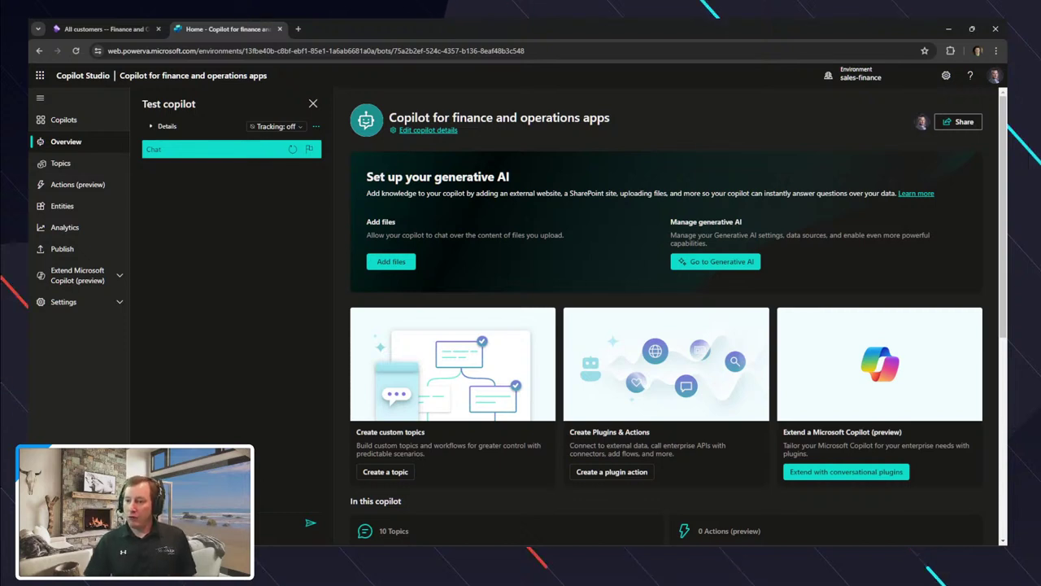
# Open the AppCopilot.DescribeCapabilities topic and examine its trigger phrases and the properties of its Message node
pyautogui.click(61, 163)
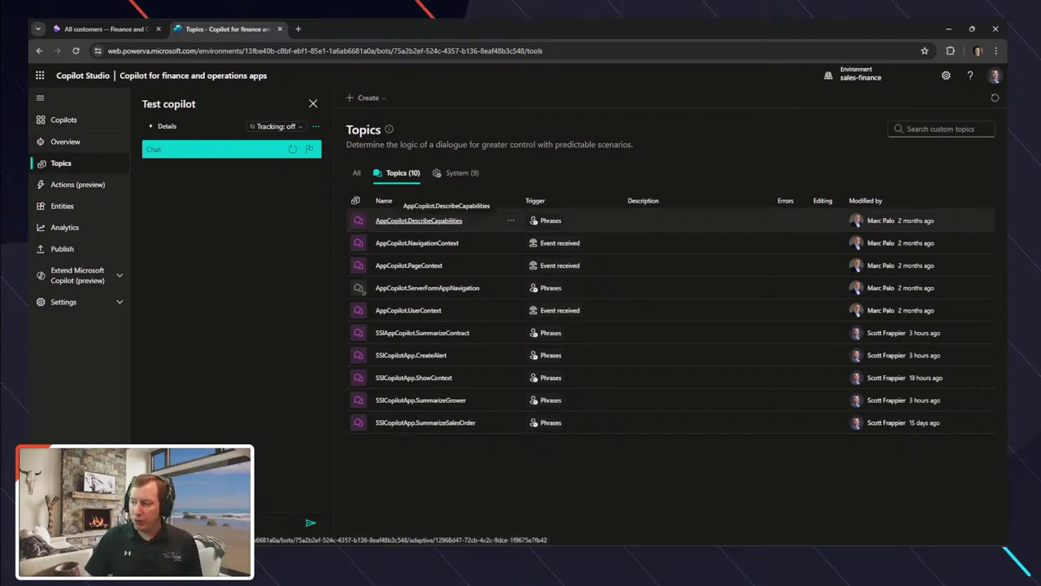
pyautogui.click(419, 221)
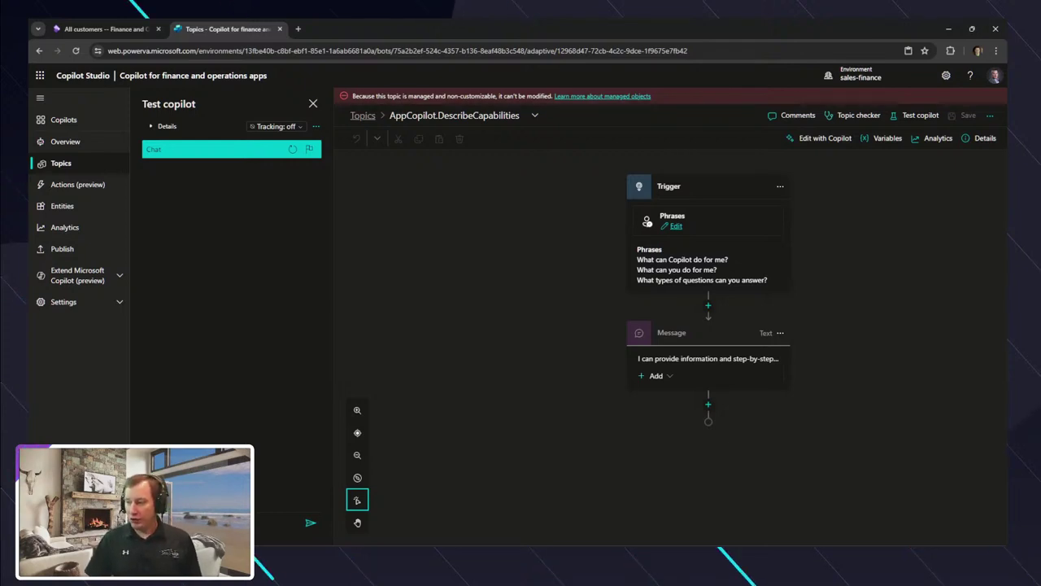
pyautogui.click(708, 356)
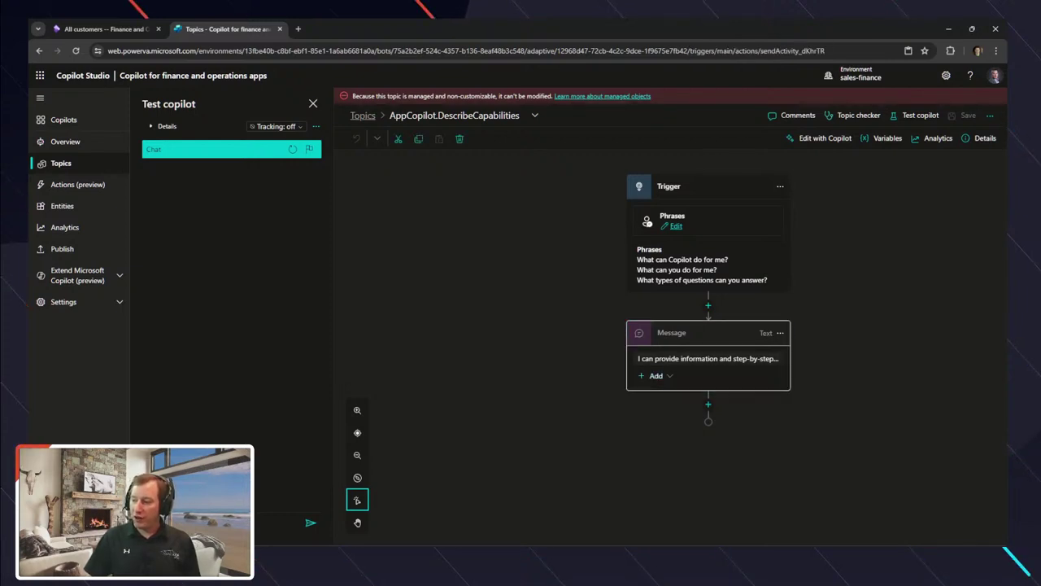
pyautogui.click(780, 332)
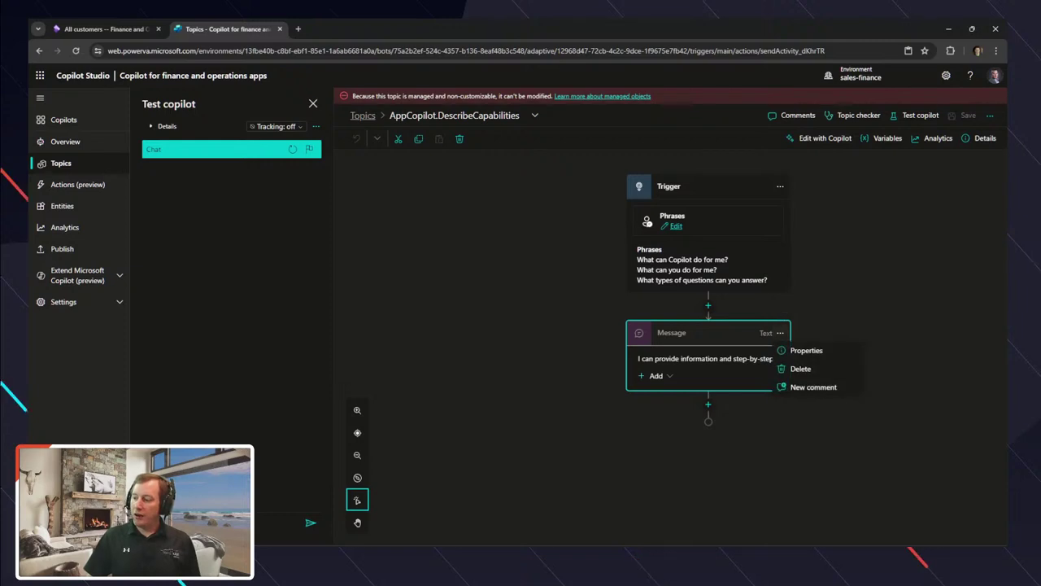
pyautogui.click(806, 350)
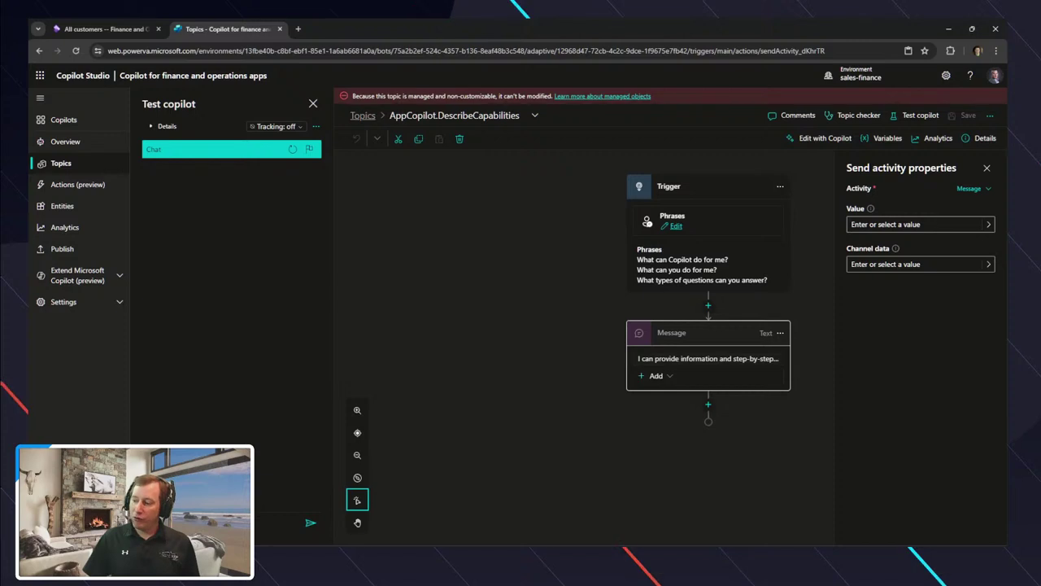
pyautogui.press('Escape')
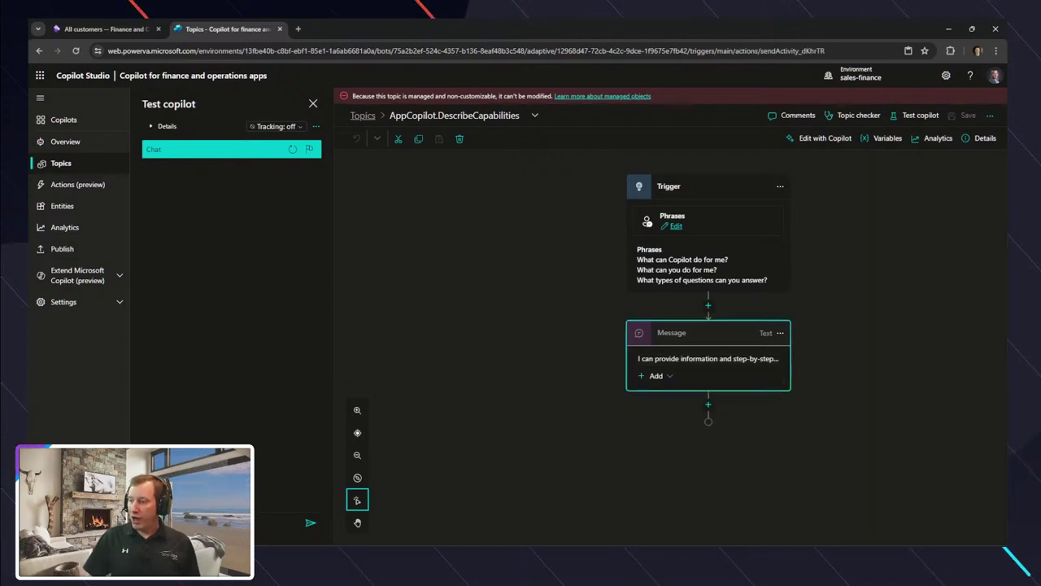
# Switch to Finance and Operations and ask Copilot "What can Copilot do for me?"
pyautogui.hotkey('ctrl', 'shift', 'Tab')
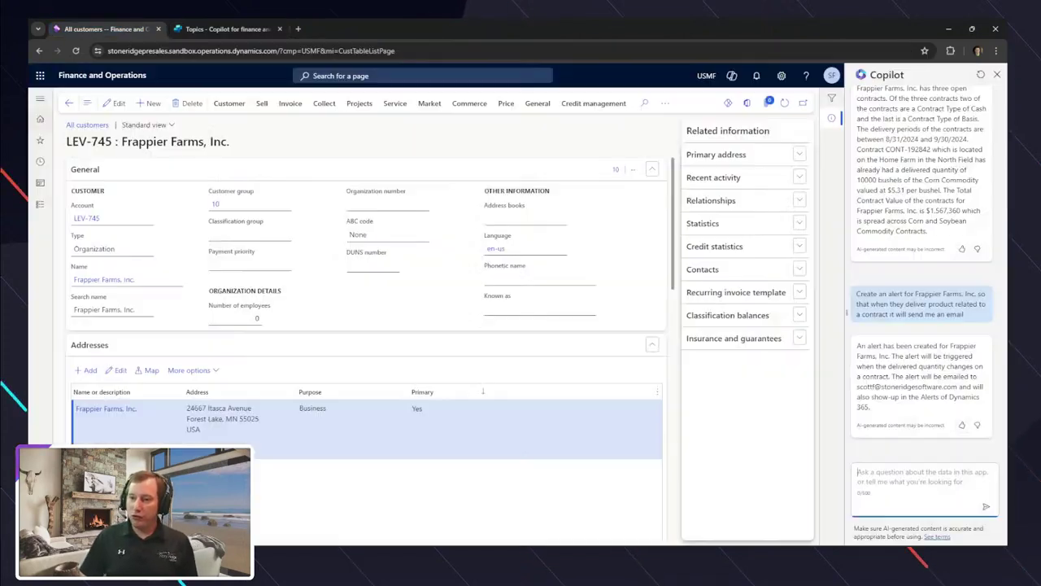
pyautogui.click(859, 472)
pyautogui.write('What can Co')
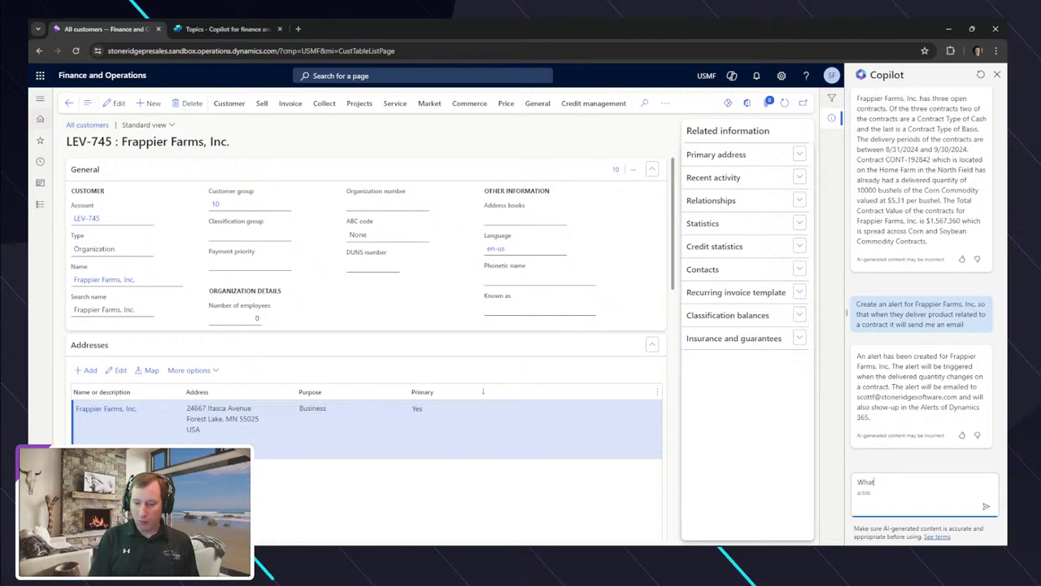
pyautogui.write('ot do for me?')
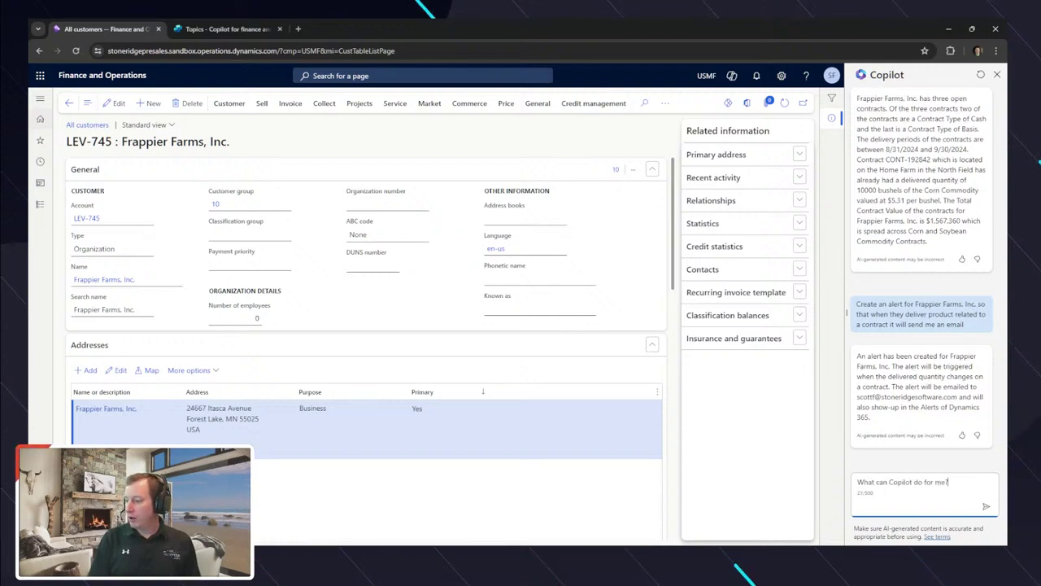
pyautogui.press('Return')
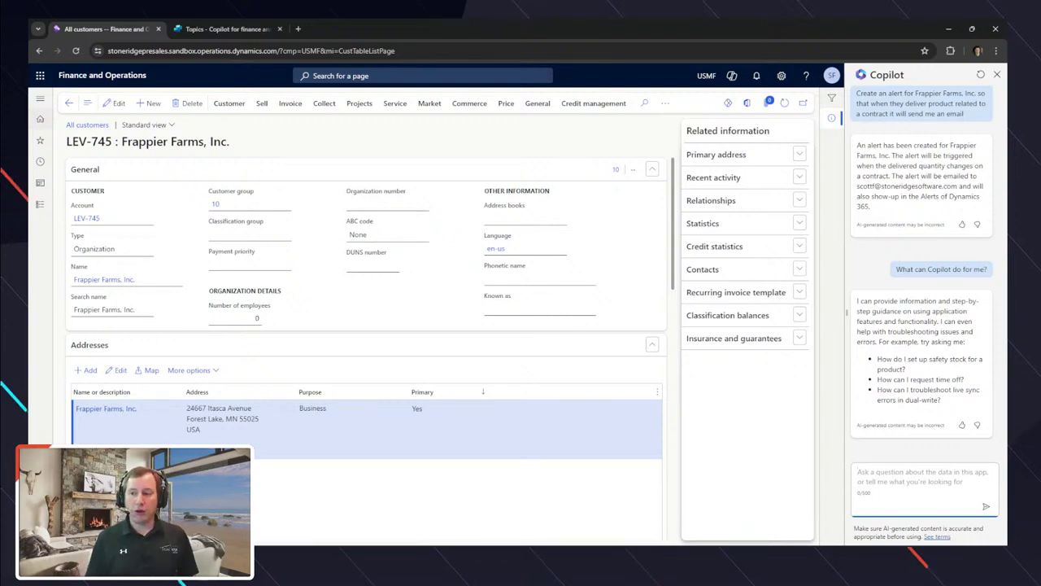
# In Copilot Studio, open the SSICopilotApp.ShowContext topic of Copilot for finance and operations apps and examine its Message node
pyautogui.hotkey('ctrl', 'Tab')
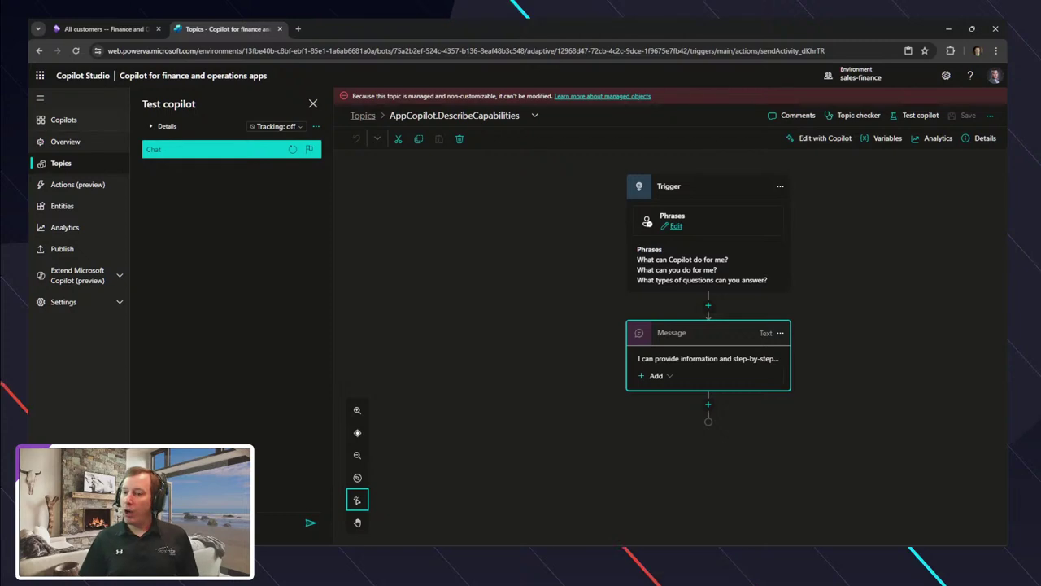
pyautogui.click(64, 120)
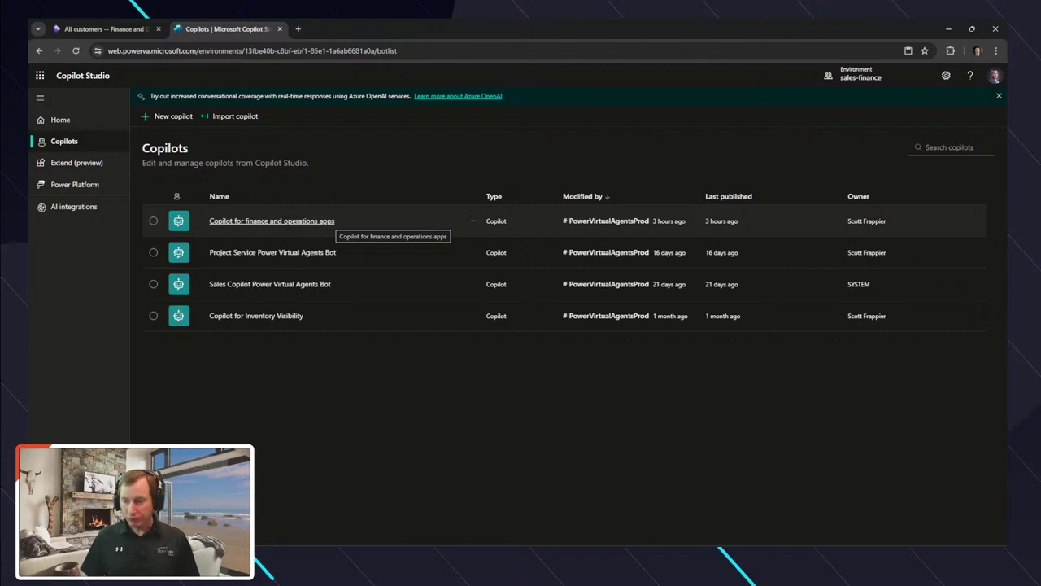
pyautogui.click(325, 221)
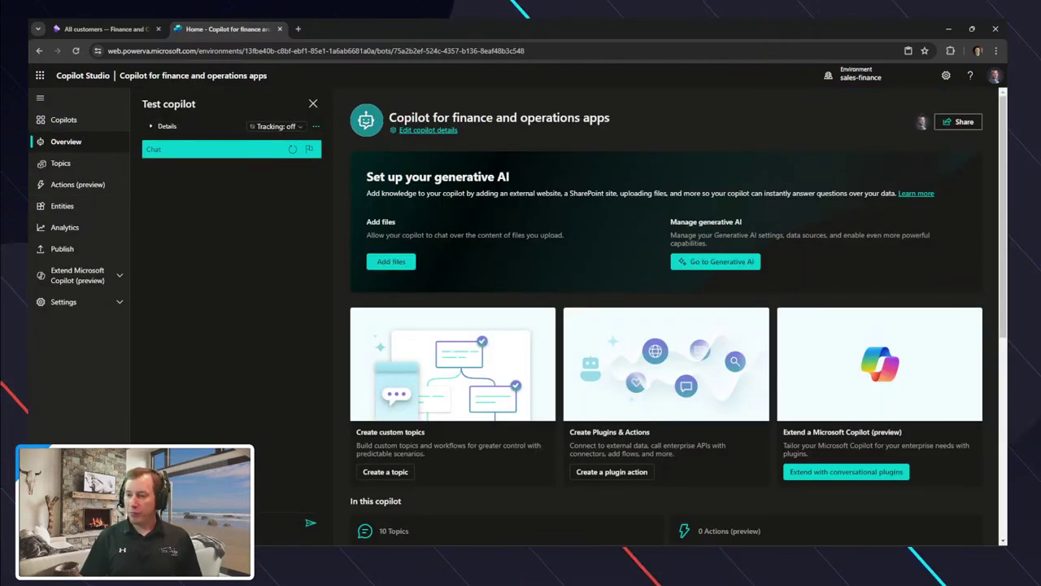
pyautogui.click(60, 162)
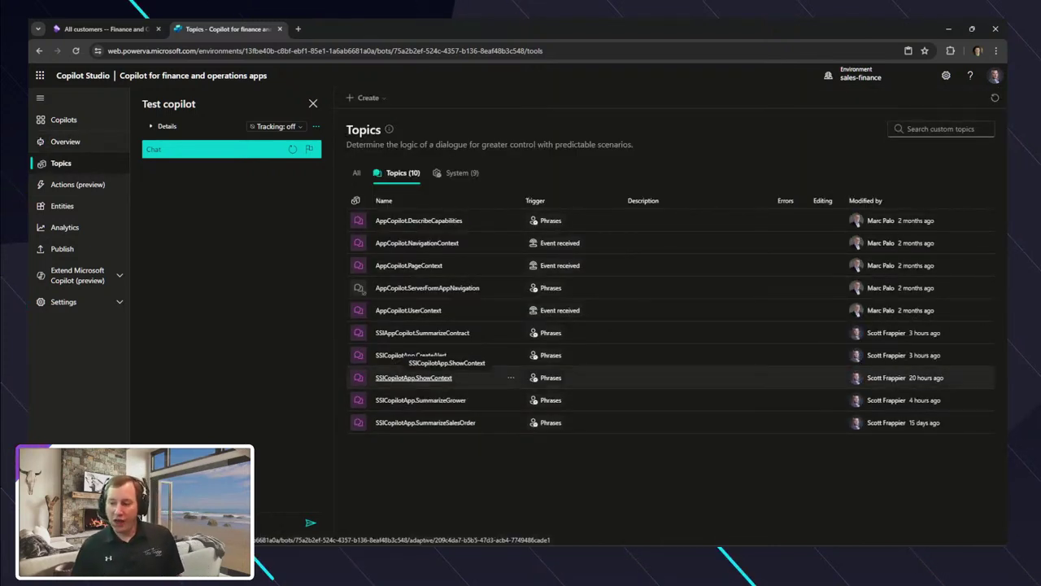
pyautogui.click(413, 378)
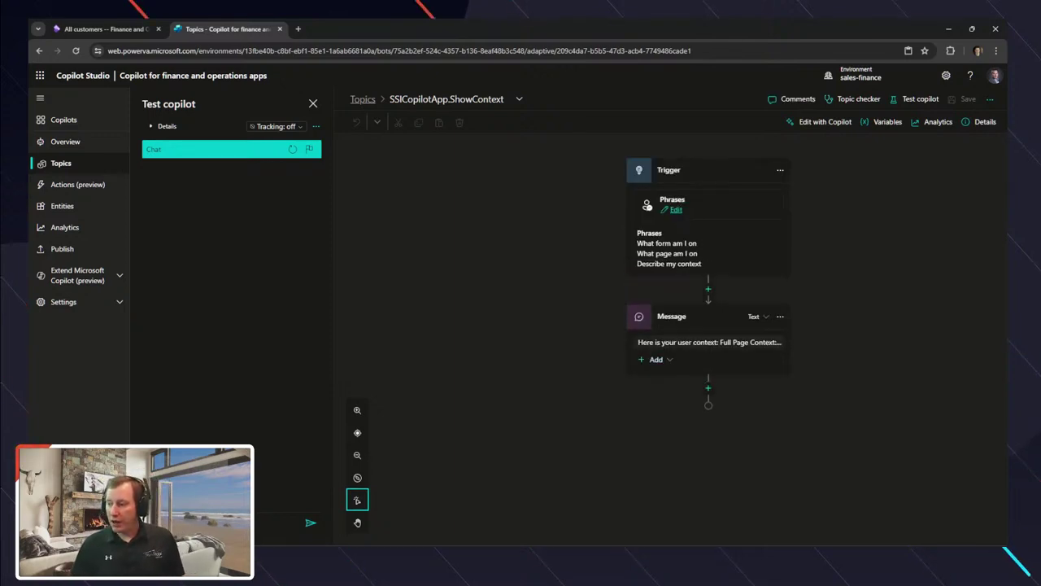
pyautogui.click(708, 341)
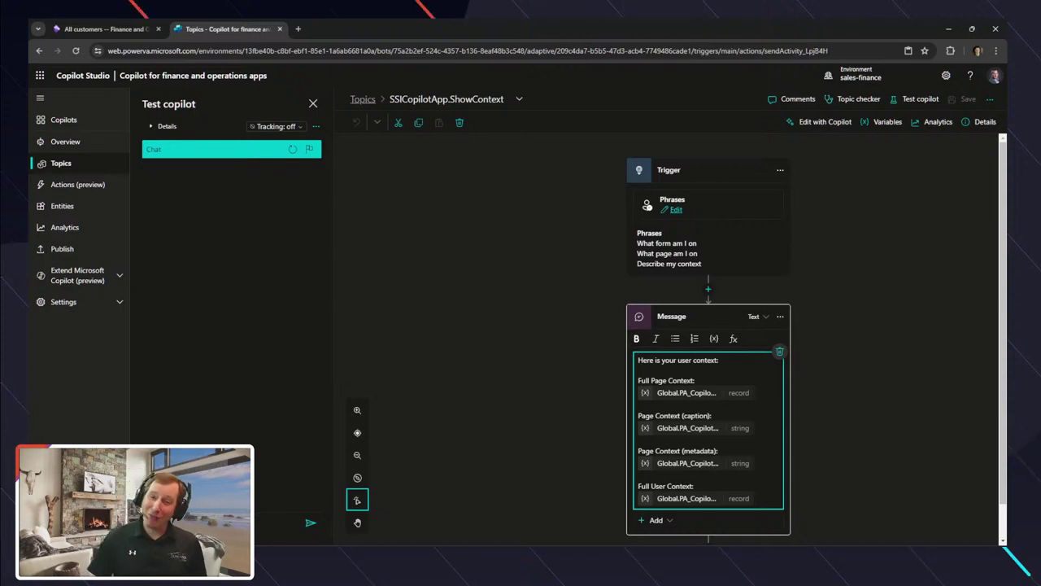
# Return to the customer record in Finance and Operations and look up the form name behind its Addresses section
pyautogui.hotkey('ctrl', 'shift', 'Tab')
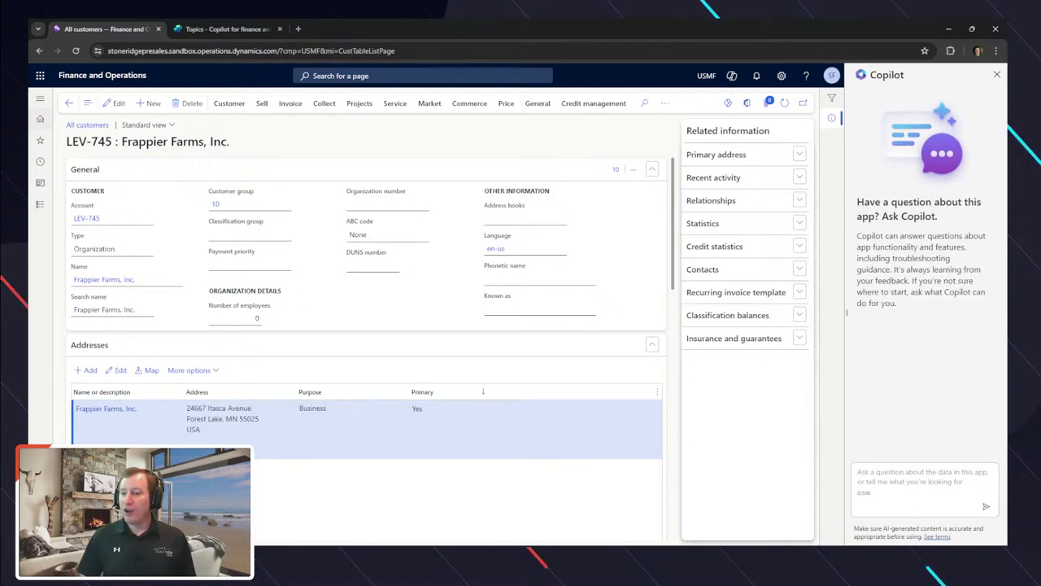
pyautogui.click(147, 141)
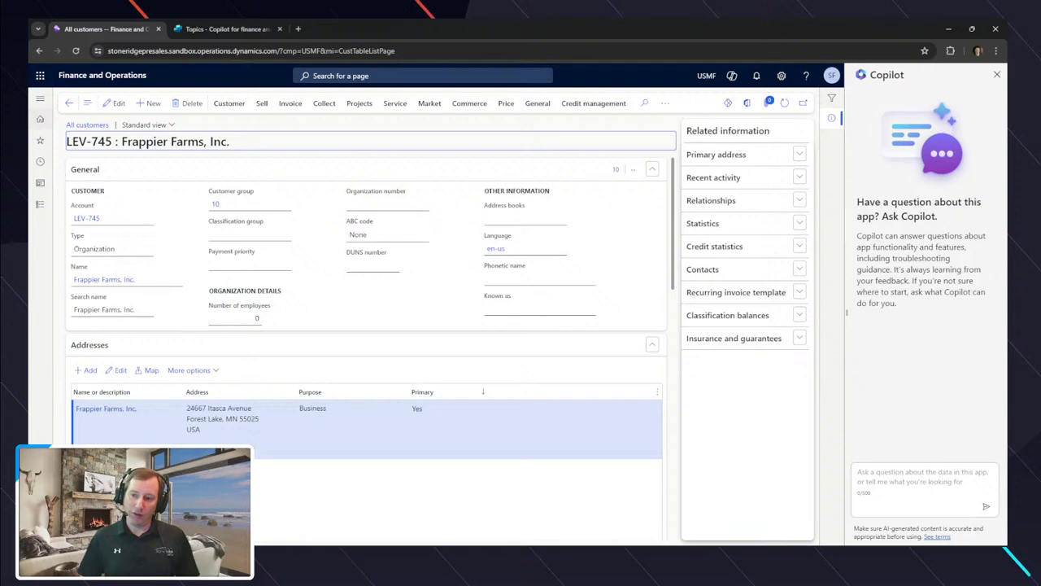
pyautogui.rightClick(240, 156)
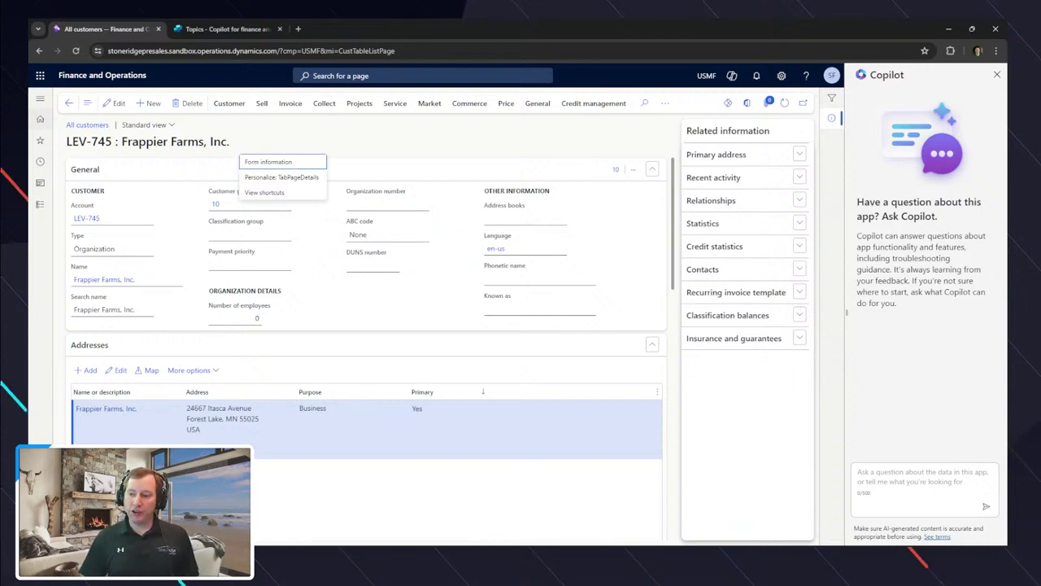
pyautogui.rightClick(312, 413)
pyautogui.rightClick(251, 390)
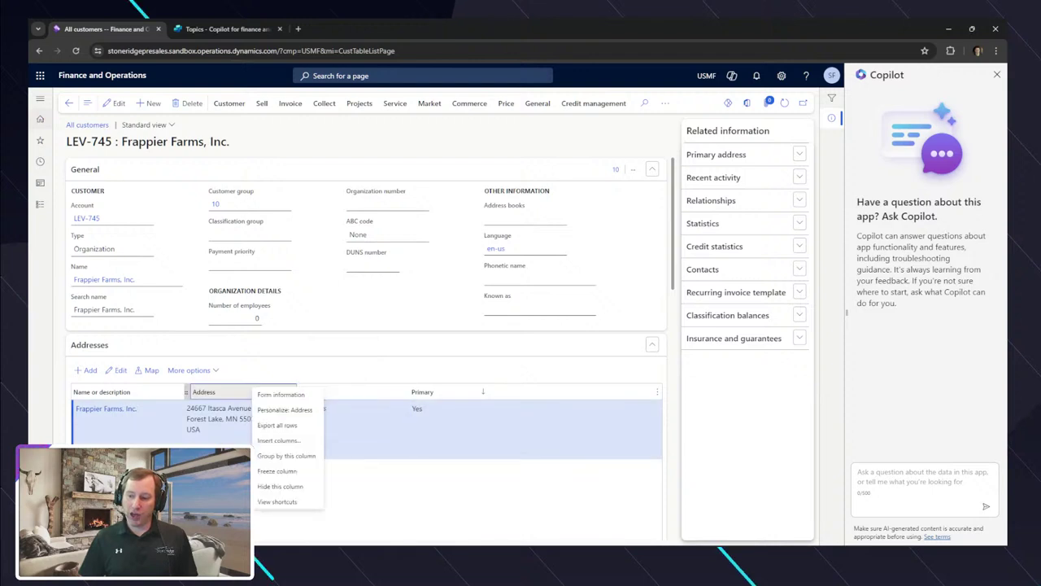
pyautogui.rightClick(242, 373)
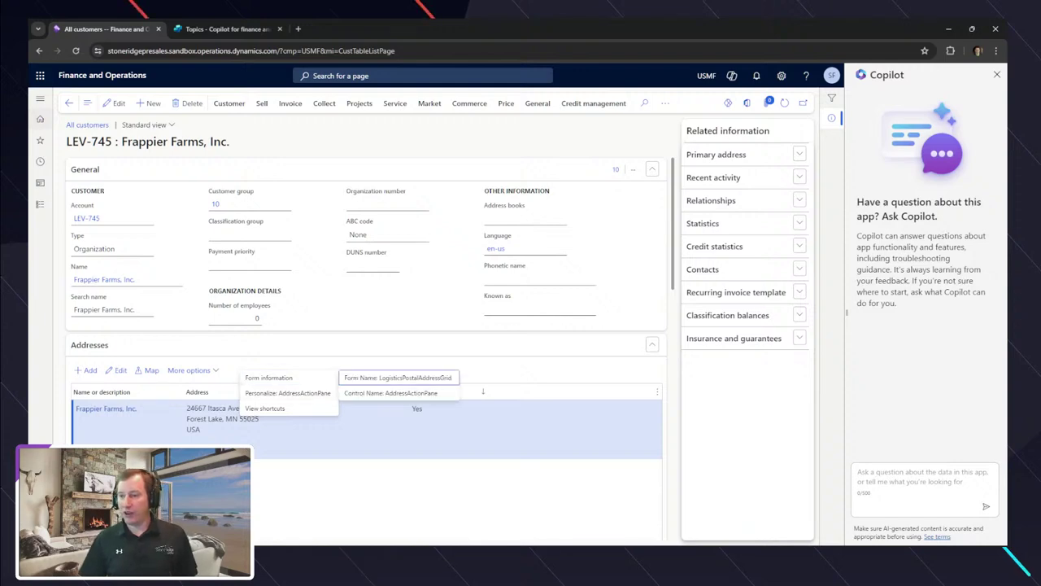
# Check the ShowContext trigger phrases in Copilot Studio, and ask Copilot on the customer record "What form am I on?"
pyautogui.click(227, 28)
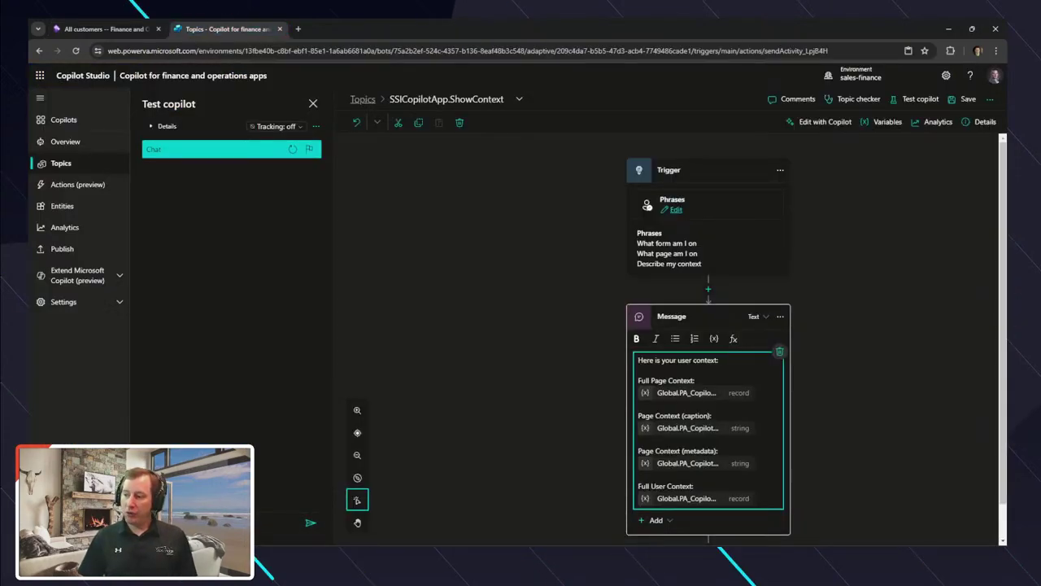
pyautogui.click(104, 29)
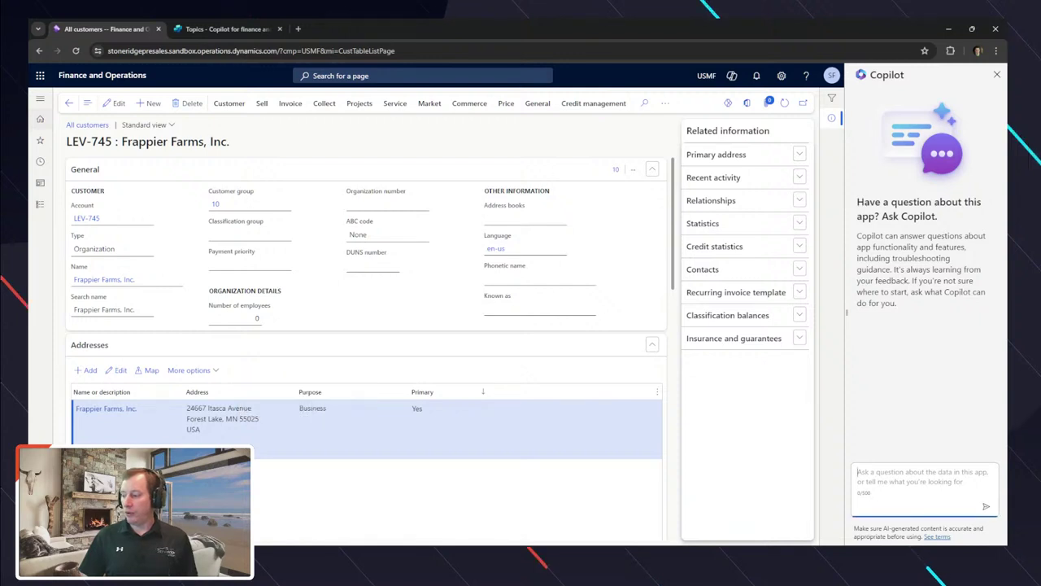
pyautogui.click(923, 481)
pyautogui.write('What form am I on?')
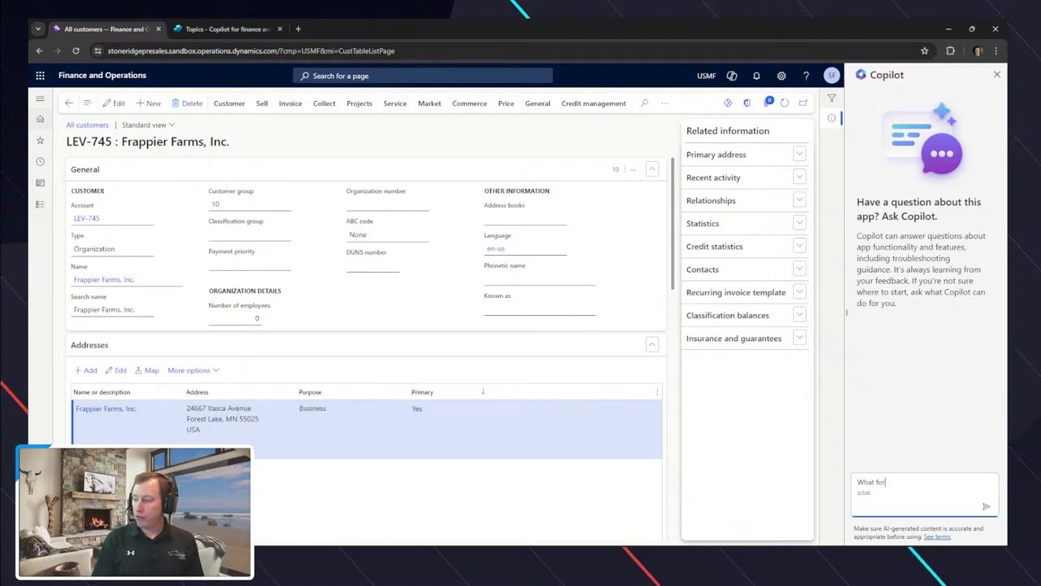
pyautogui.press('Return')
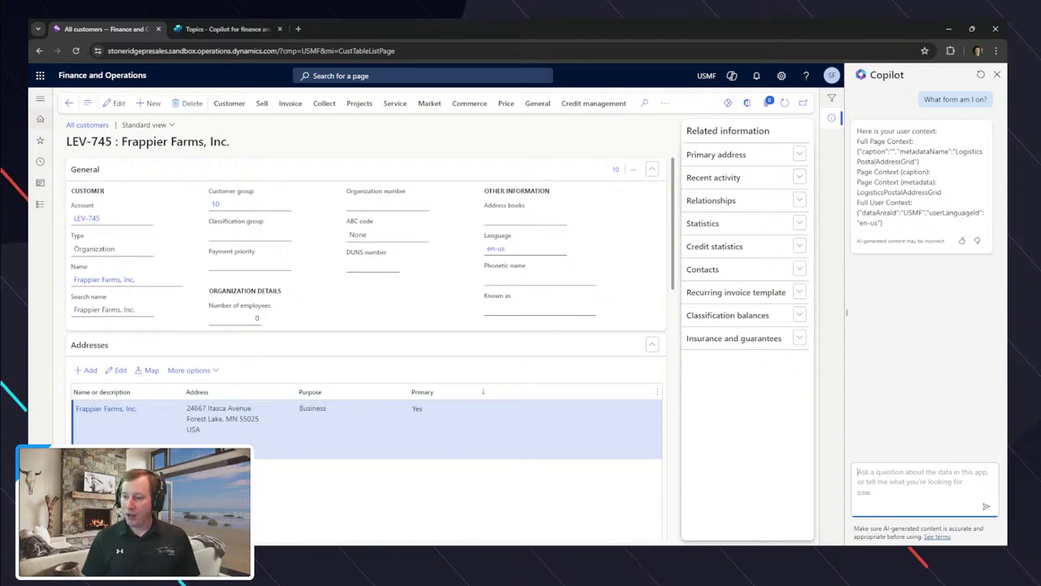
# Leave the customer record for the dashboard, reopen it through All customers, and ask Copilot "What form am I on?" again
pyautogui.click(69, 102)
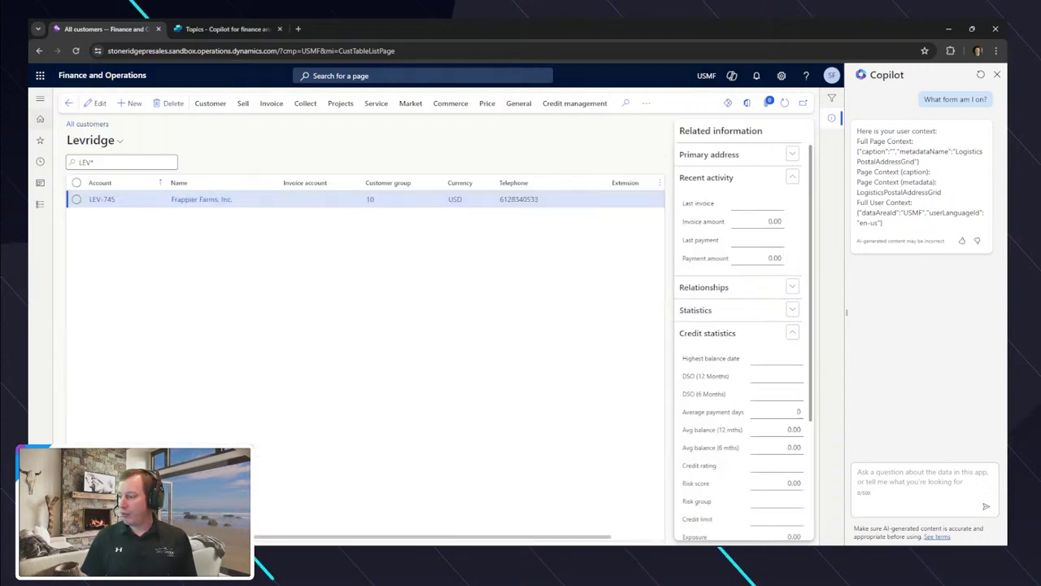
pyautogui.click(69, 103)
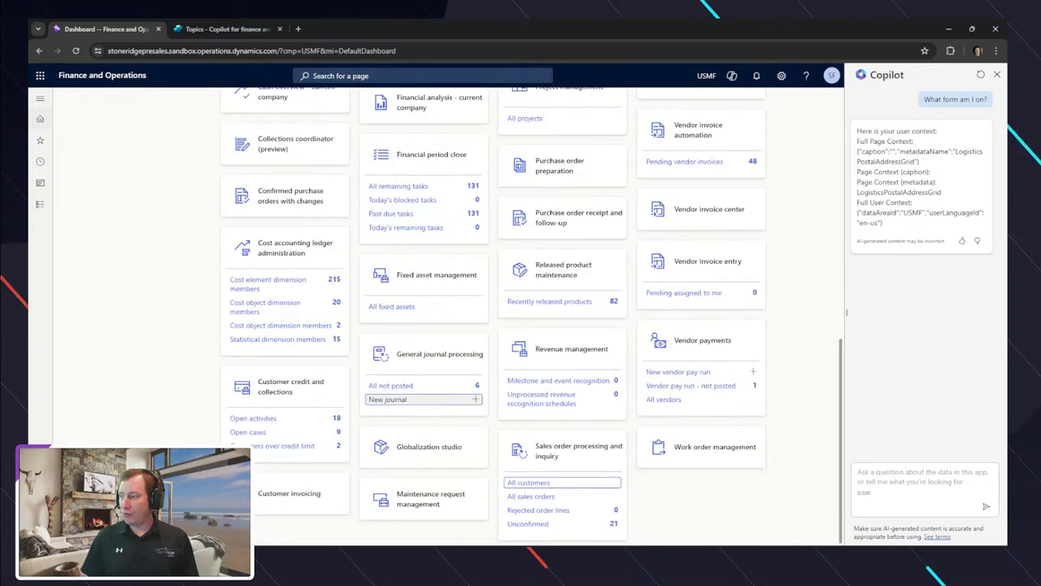
pyautogui.press('Return')
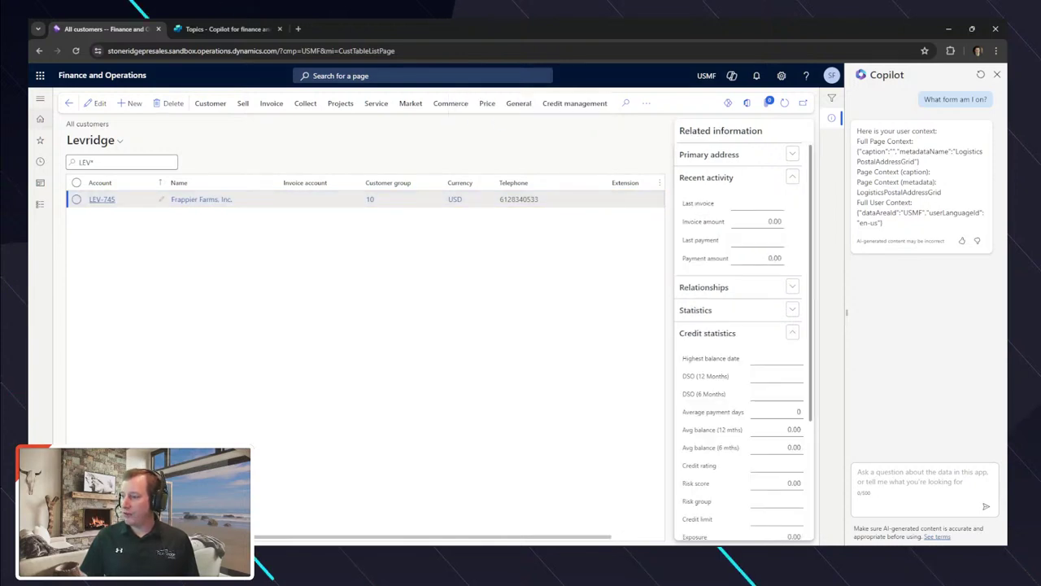
pyautogui.click(925, 482)
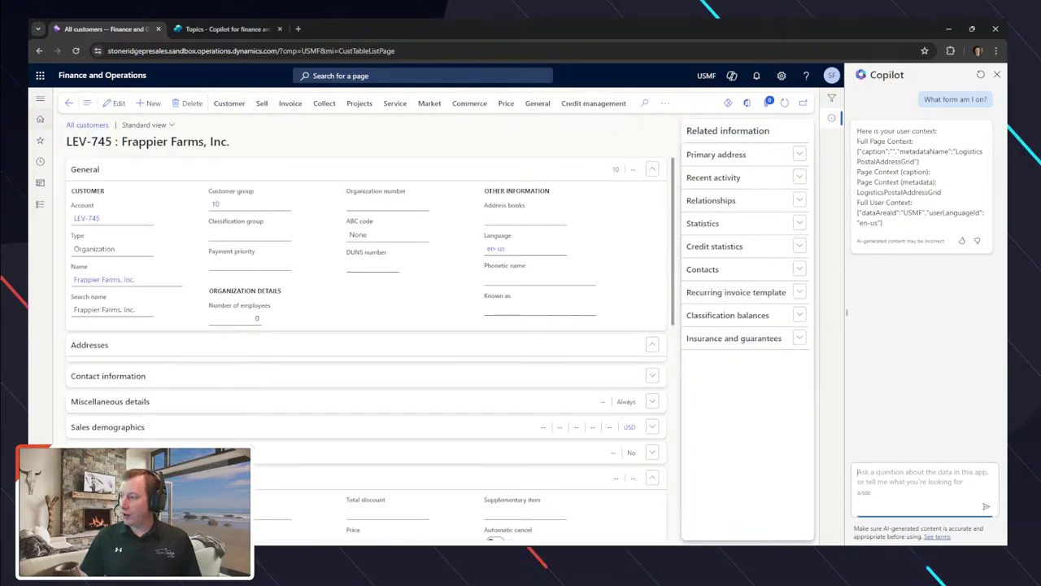
pyautogui.write('What form am I on?')
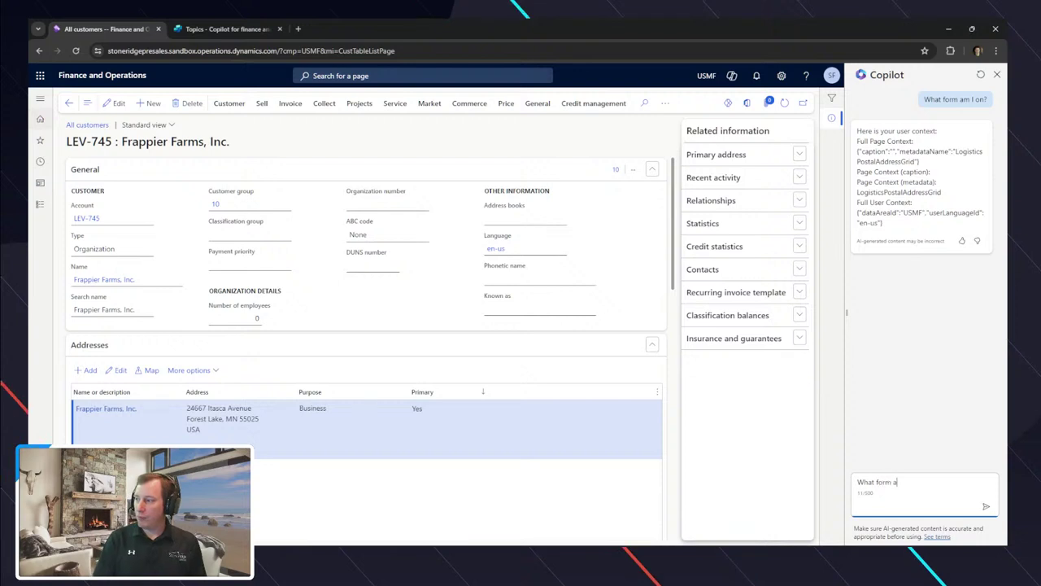
pyautogui.press('Return')
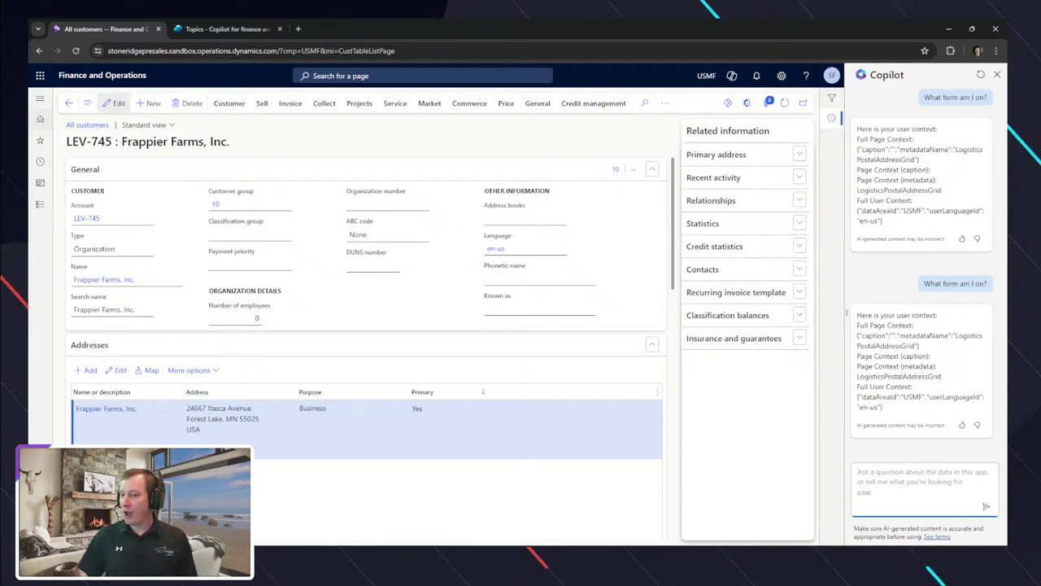
# Put the customer record in edit mode and ask Copilot "What form am I on?"
pyautogui.click(114, 103)
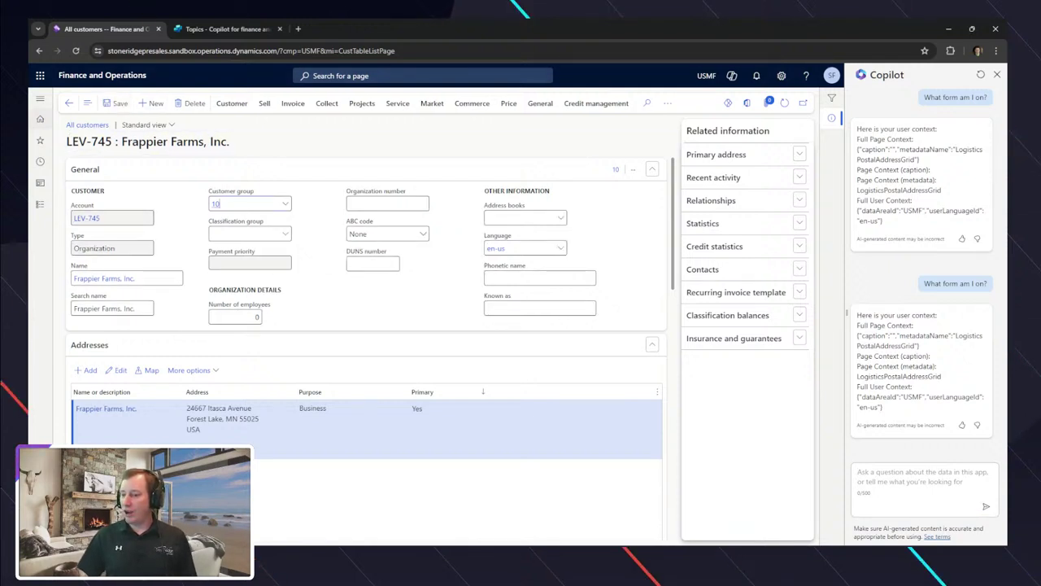
pyautogui.click(895, 482)
pyautogui.write('W')
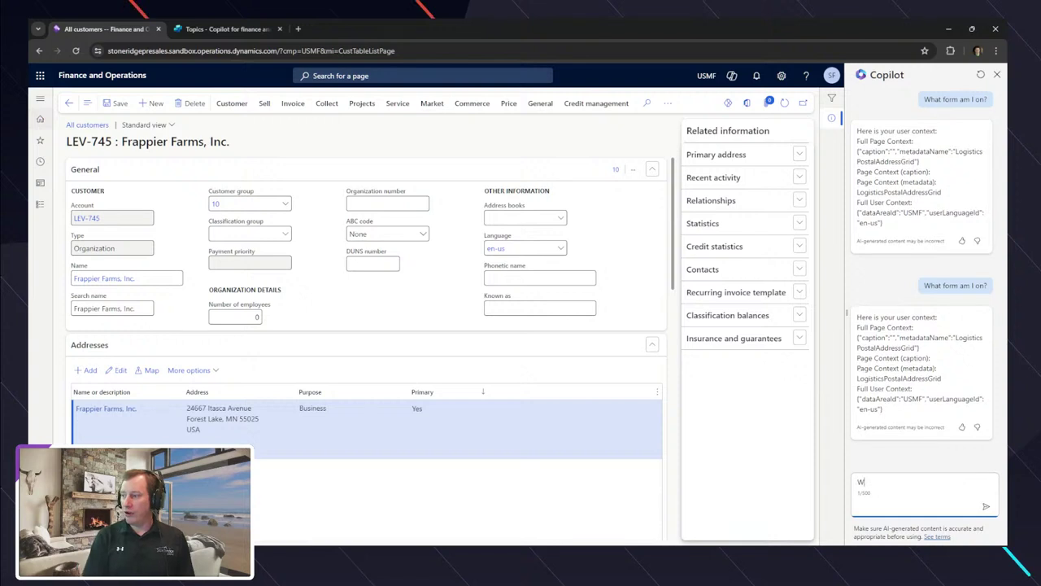
pyautogui.write('hat form am I on?')
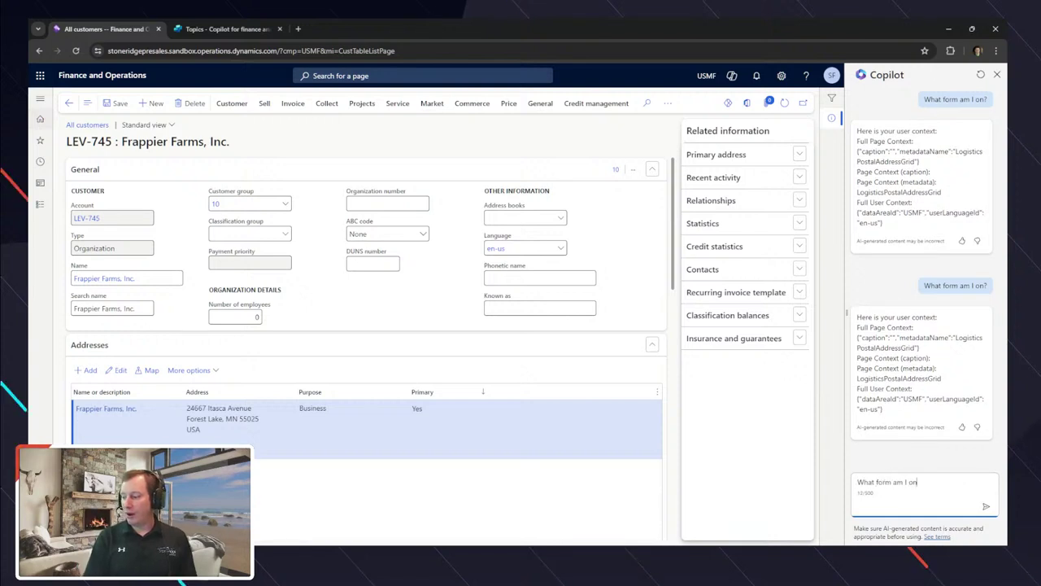
pyautogui.press('Return')
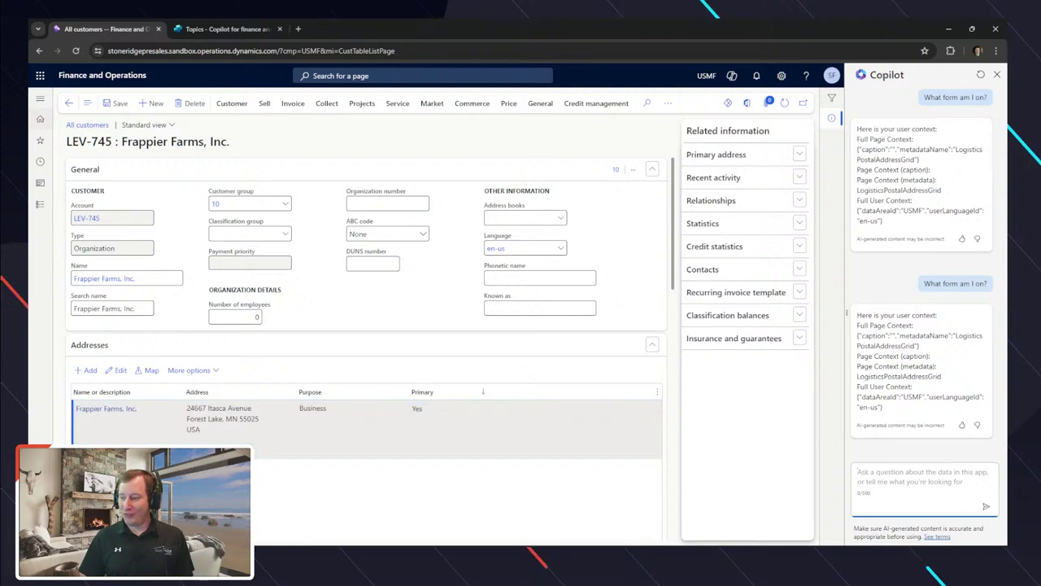
# Collapse the customer's Addresses section and ask Copilot "What form am I on?"
pyautogui.click(89, 344)
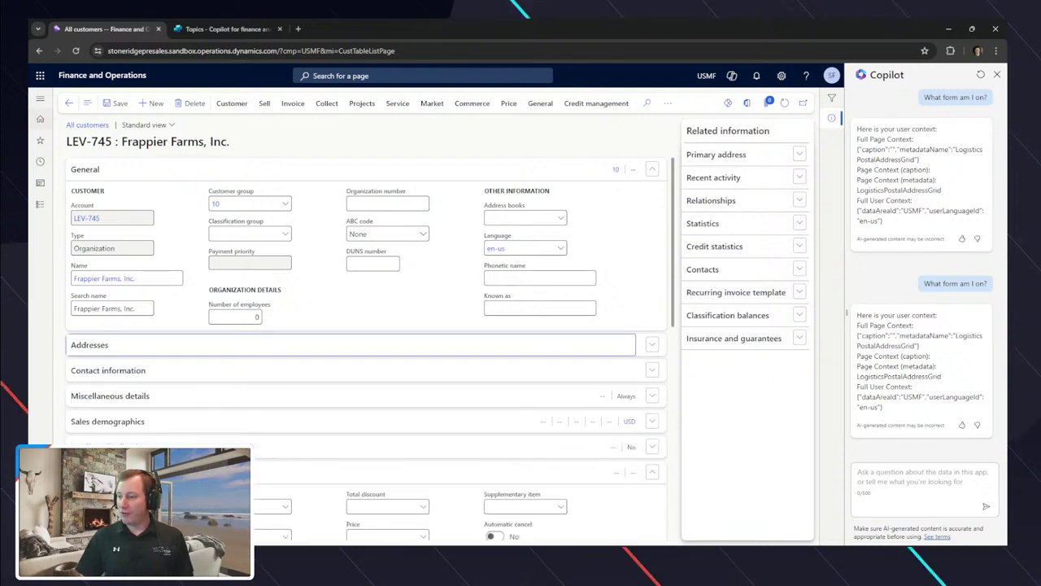
pyautogui.click(923, 478)
pyautogui.write('W')
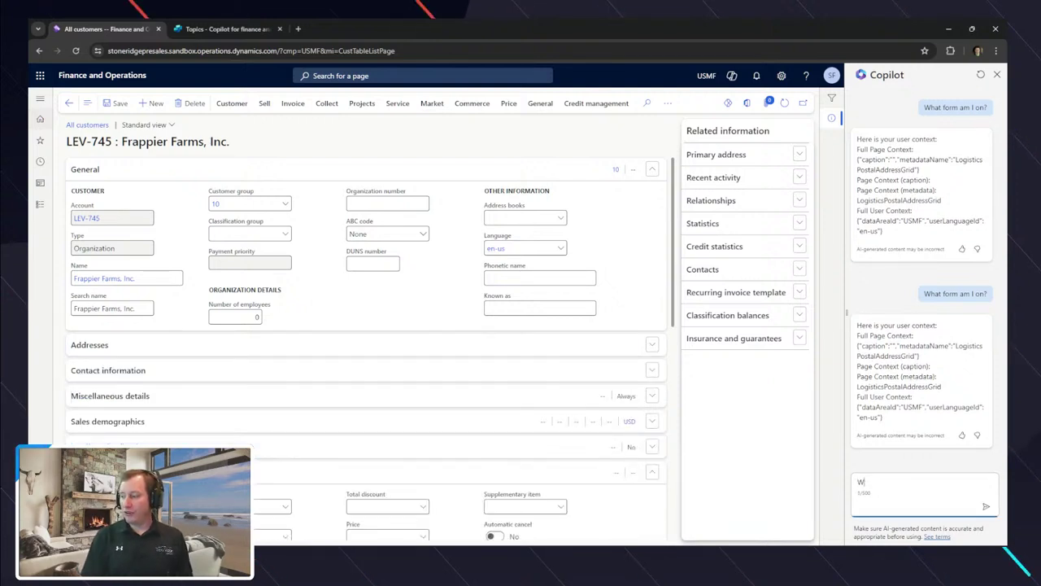
pyautogui.write('hat form am I')
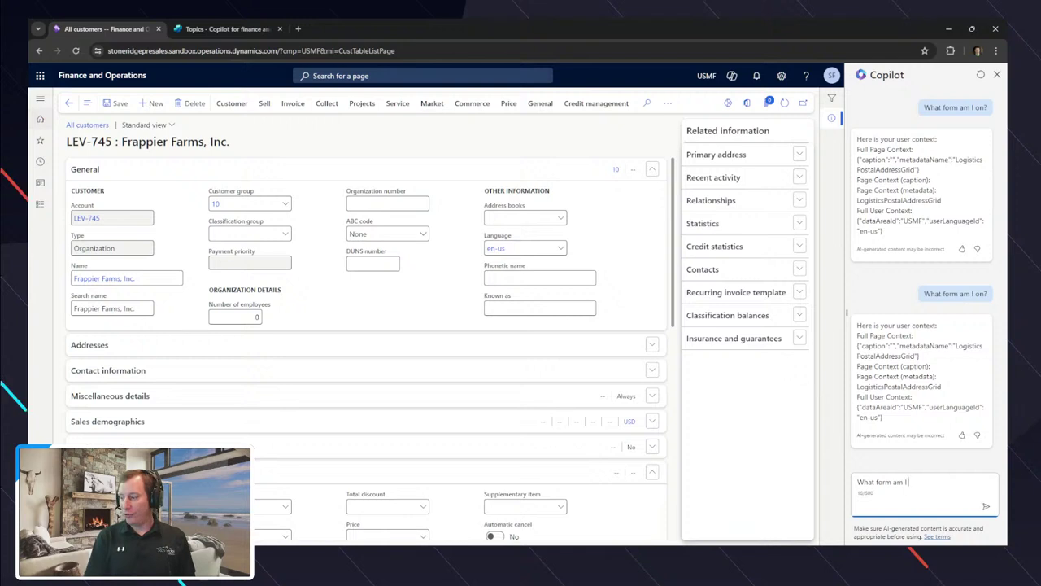
pyautogui.write(' on?')
pyautogui.press('Return')
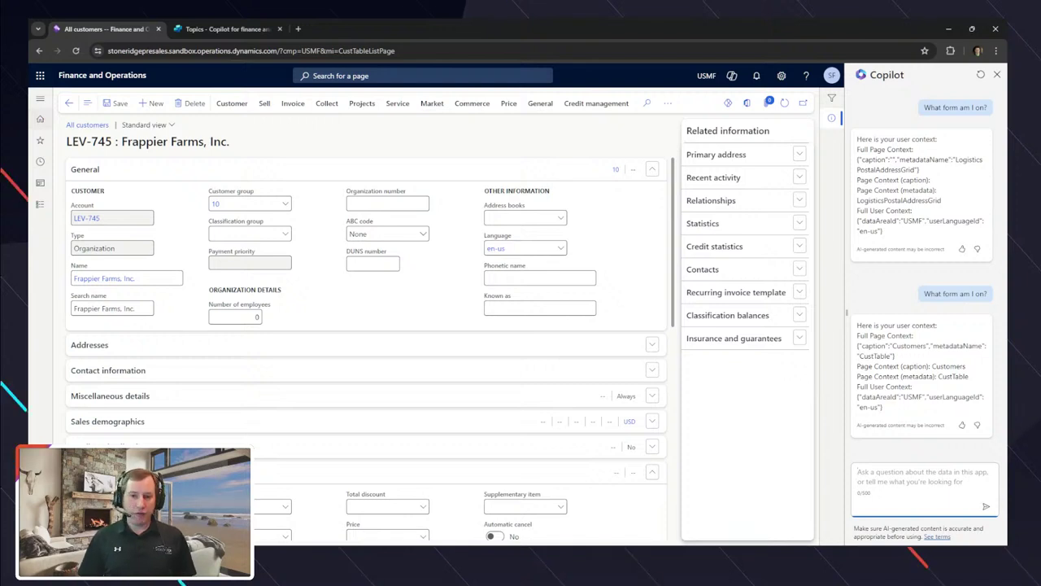
pyautogui.hotkey('ctrl', 'Tab')
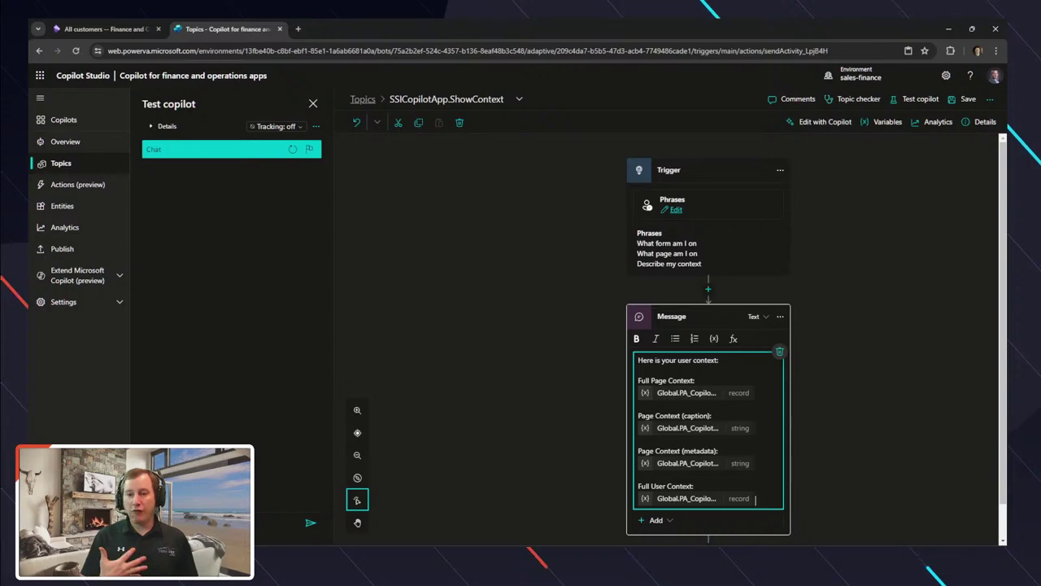
pyautogui.hotkey('ctrl', 'Tab')
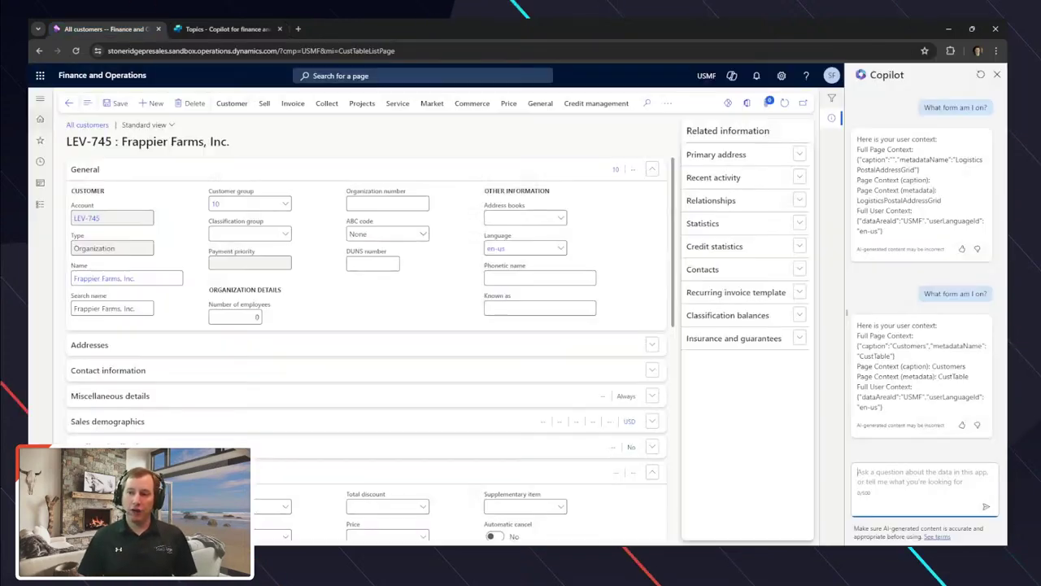
# Switch to Copilot Studio and compare the ShowContext message's page and user context variables with the Copilot answer in Finance and Operations
pyautogui.hotkey('ctrl', 'Tab')
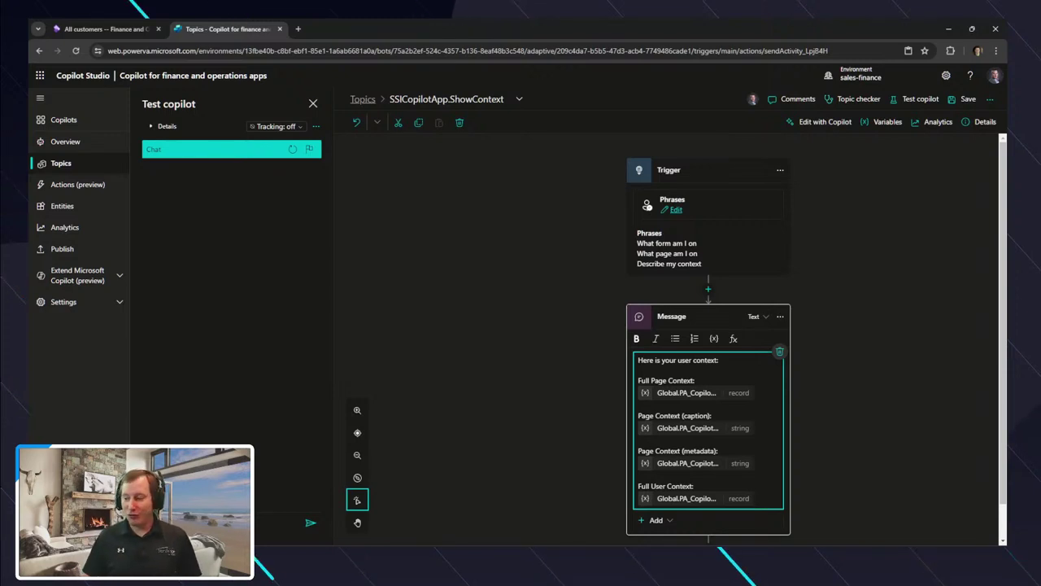
pyautogui.scroll(-1, 708, 342)
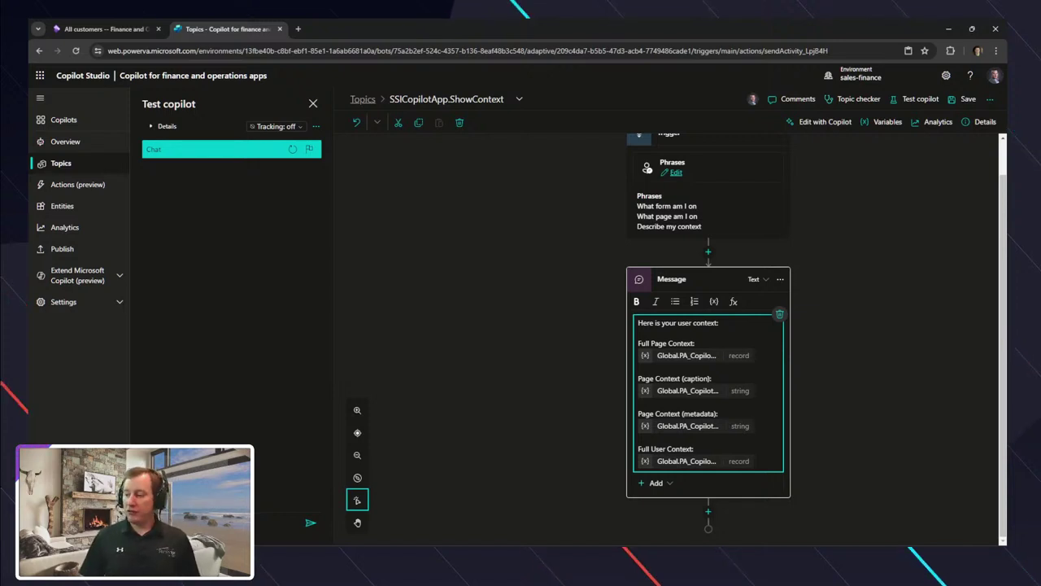
pyautogui.hotkey('ctrl', 'z')
pyautogui.hotkey('ctrl', 'y')
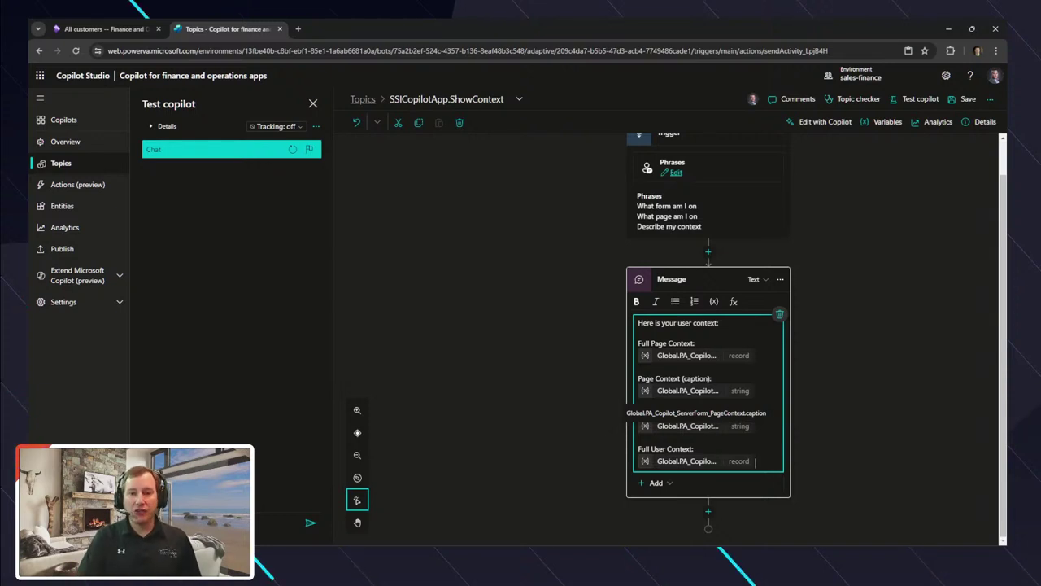
pyautogui.click(102, 28)
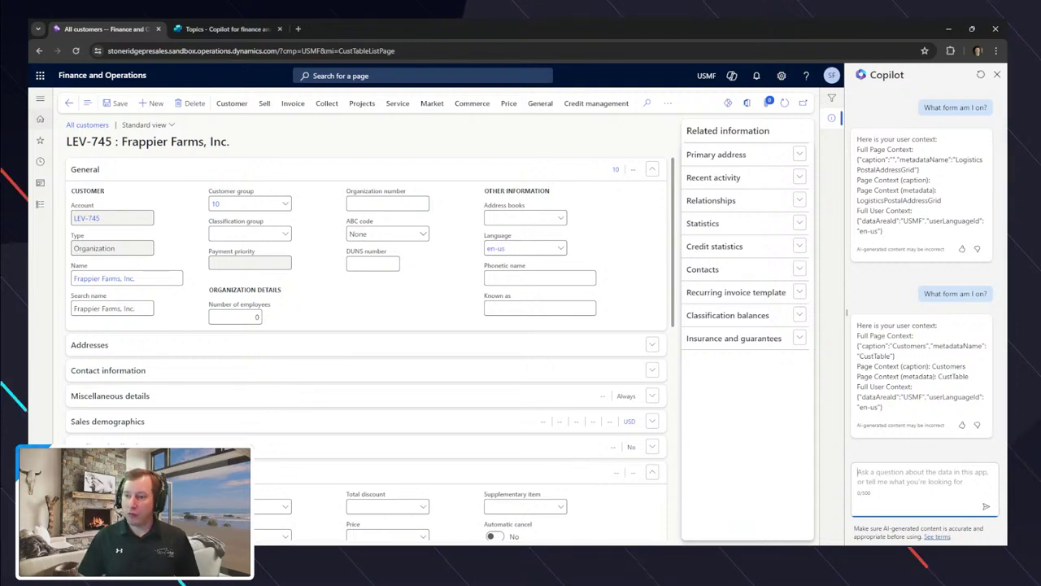
pyautogui.click(223, 29)
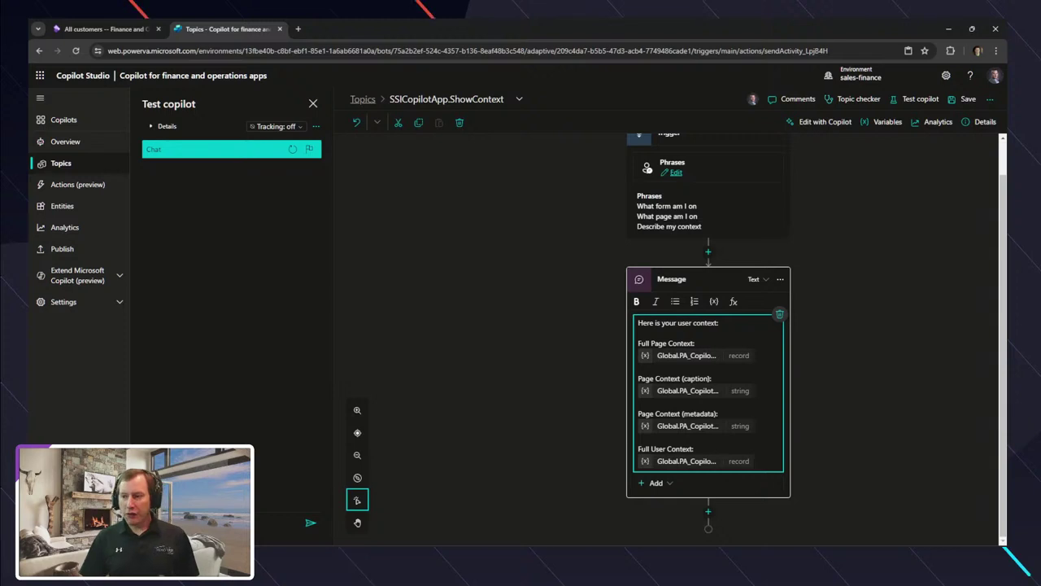
# Leave the ShowContext topic for the Topics list without saving and create a new topic from blank
pyautogui.click(363, 98)
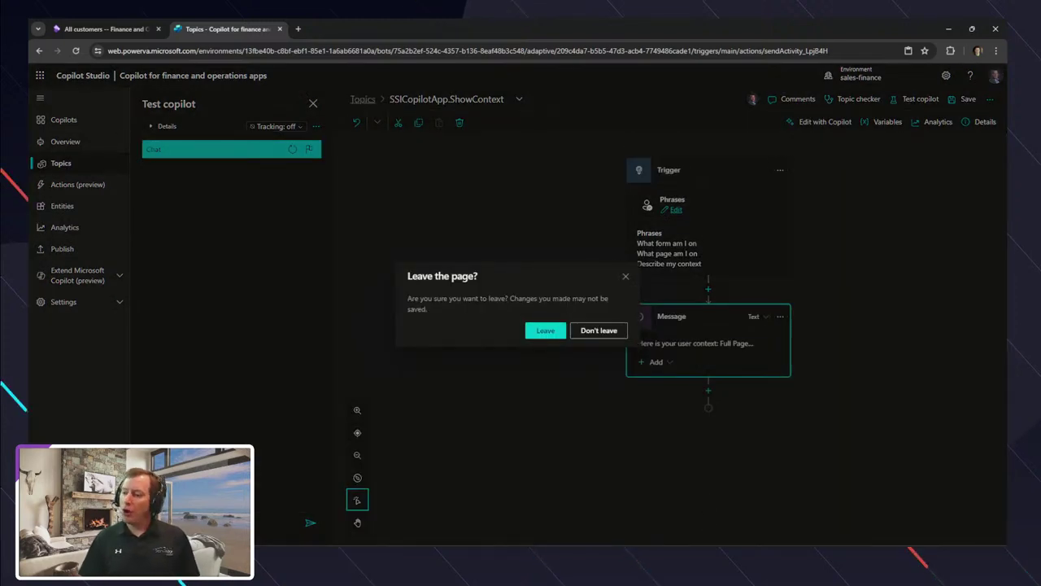
pyautogui.click(104, 29)
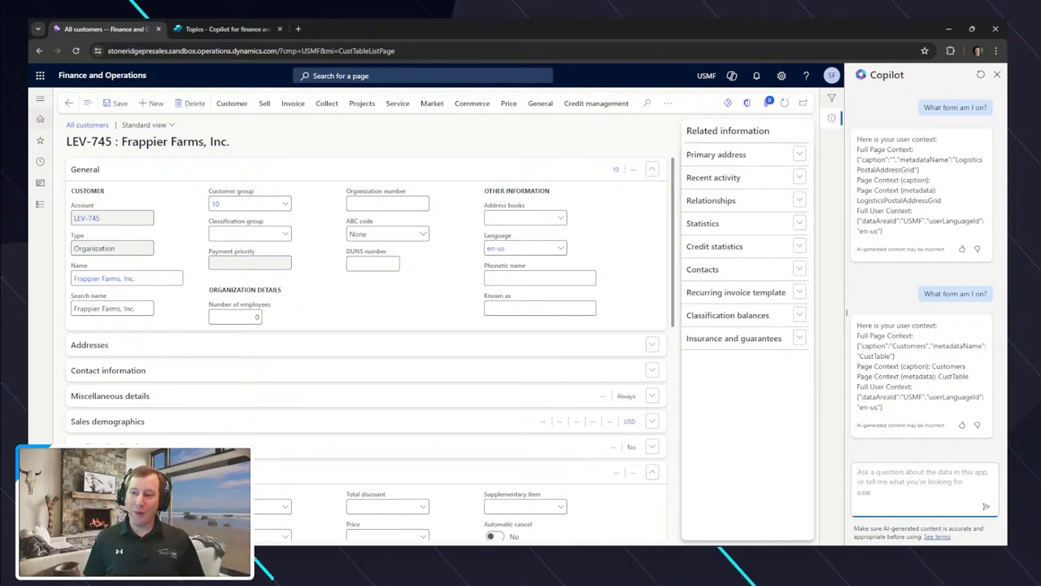
pyautogui.hotkey('ctrl', 'Tab')
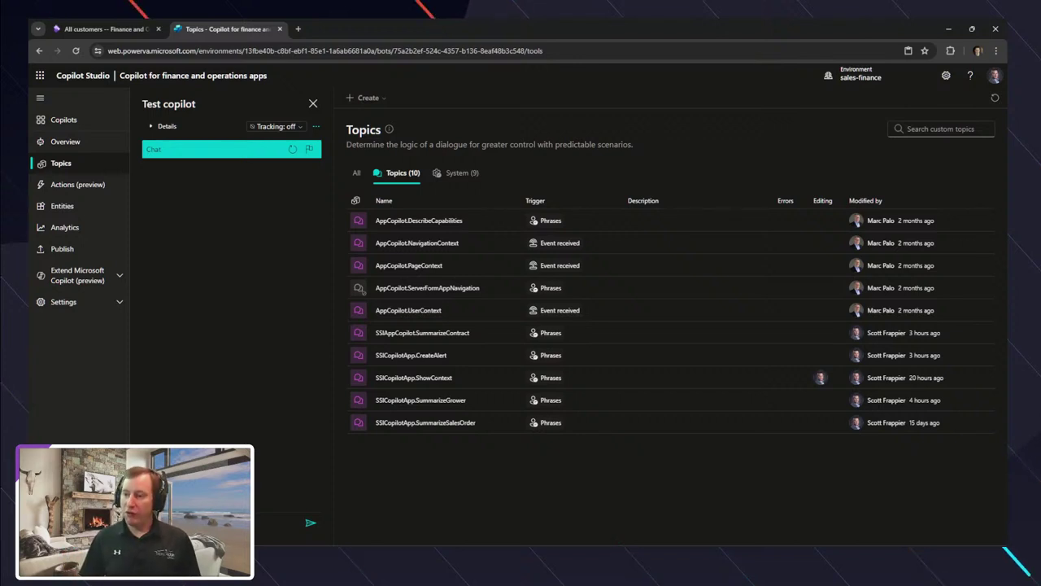
pyautogui.click(365, 98)
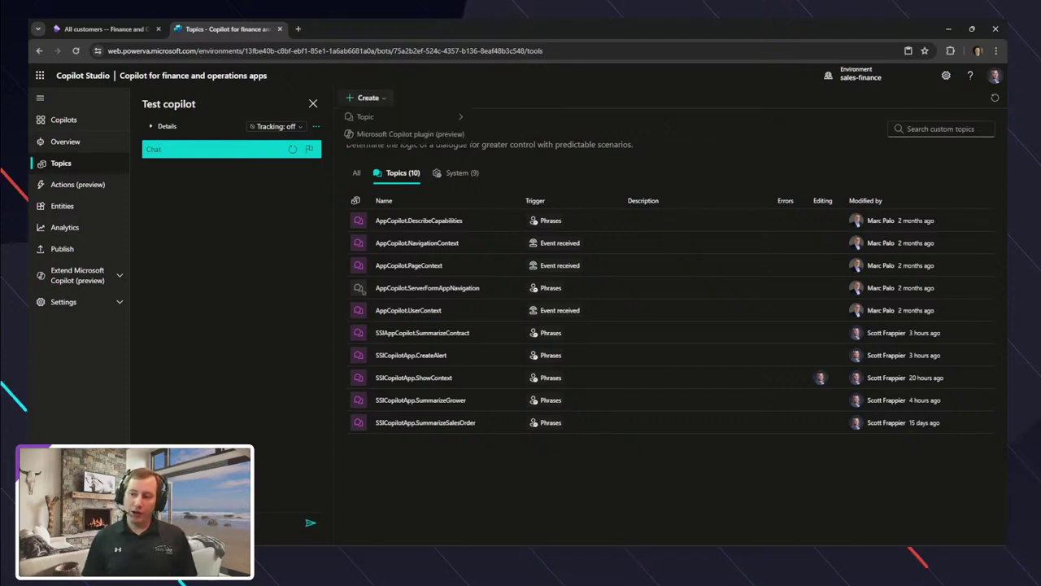
pyautogui.moveTo(365, 116)
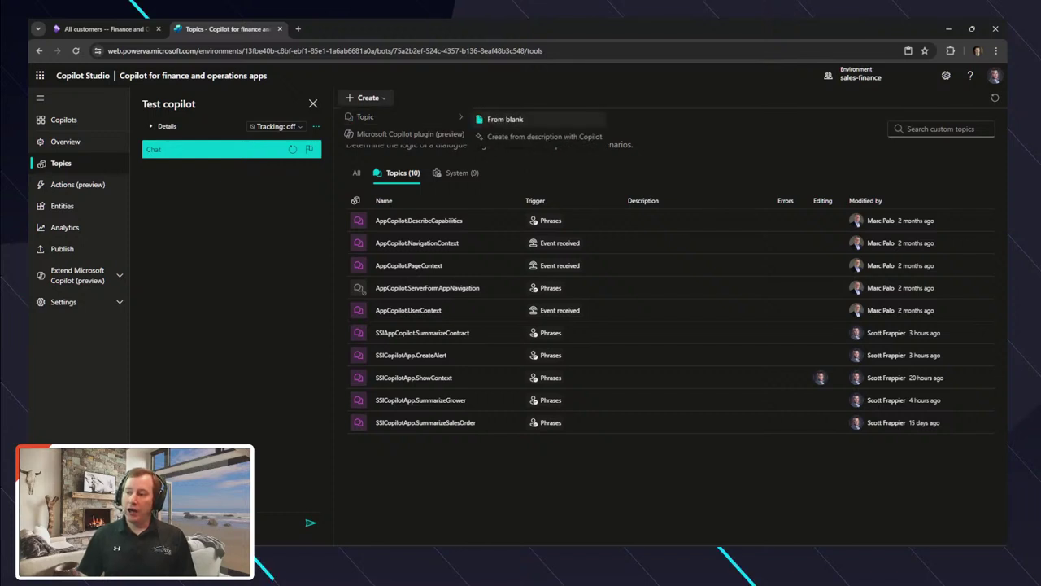
pyautogui.click(505, 119)
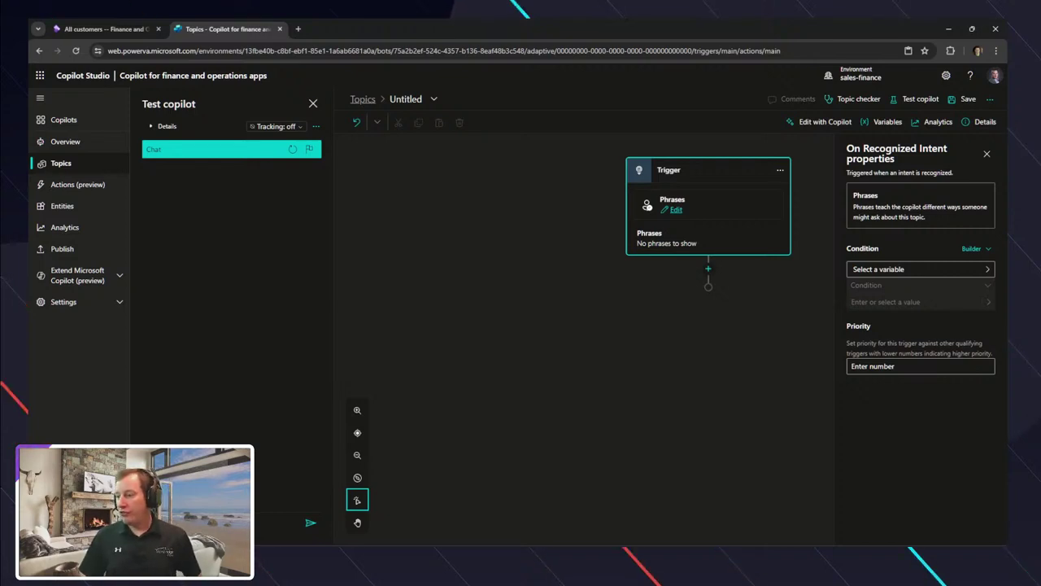
pyautogui.press('Escape')
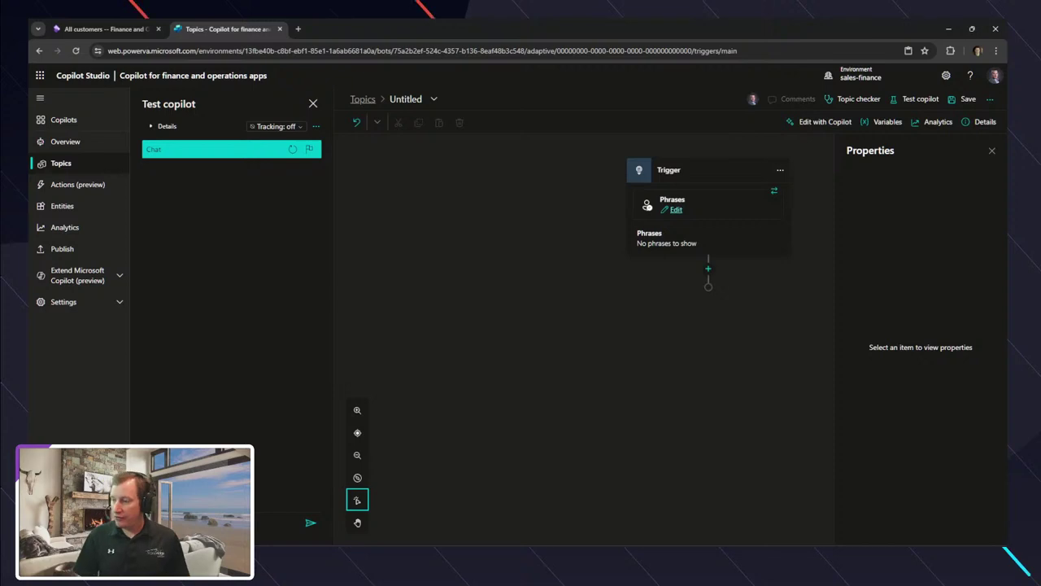
# Add the trigger phrases "What can I do with a vendor?" and "What can a vendor do?" to the new topic
pyautogui.click(676, 209)
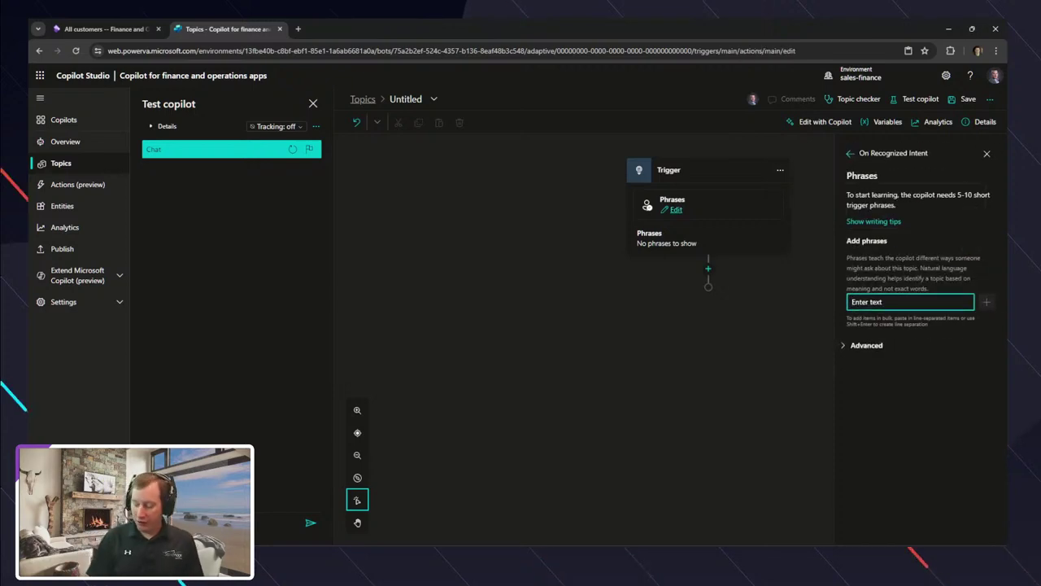
pyautogui.write('What can I d')
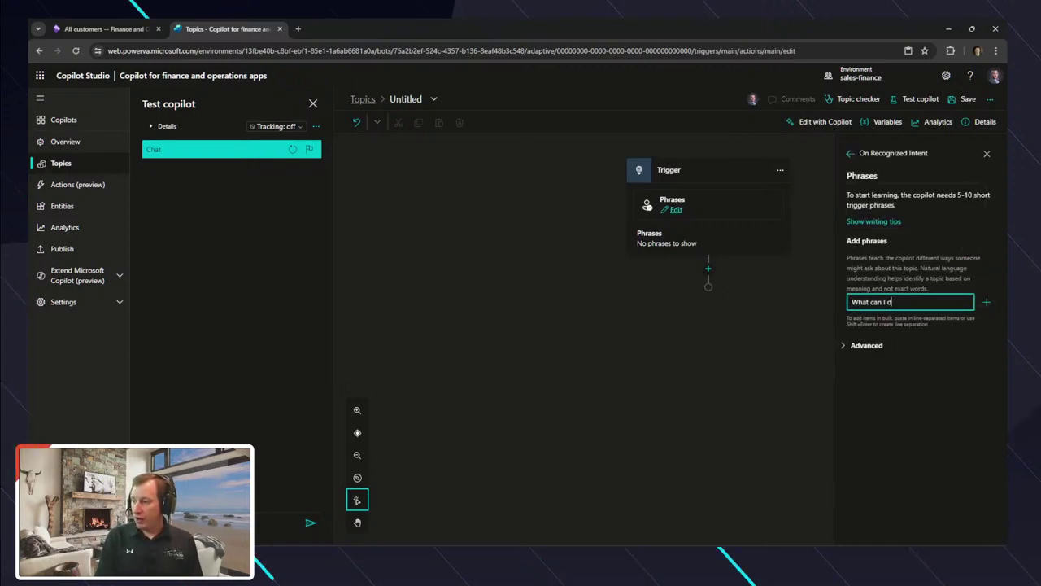
pyautogui.write('o with a vendor?')
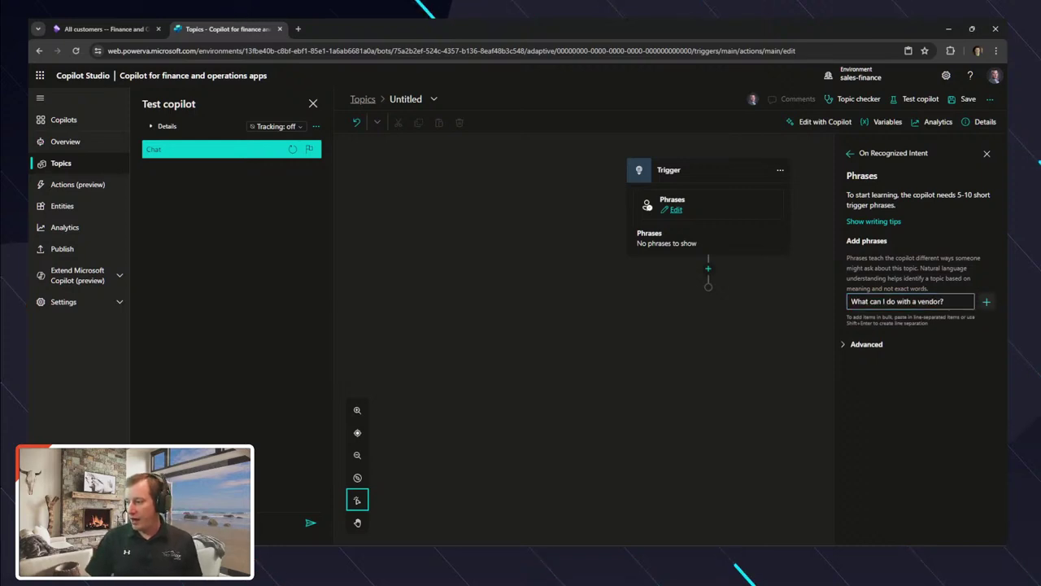
pyautogui.press('Return')
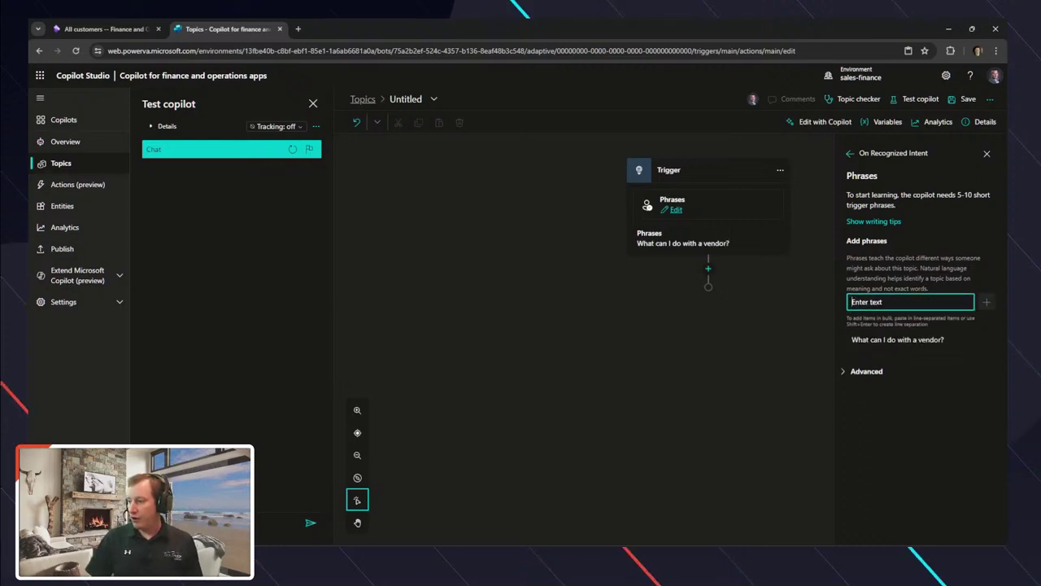
pyautogui.write('What can ')
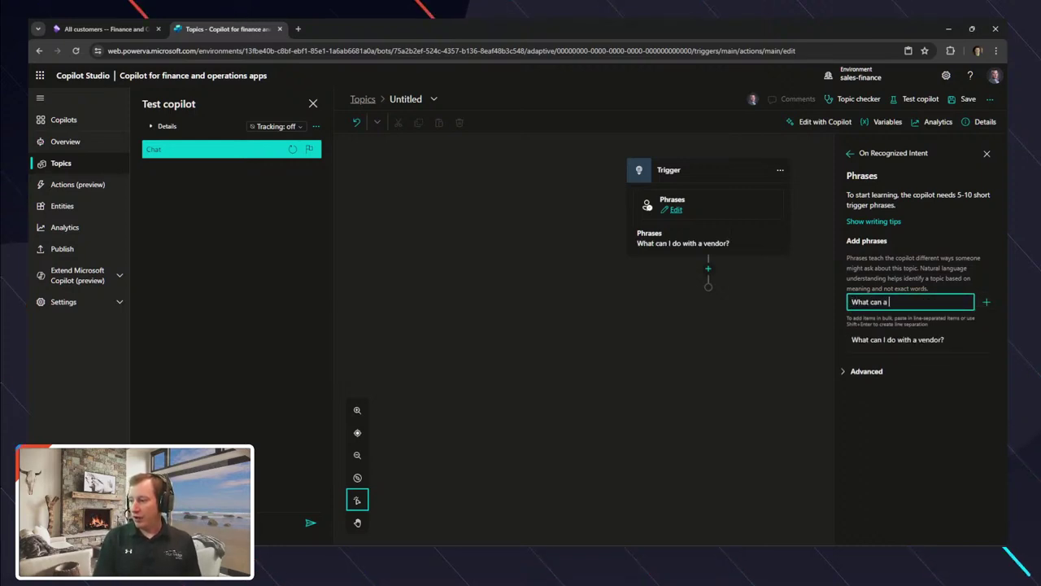
pyautogui.write('a vendor do?')
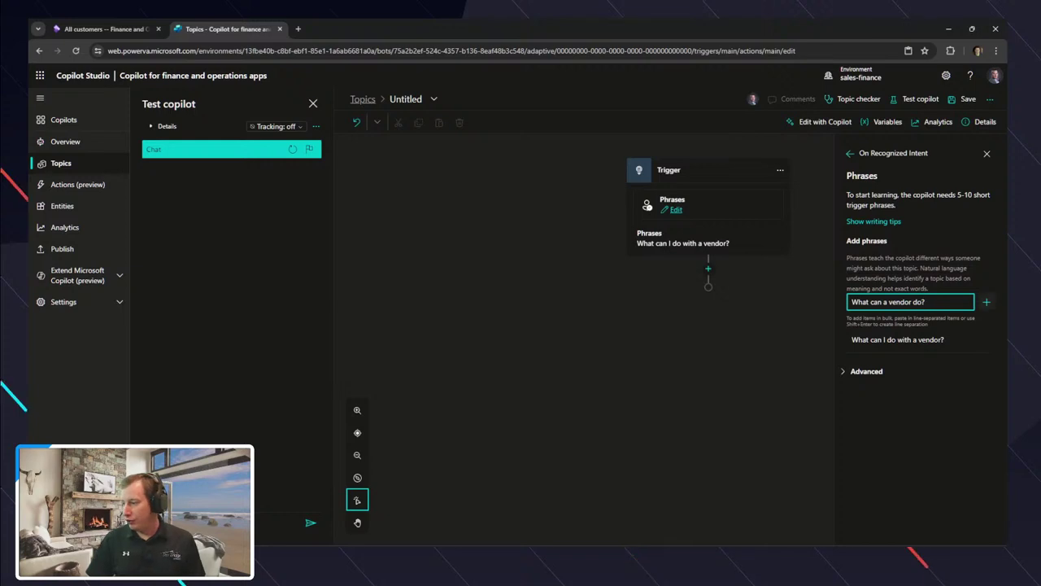
pyautogui.press('Return')
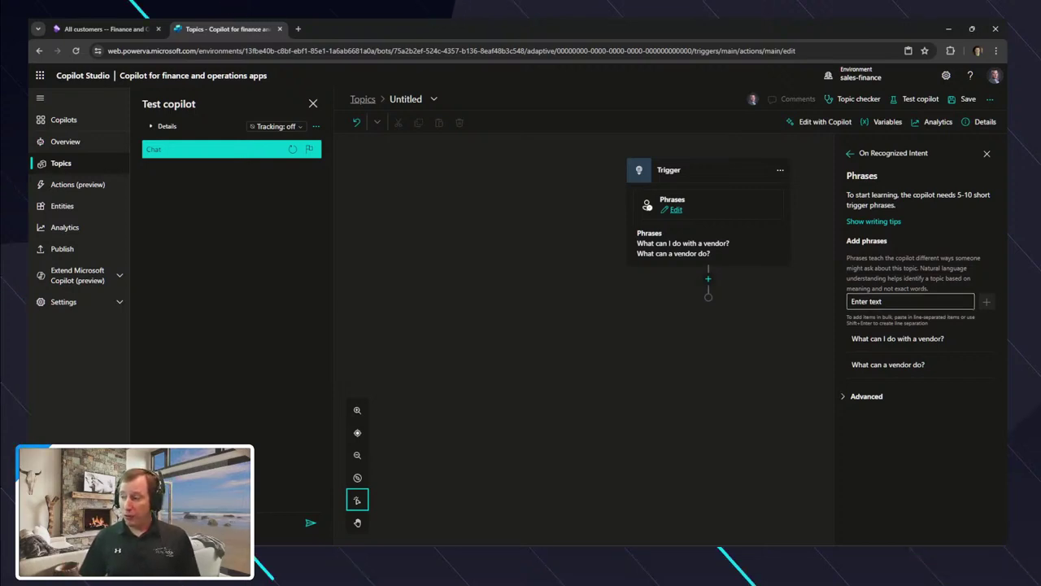
# Add an Ask with adaptive card node below the trigger and open the Adaptive Card designer from its properties
pyautogui.click(708, 278)
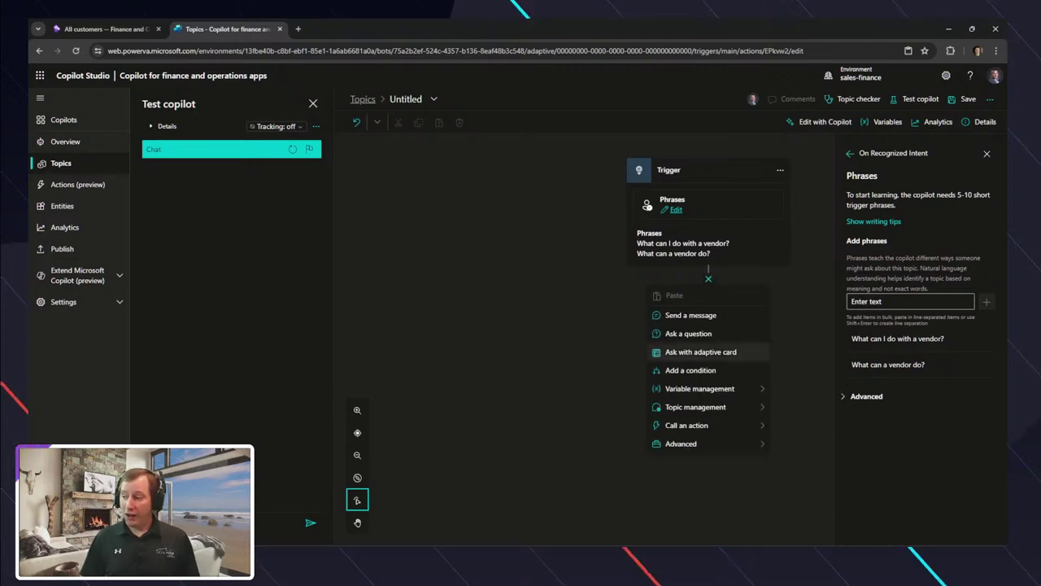
pyautogui.click(701, 352)
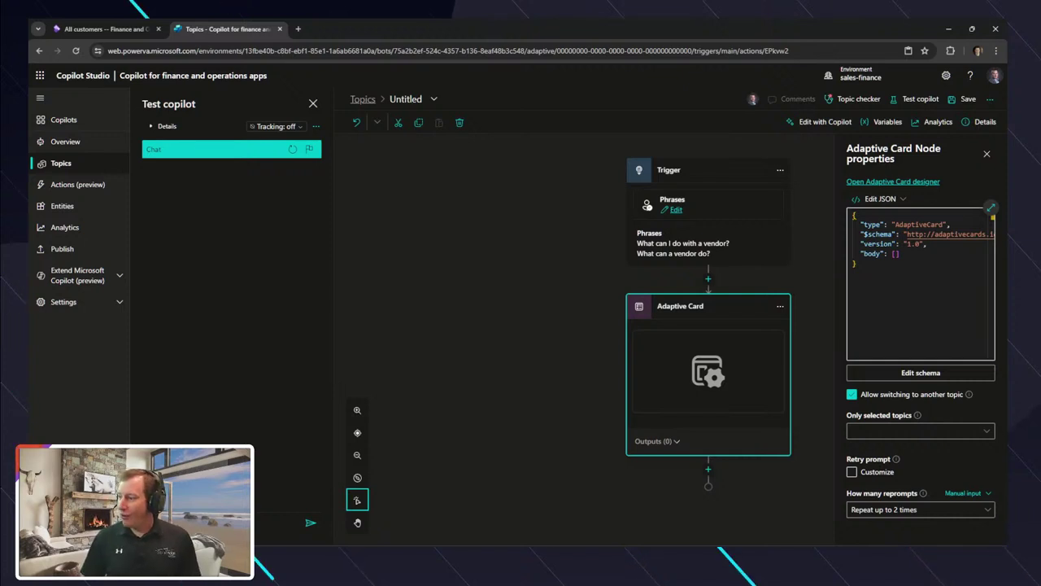
pyautogui.click(893, 181)
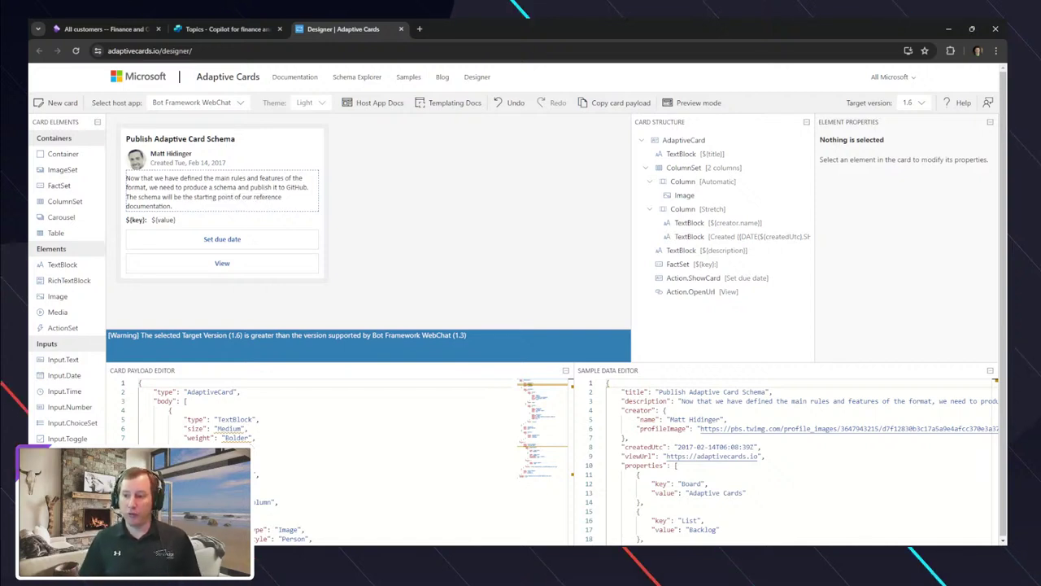
# Remove the card's FactSet and set the sample description to "Hiya", the first name, and "Here's what you can do with a Vendor in Dynamics 365"
pyautogui.click(162, 220)
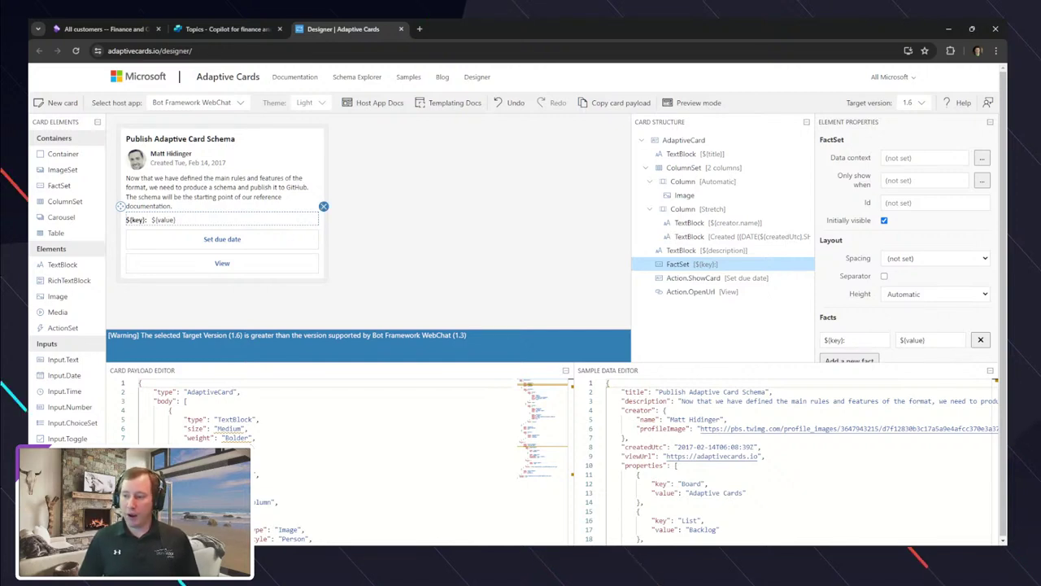
pyautogui.click(324, 206)
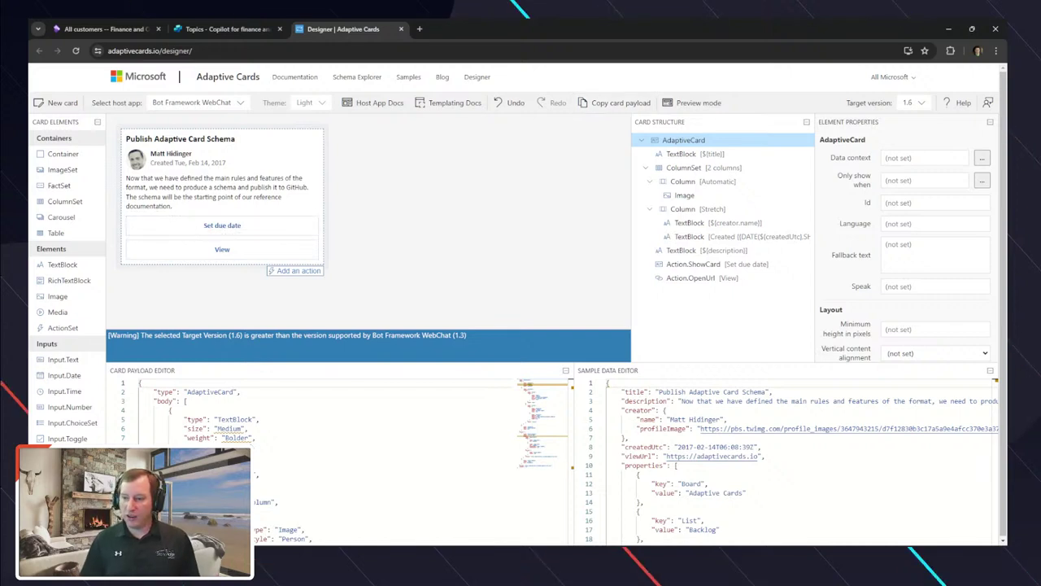
pyautogui.click(216, 192)
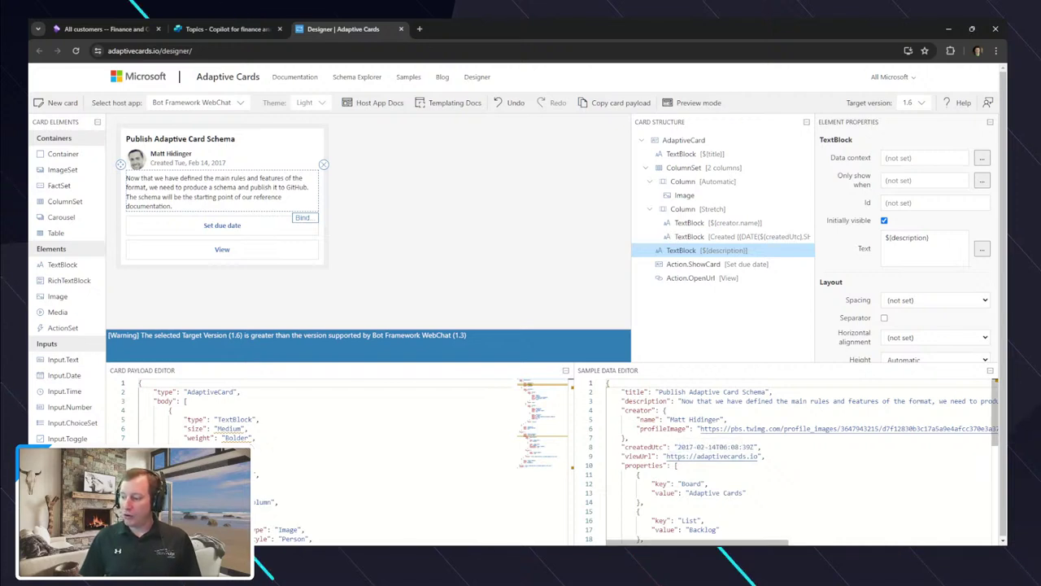
pyautogui.moveTo(680, 400); pyautogui.dragTo(976, 400)
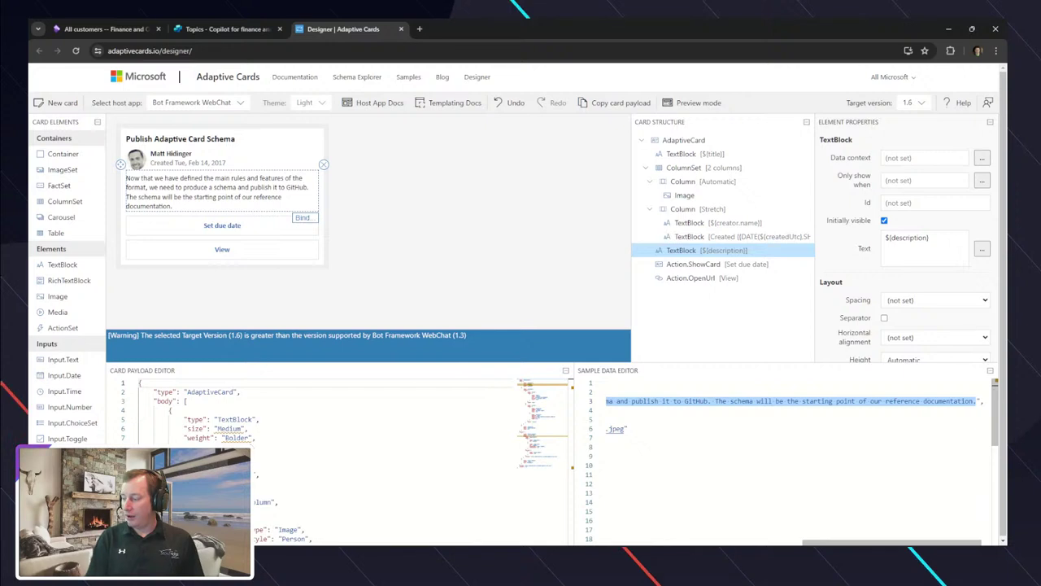
pyautogui.write('Hiya S')
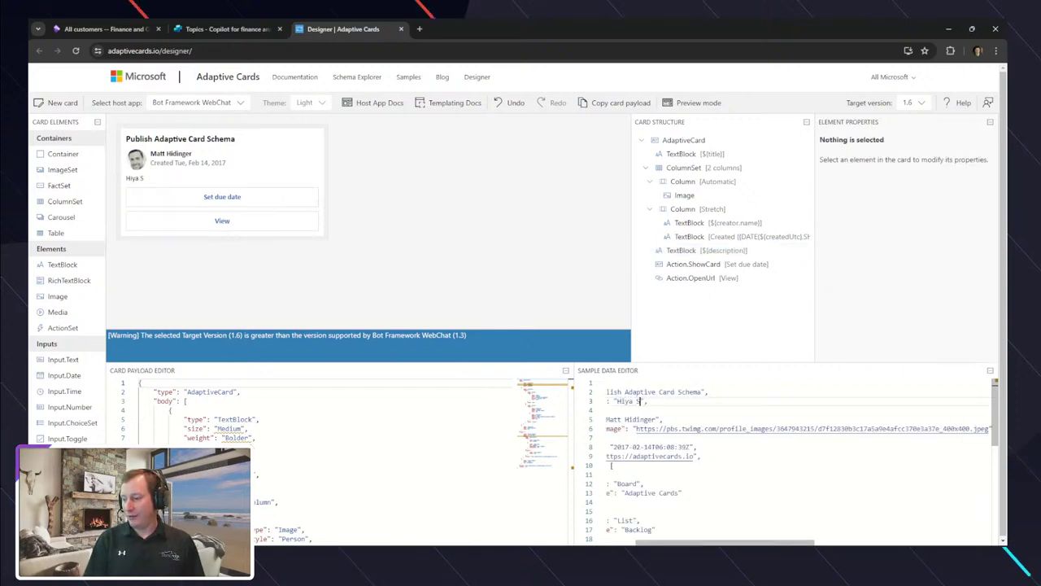
pyautogui.write('cott!')
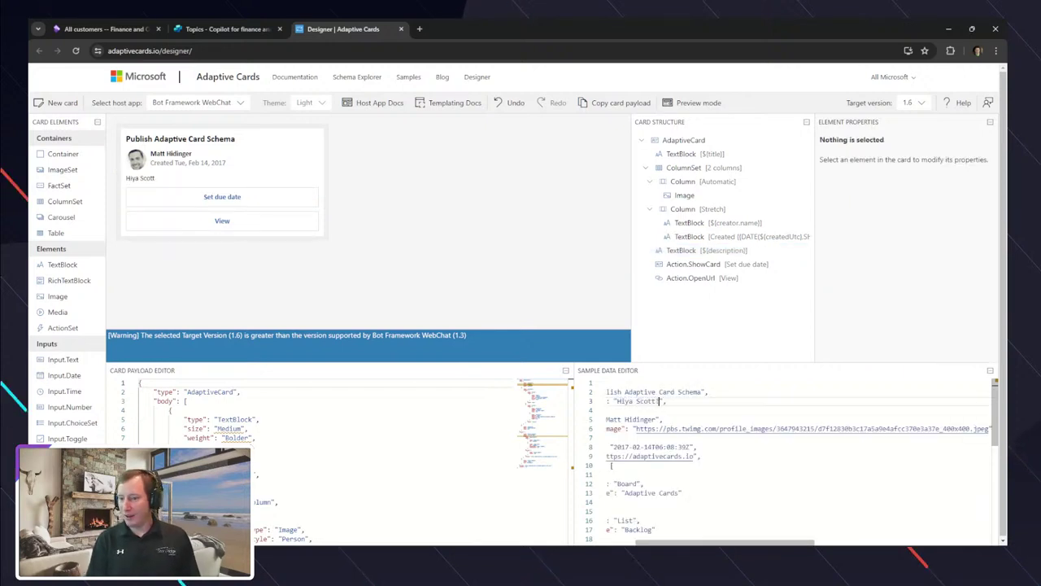
pyautogui.write("  Here's what you can do with a")
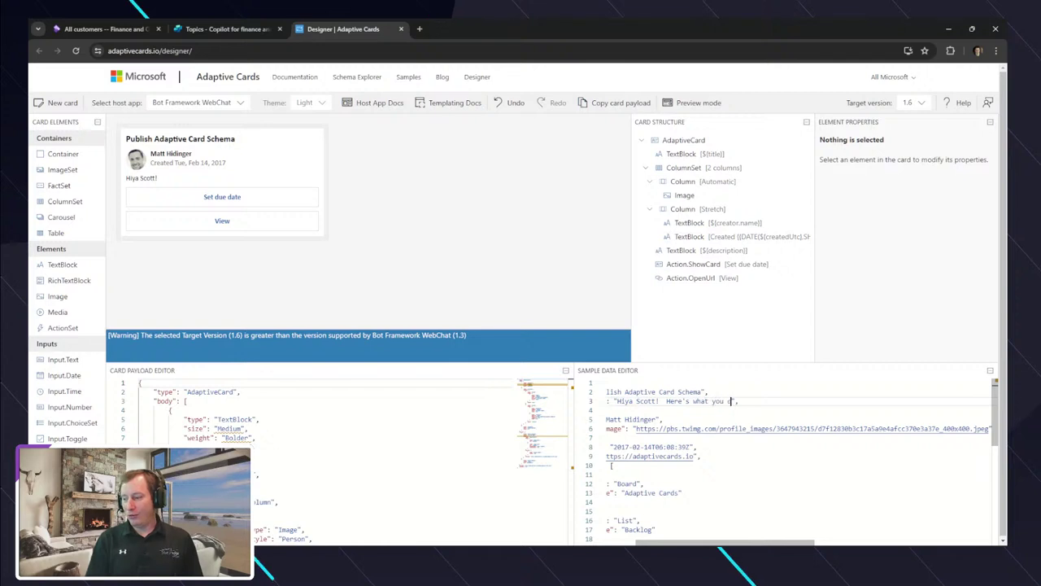
pyautogui.write(' Vendor in Dy')
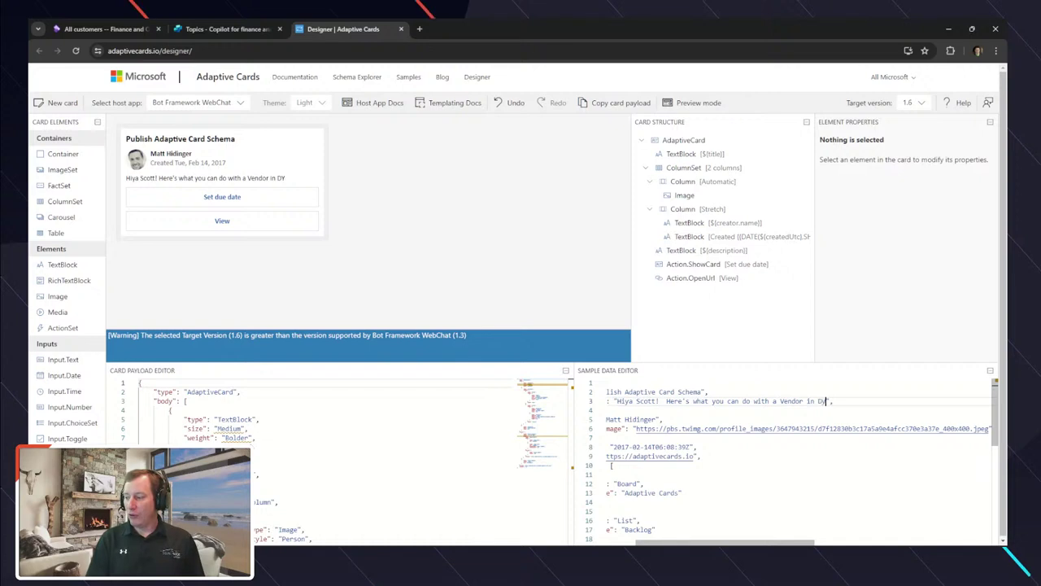
pyautogui.write('namics 365')
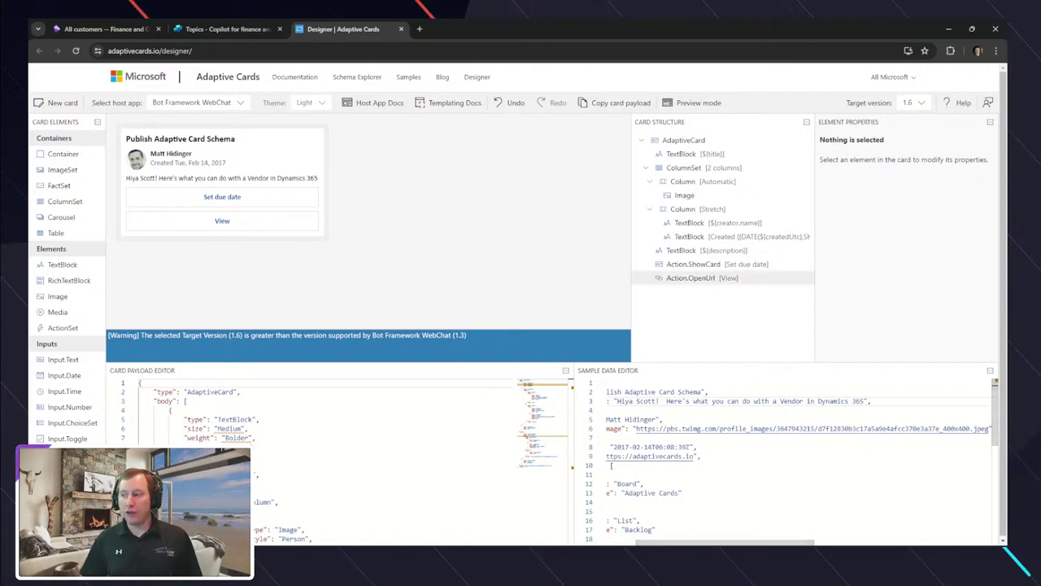
# Set the card's title in the sample data to "Stoneridge Copilot"
pyautogui.click(682, 154)
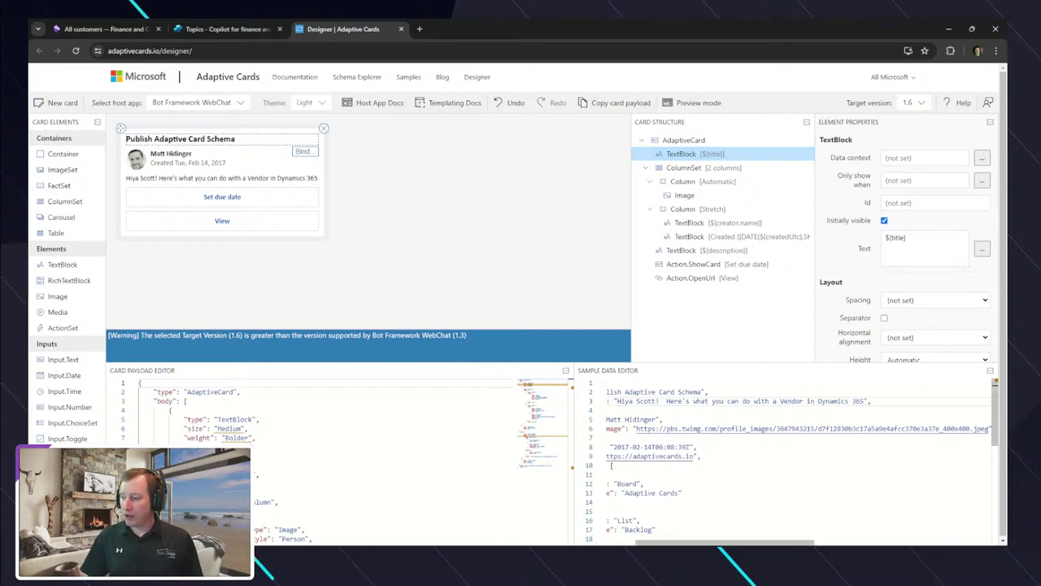
pyautogui.click(698, 391)
pyautogui.hotkey('ctrl', 'shift', 'Left')
pyautogui.hotkey('ctrl', 'shift', 'Left')
pyautogui.hotkey('ctrl', 'shift', 'Left')
pyautogui.hotkey('ctrl', 'shift', 'Left')
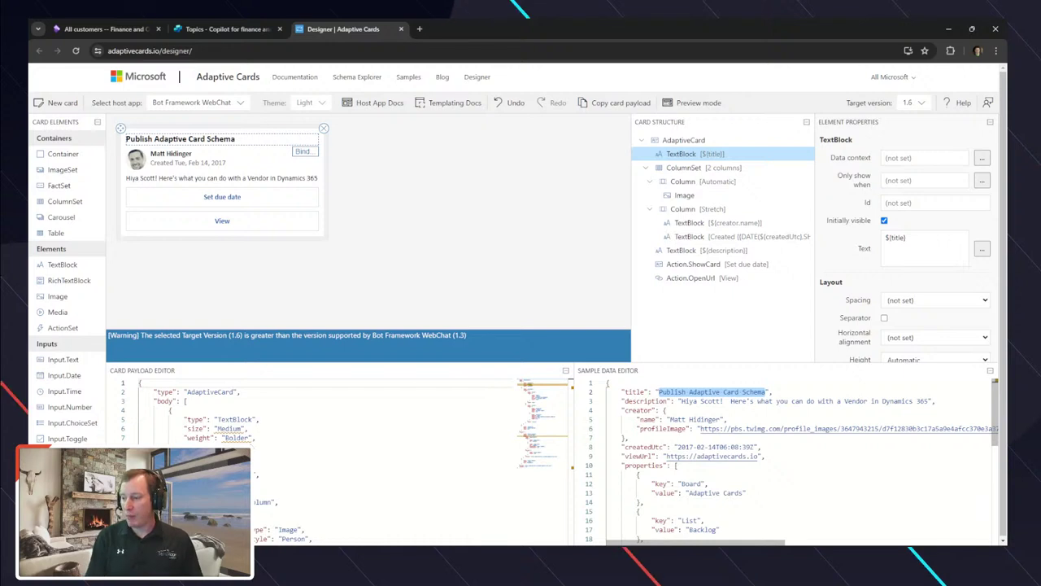
pyautogui.write('$')
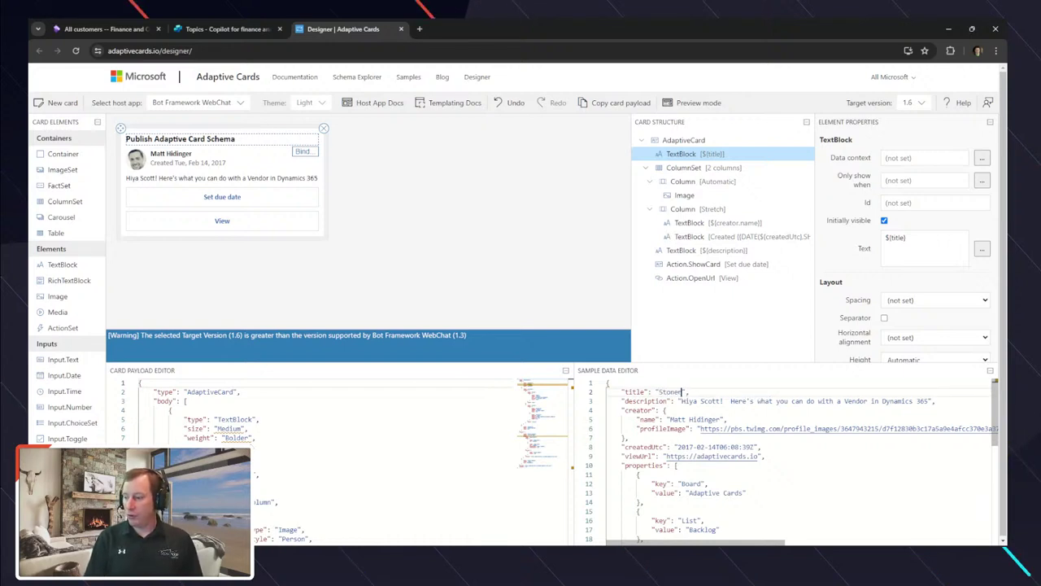
pyautogui.write('toneridge Copilot')
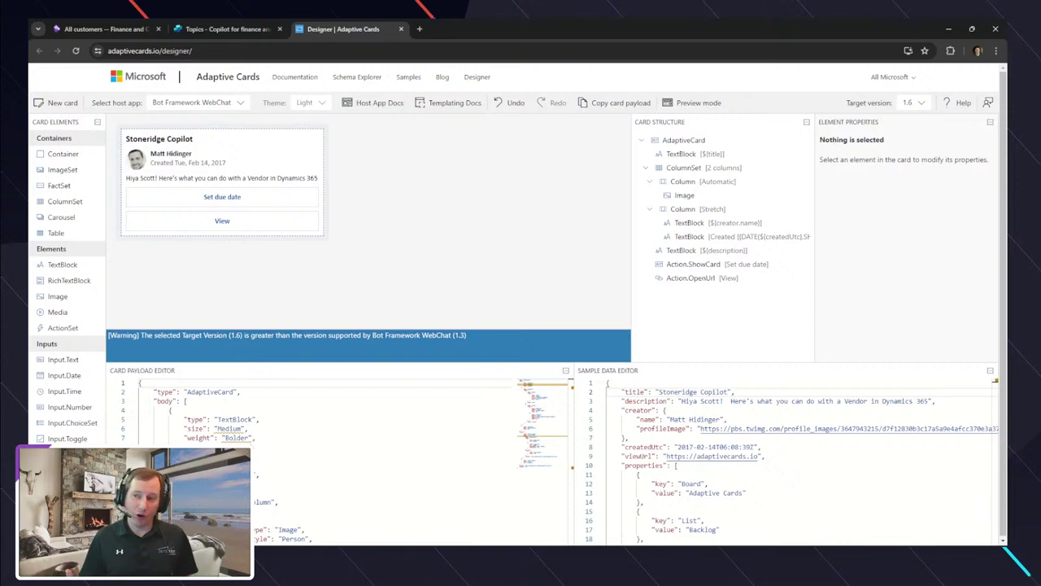
# Set the adaptive card's target version to 1.3 in the designer
pyautogui.click(911, 102)
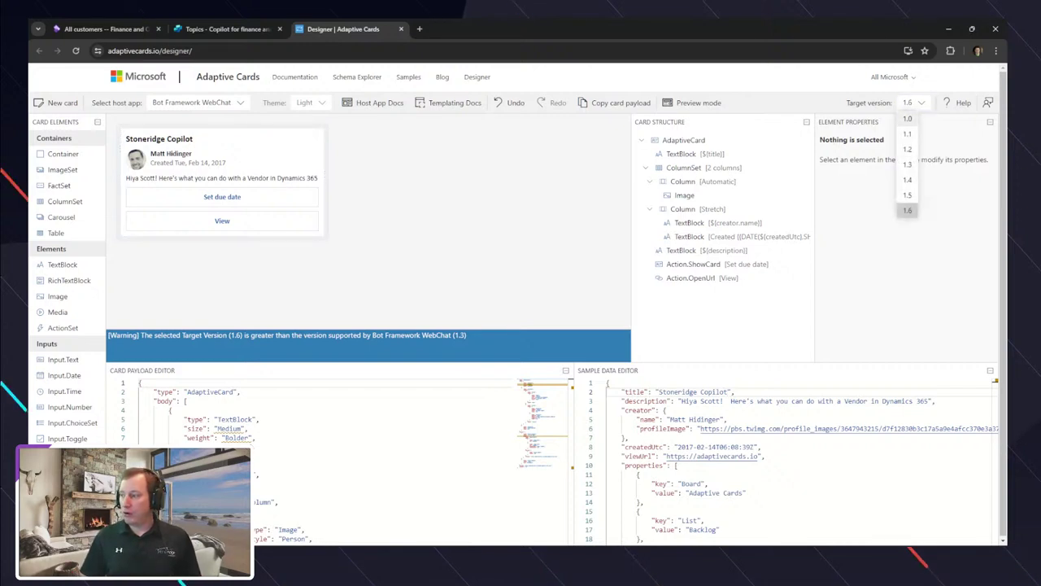
pyautogui.click(907, 165)
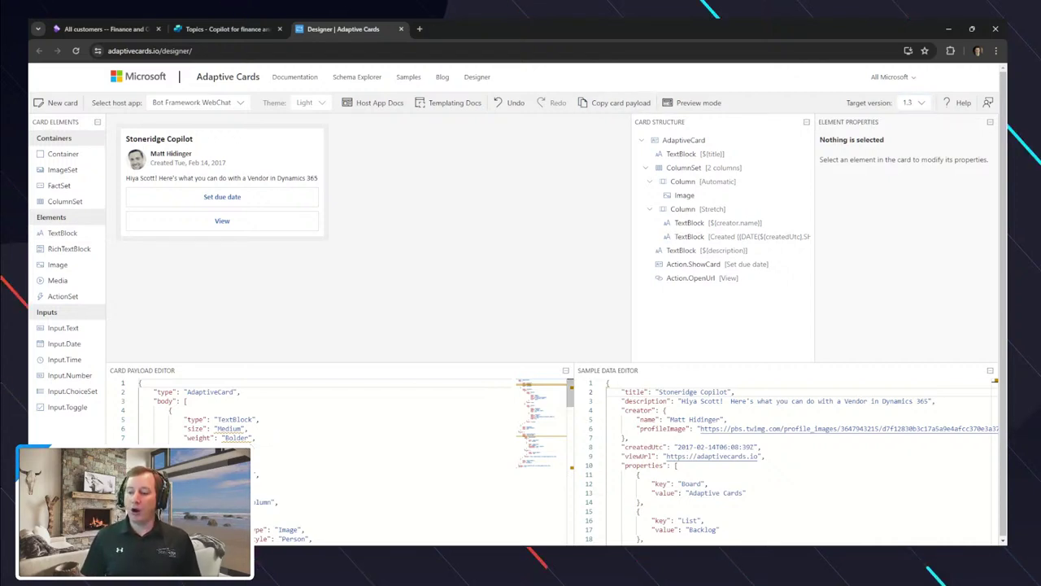
pyautogui.scroll(-3, 337, 455)
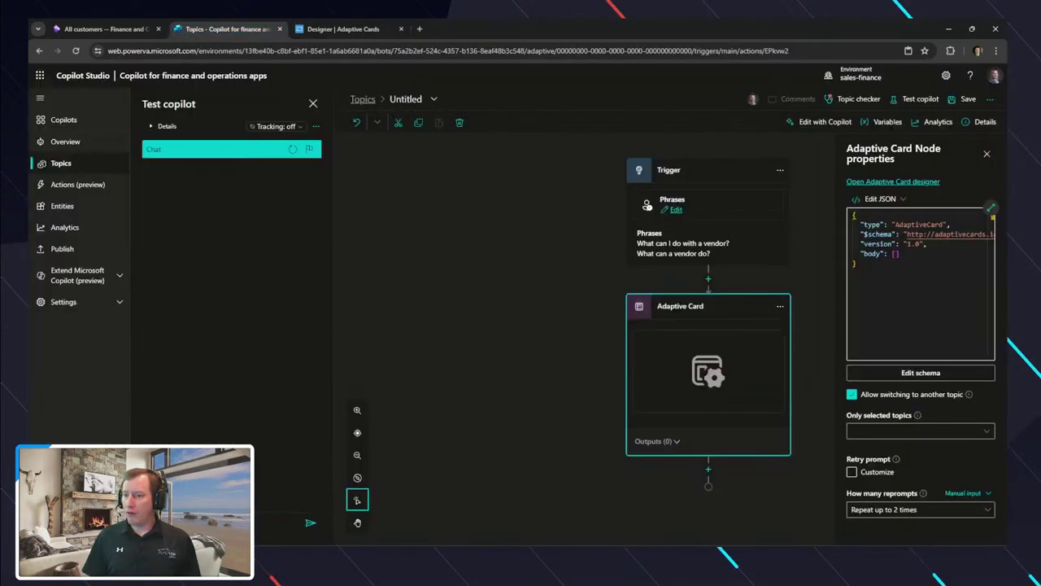
# Replace the Adaptive Card node's JSON in Copilot Studio with the card payload from the designer and save the topic
pyautogui.click(226, 30)
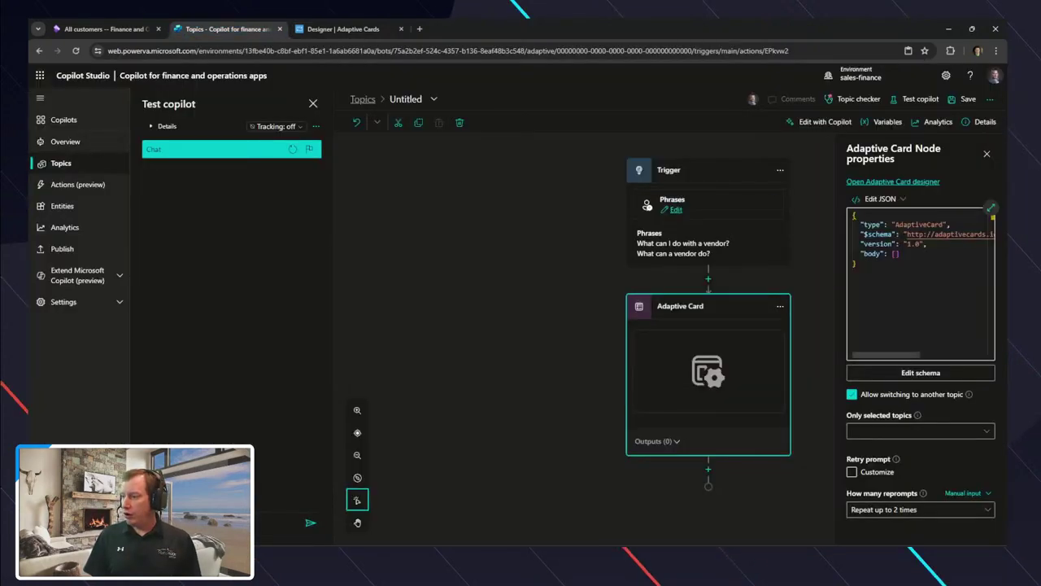
pyautogui.hotkey('ctrl', 'a')
pyautogui.hotkey('ctrl', 'v')
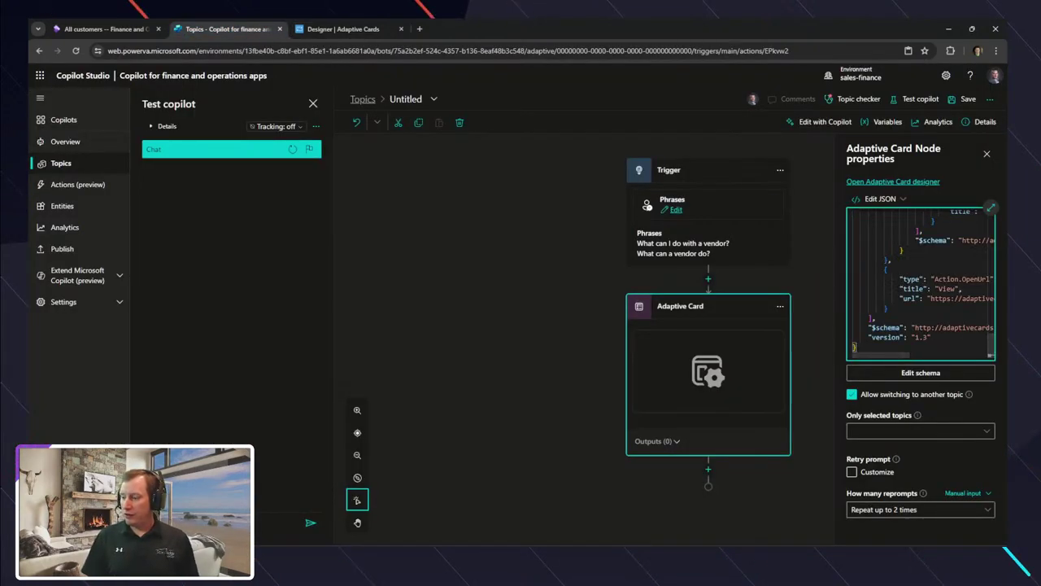
pyautogui.press('Escape')
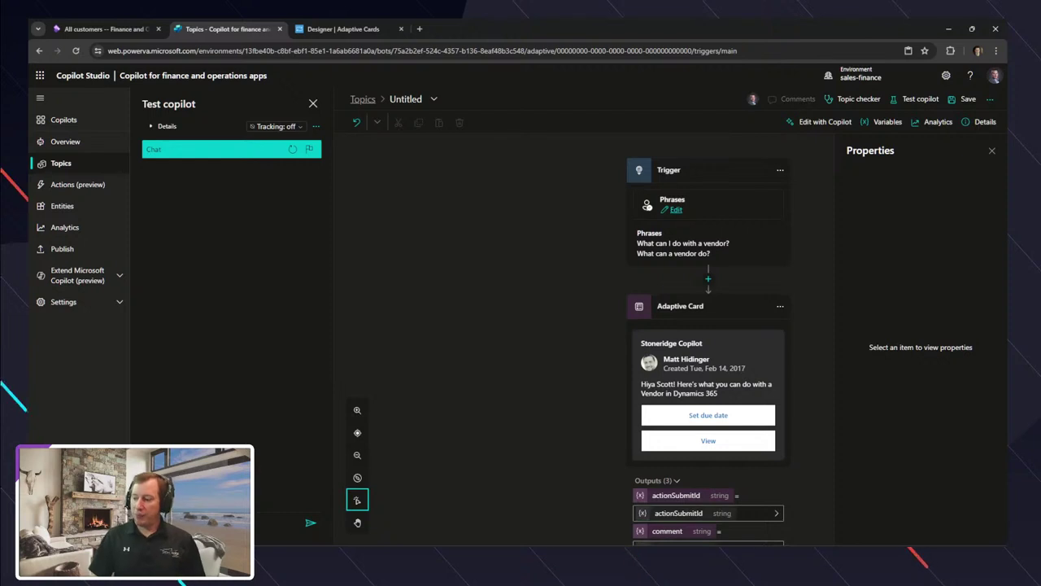
pyautogui.scroll(-2, 708, 342)
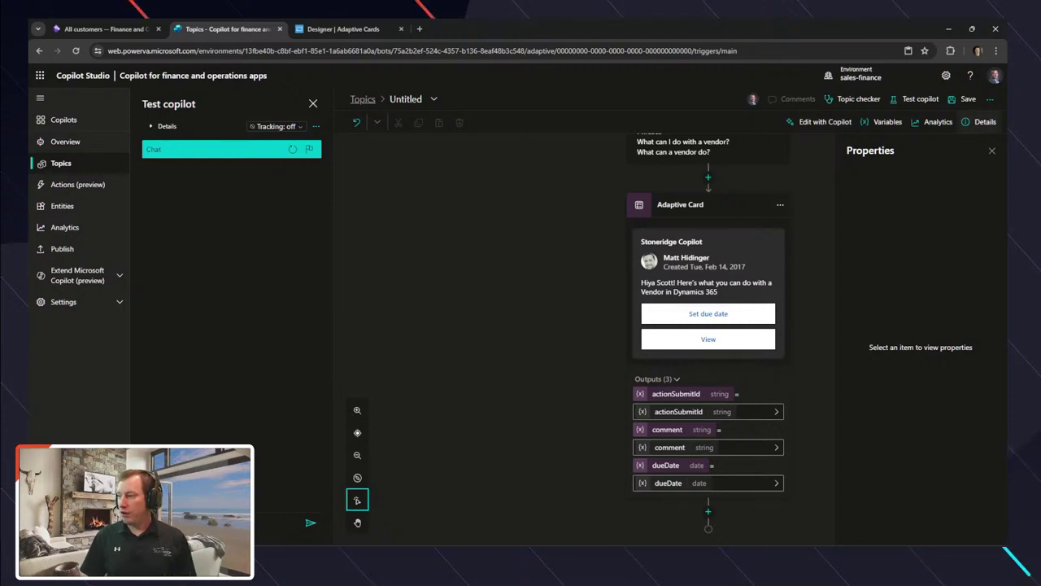
pyautogui.click(965, 99)
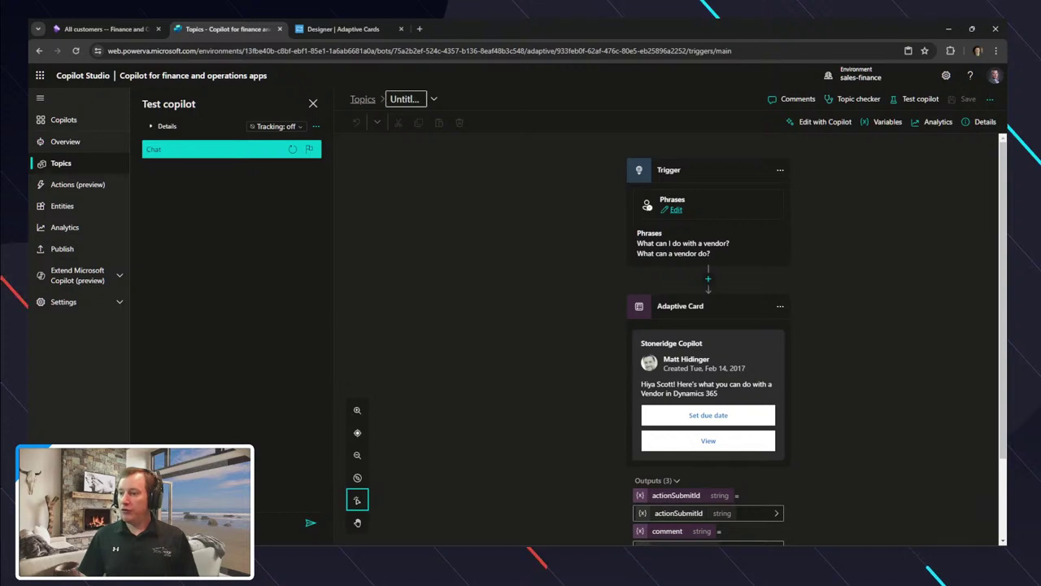
# Rename the untitled topic as SSICopilotApp.VendorWCID and save it
pyautogui.click(405, 99)
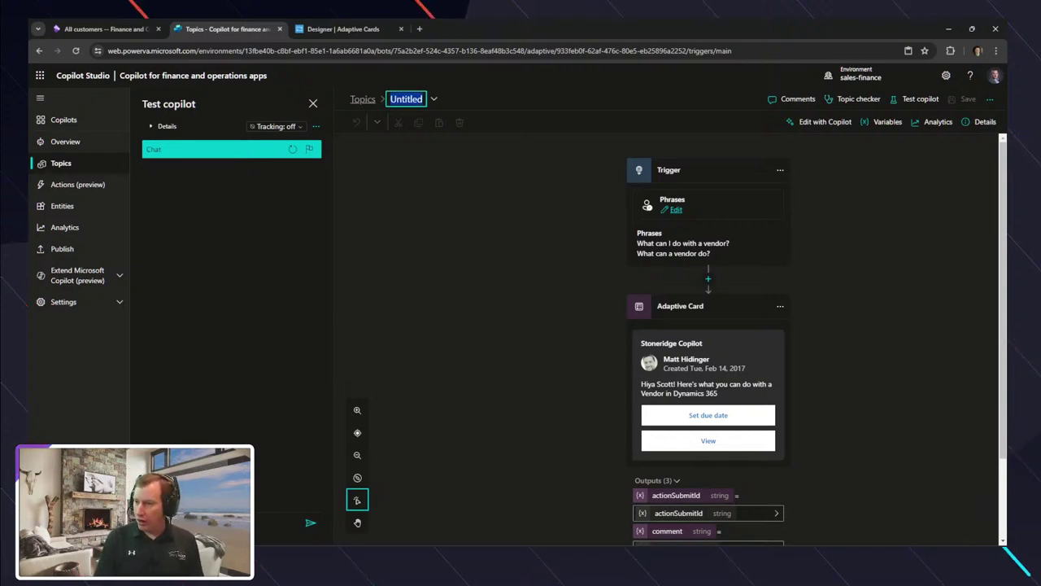
pyautogui.write('SS')
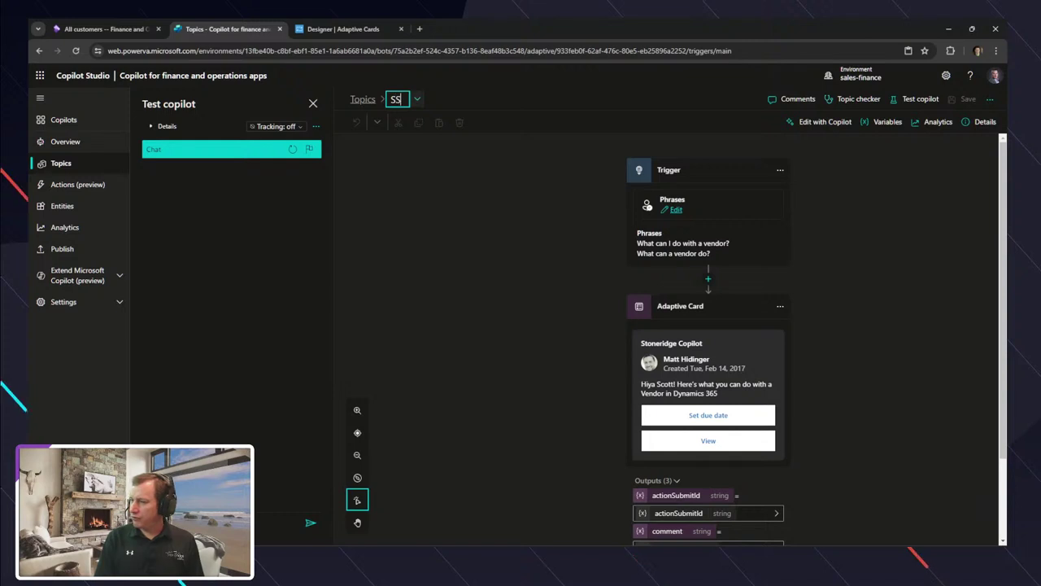
pyautogui.write('ICopilotApp')
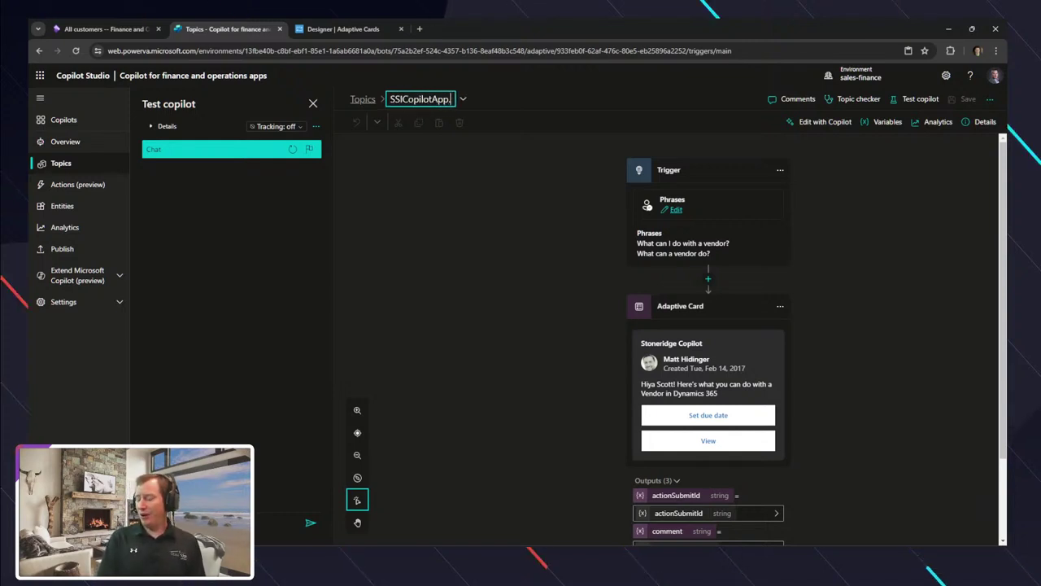
pyautogui.write('.Vendor')
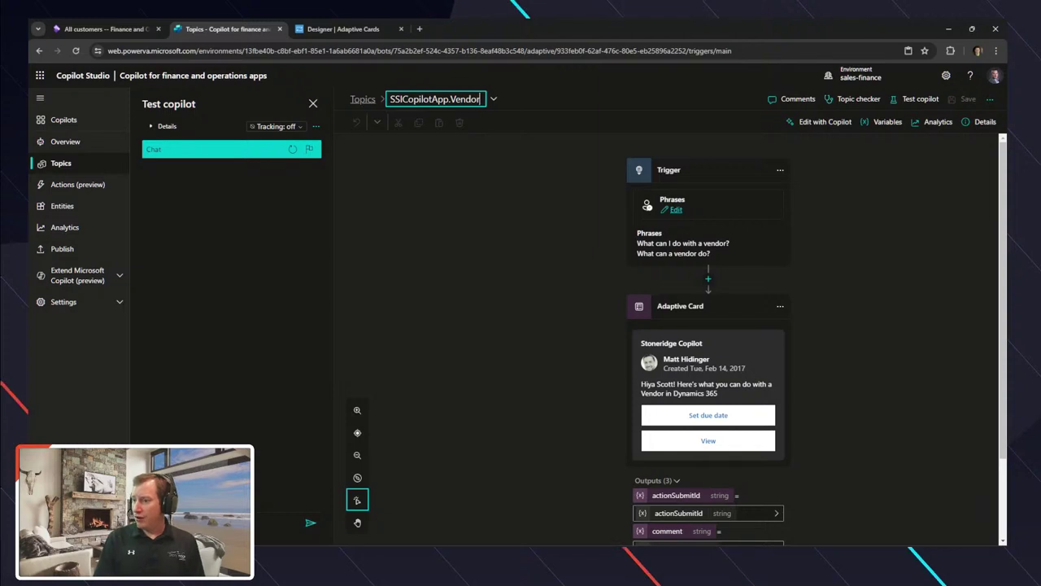
pyautogui.write('WCID')
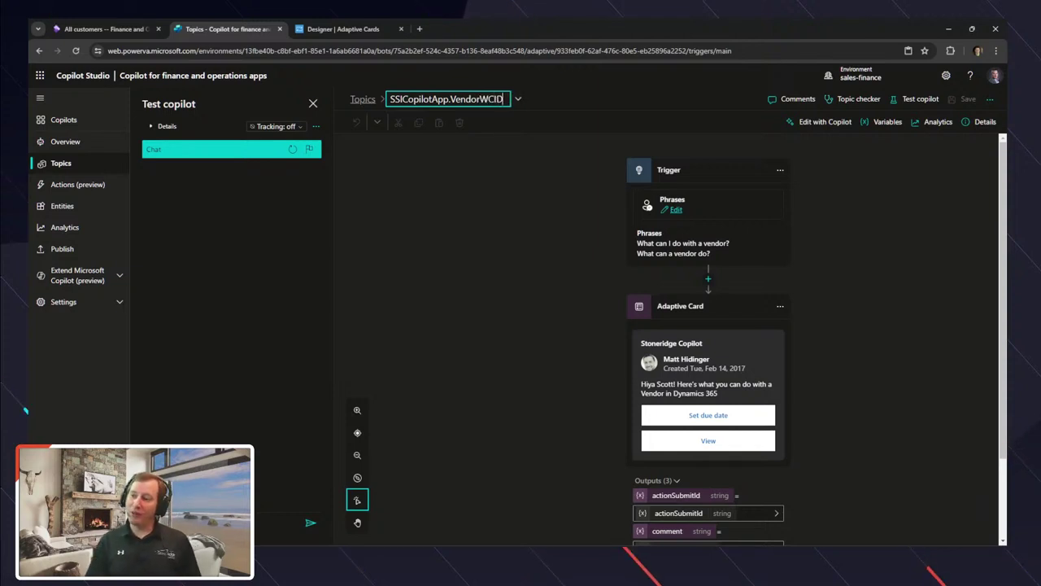
pyautogui.hotkey('ctrl', 'a')
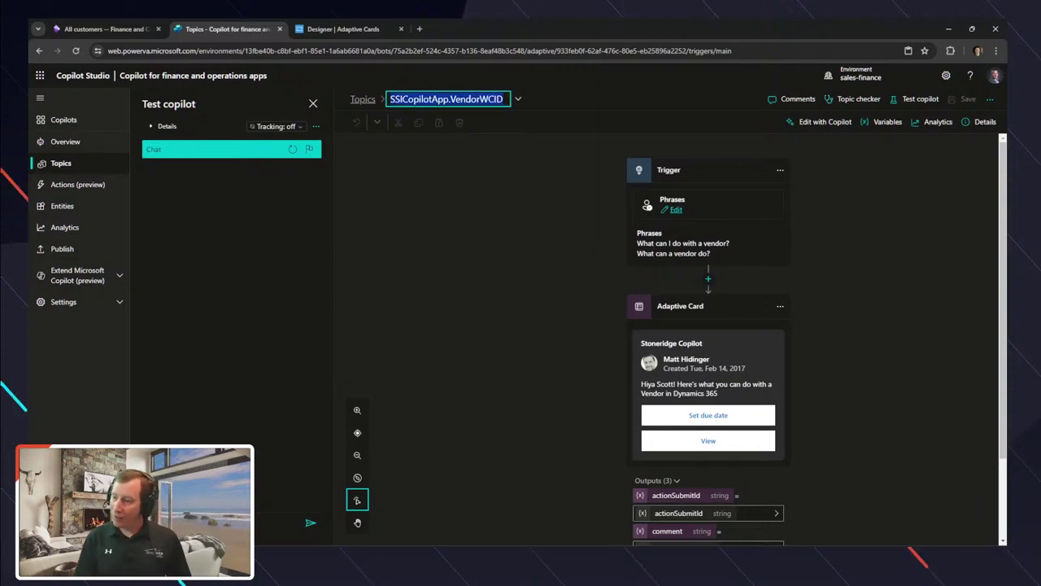
pyautogui.press('Return')
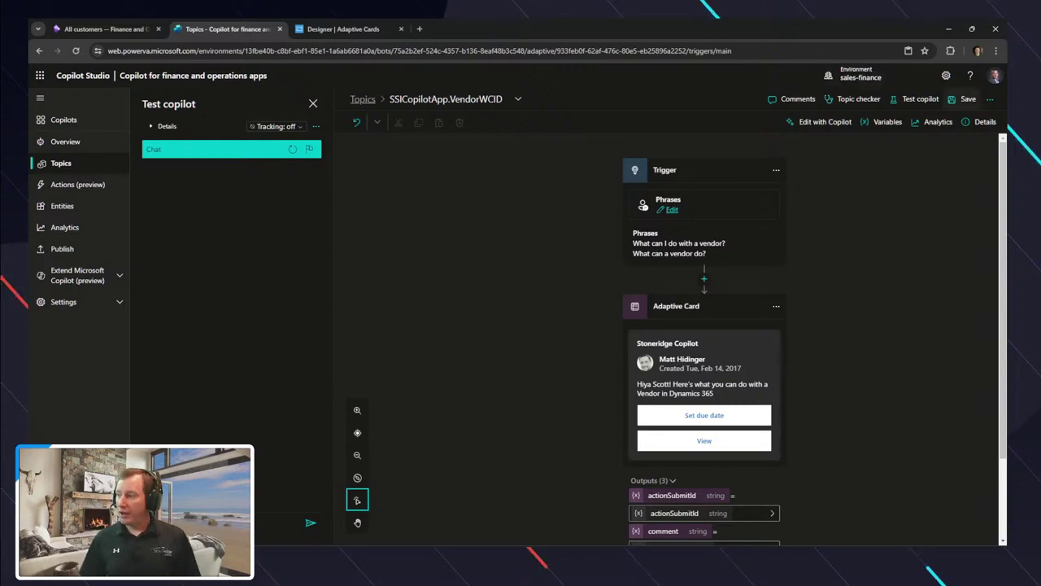
pyautogui.hotkey('ctrl', 's')
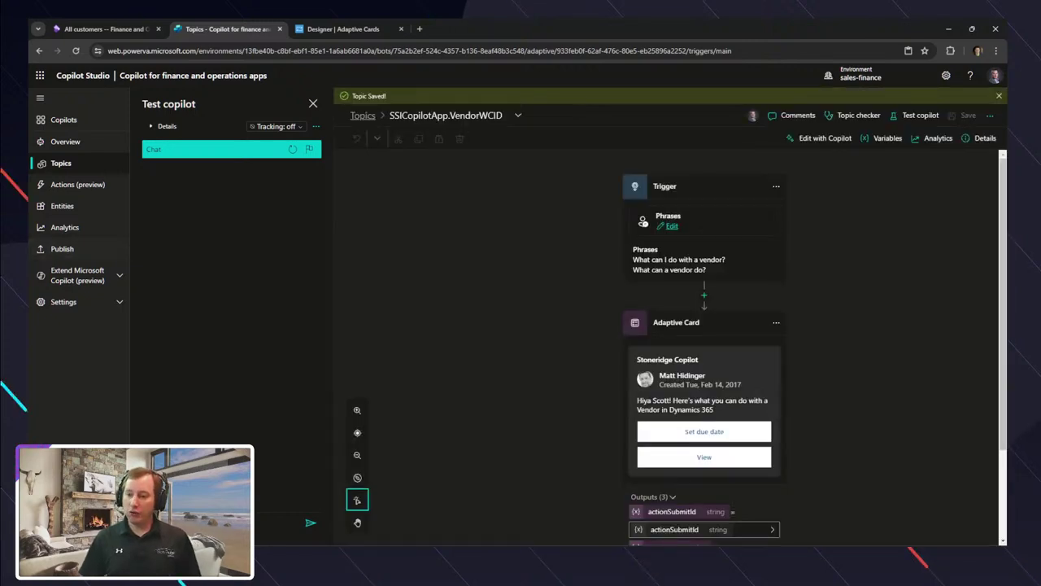
# Publish the copilot's latest content
pyautogui.click(62, 248)
pyautogui.click(382, 202)
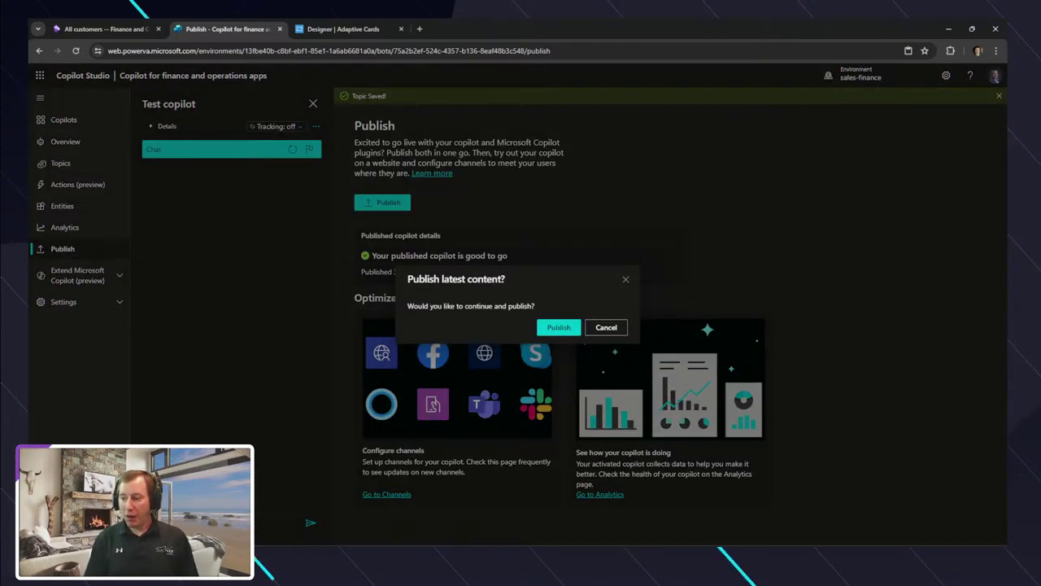
pyautogui.click(559, 327)
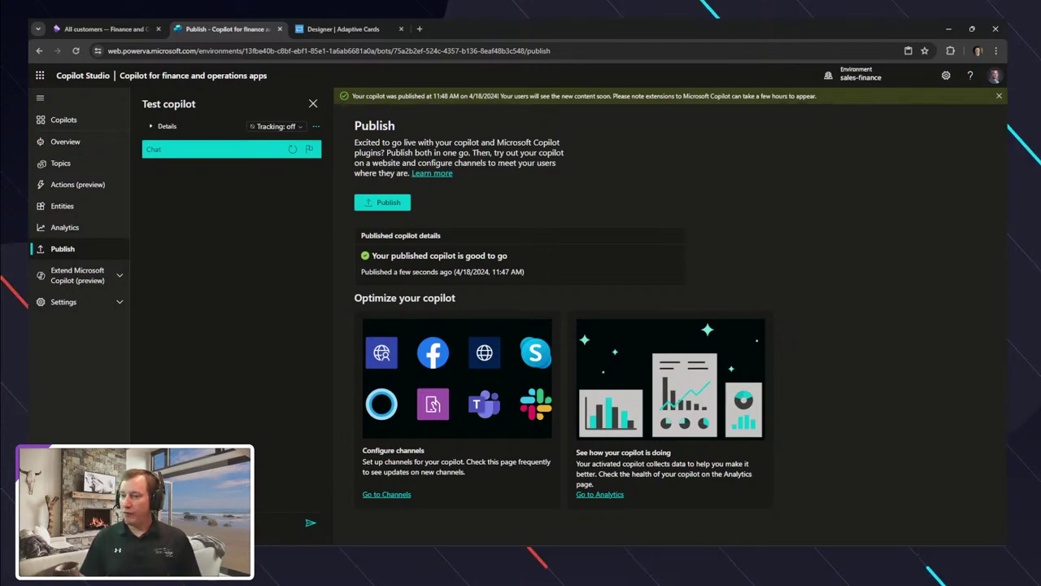
# Switch to Finance and Operations and reload the All customers page to start a fresh Copilot session
pyautogui.hotkey('ctrl', '1')
pyautogui.hotkey('ctrl', 'l')
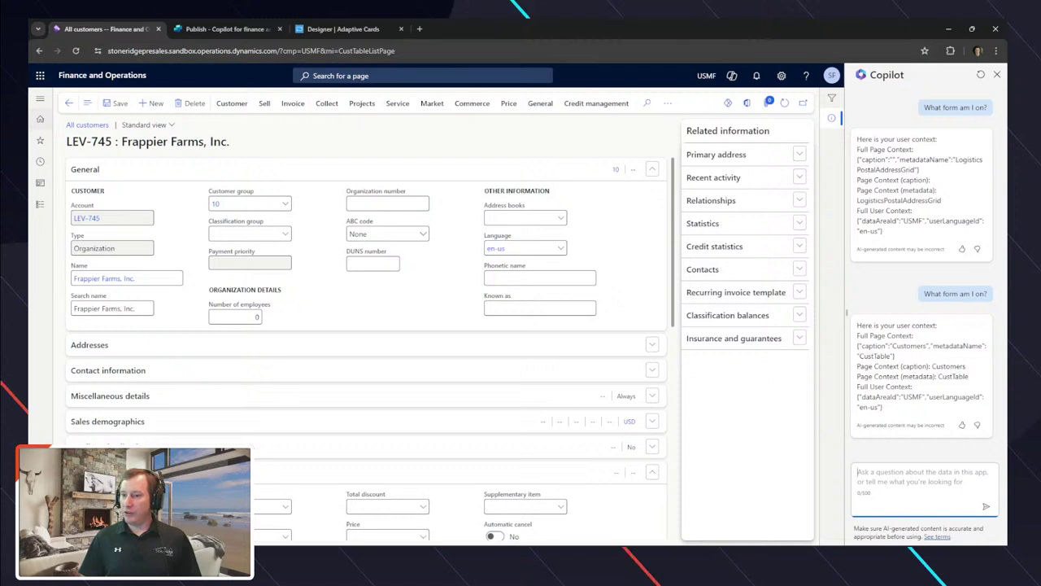
pyautogui.press('Return')
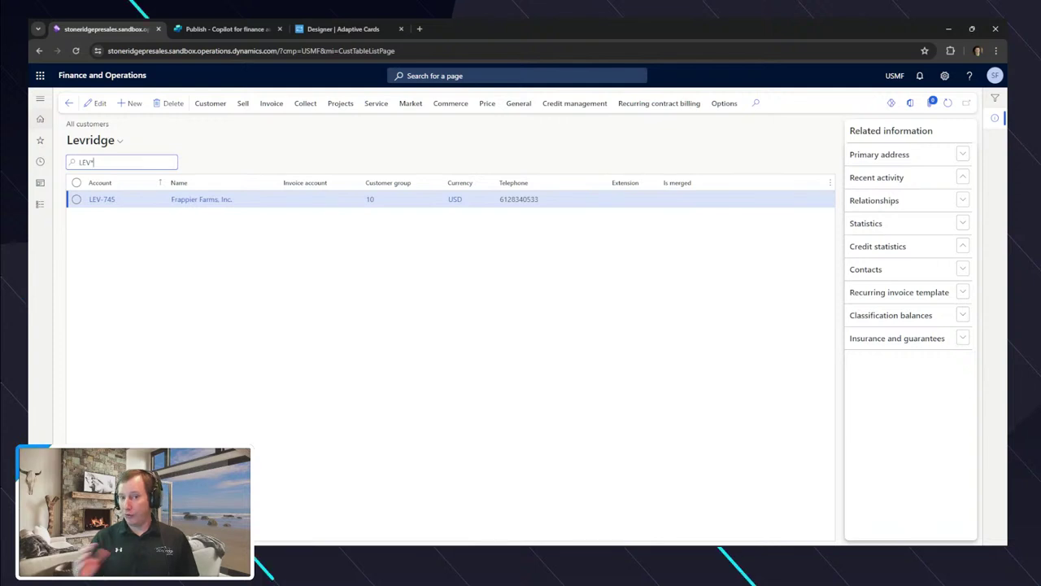
pyautogui.click(894, 75)
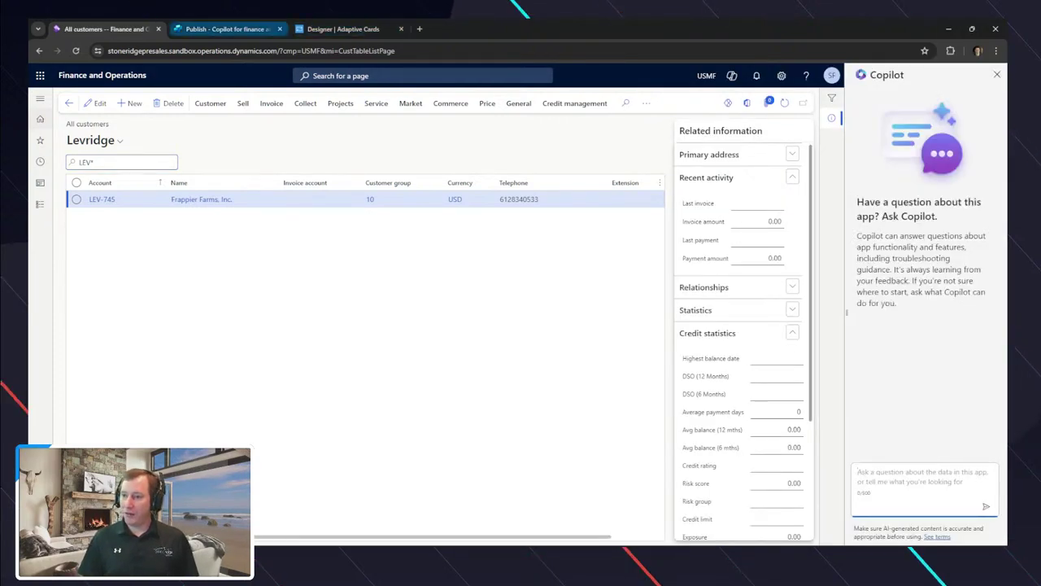
# Switch to Copilot Studio and open the SSICopilotApp.VendorWCID topic to check its trigger phrases
pyautogui.click(224, 28)
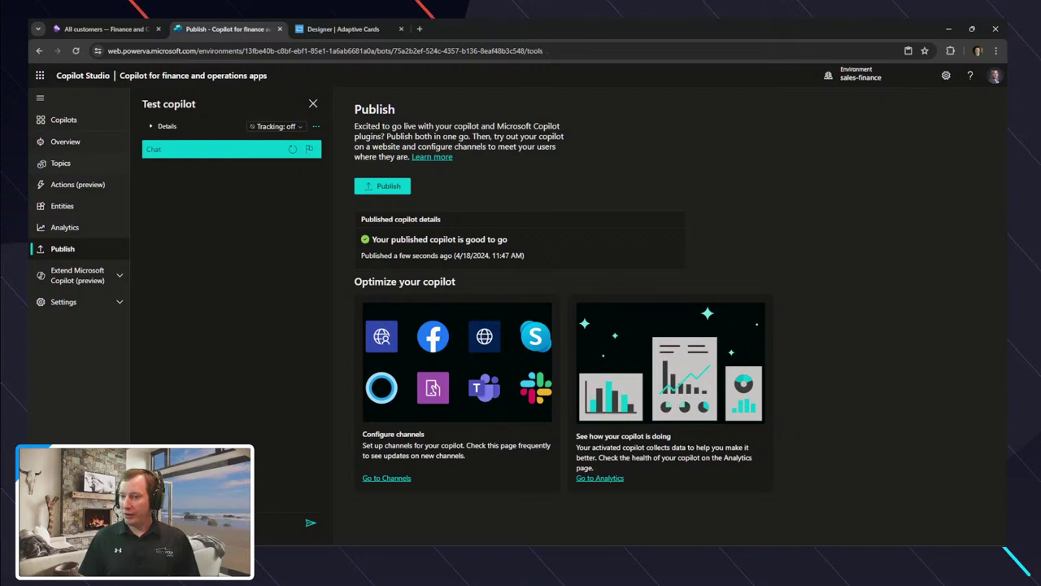
pyautogui.click(60, 162)
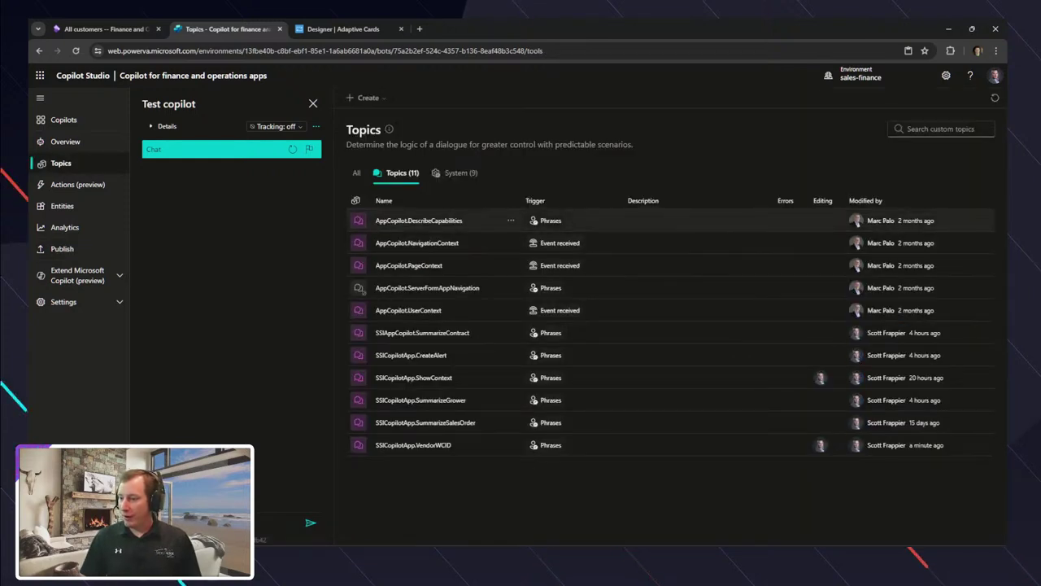
pyautogui.click(413, 445)
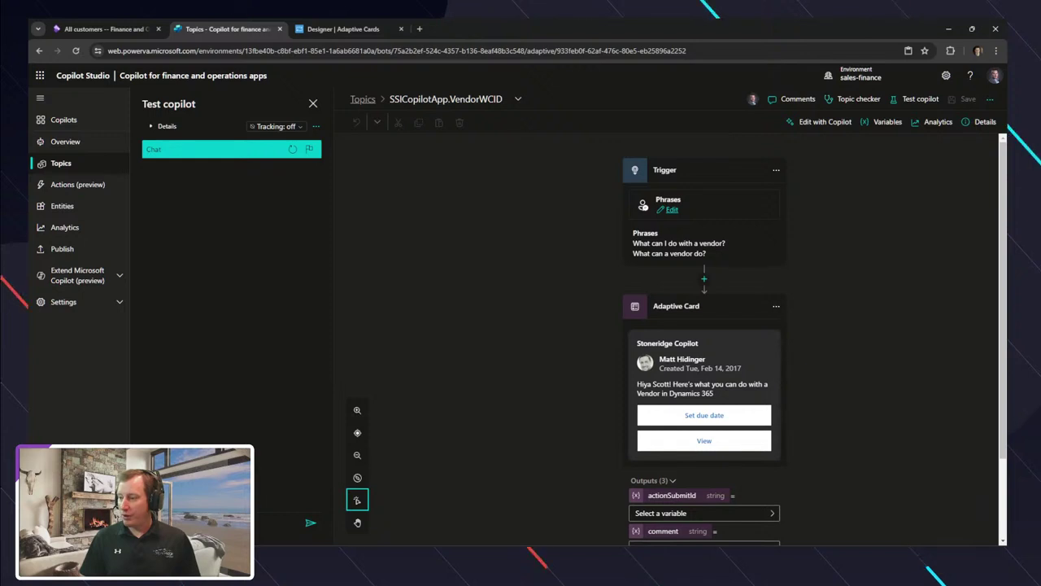
# Switch to Finance and Operations and ask Copilot "What can I do with a vendor?"
pyautogui.click(105, 28)
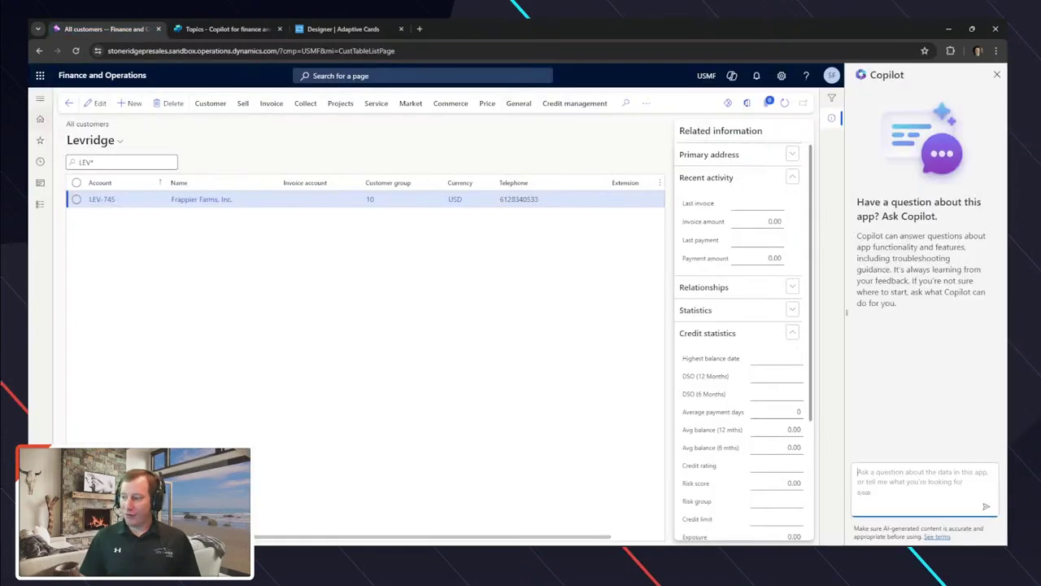
pyautogui.write('Wha')
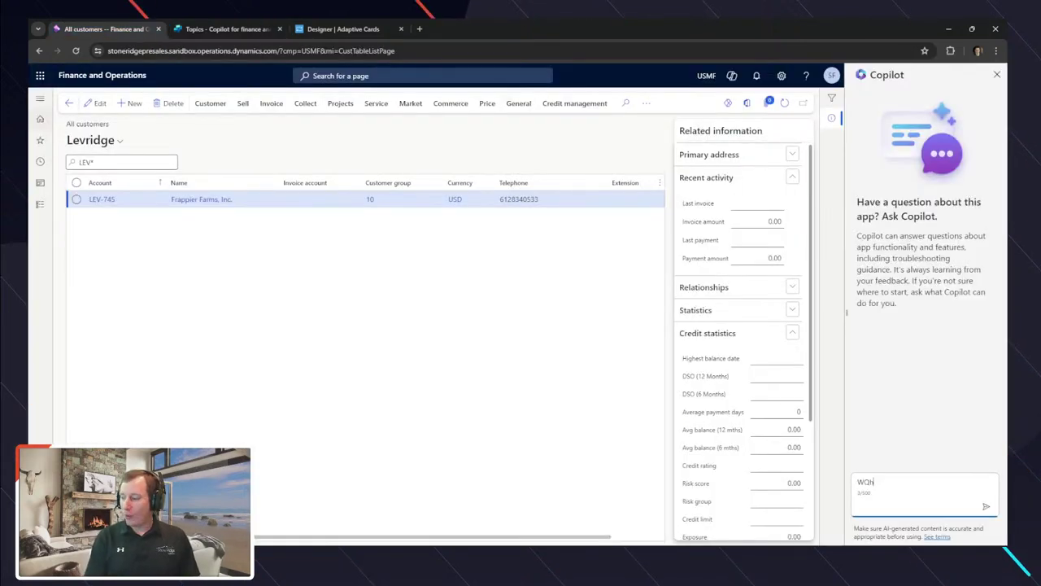
pyautogui.write('hat can ')
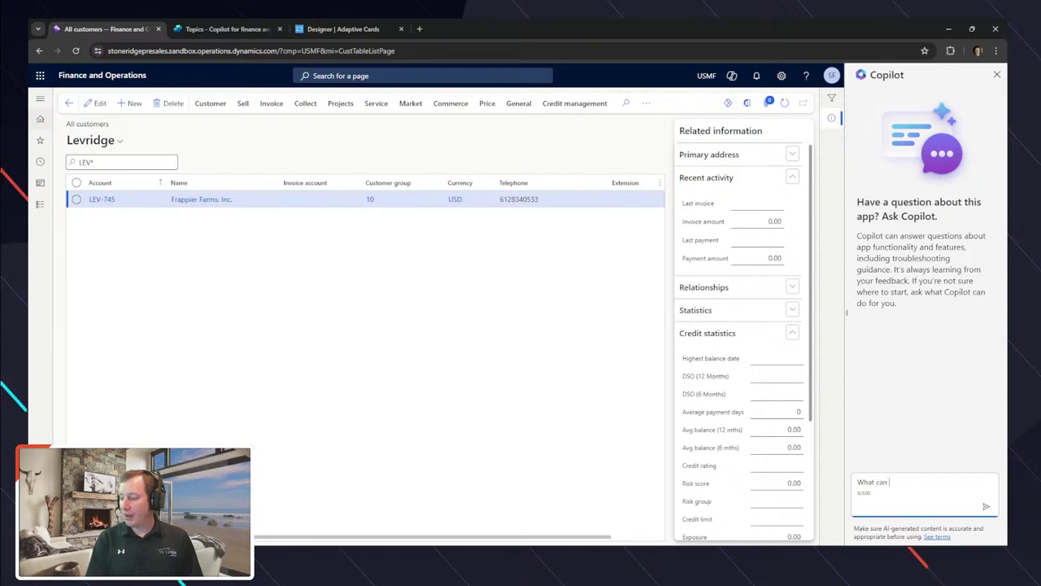
pyautogui.write('I do with a vendor?')
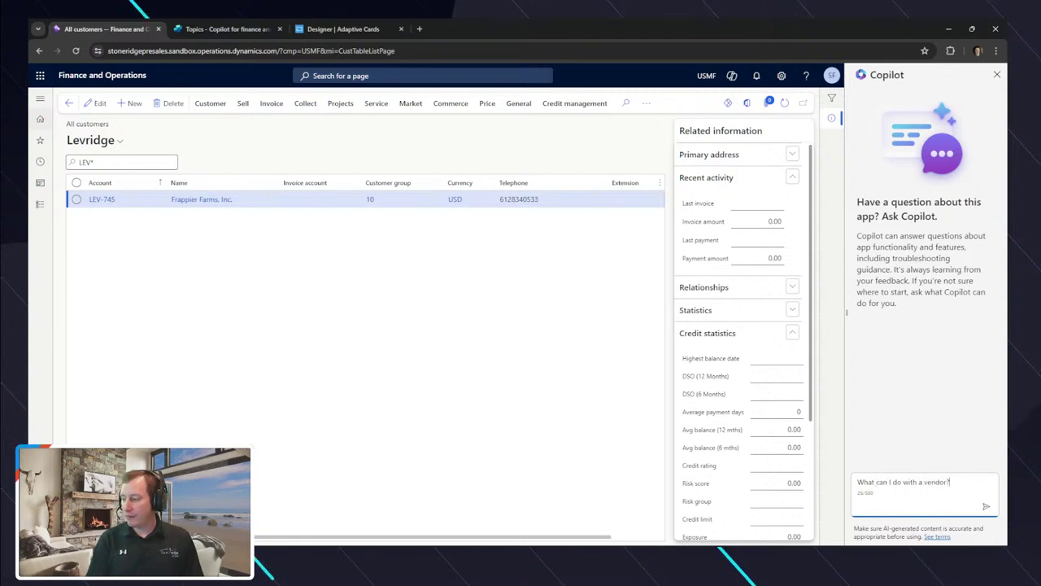
pyautogui.press('Return')
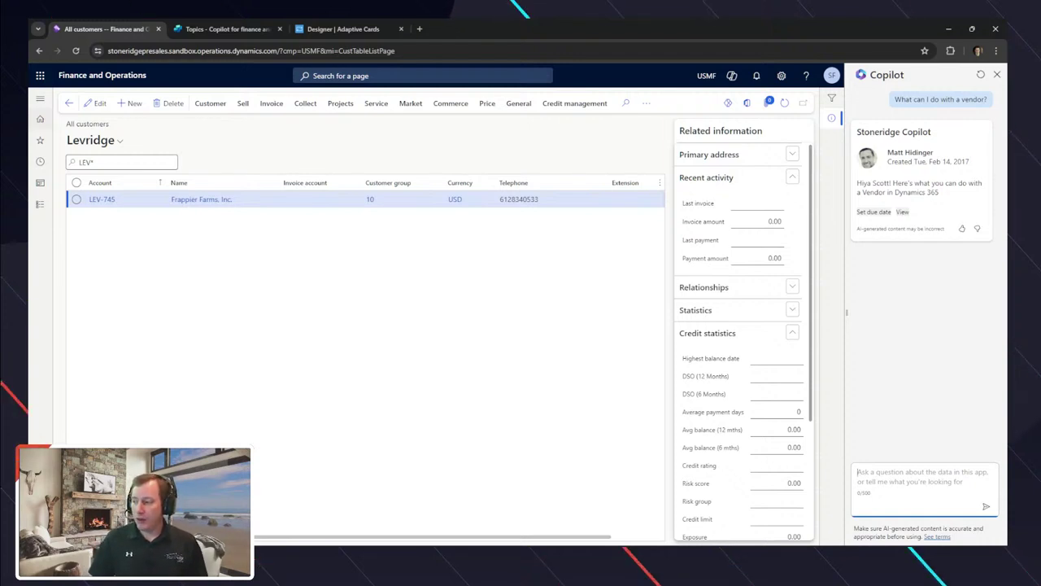
# Try the response card's Set due date action and make the Copilot pane slightly wider
pyautogui.click(873, 211)
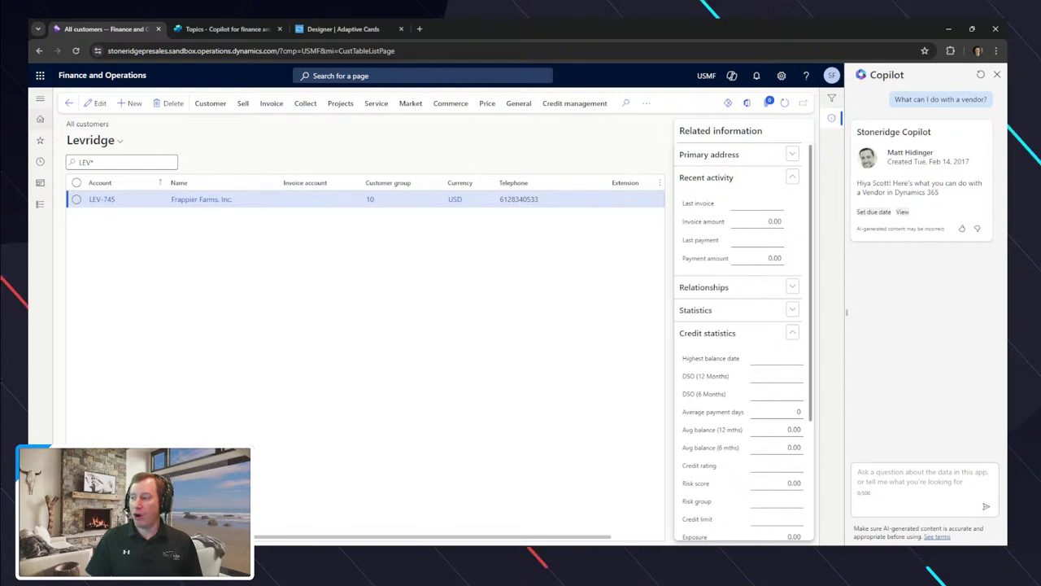
pyautogui.moveTo(846, 311); pyautogui.dragTo(707, 312)
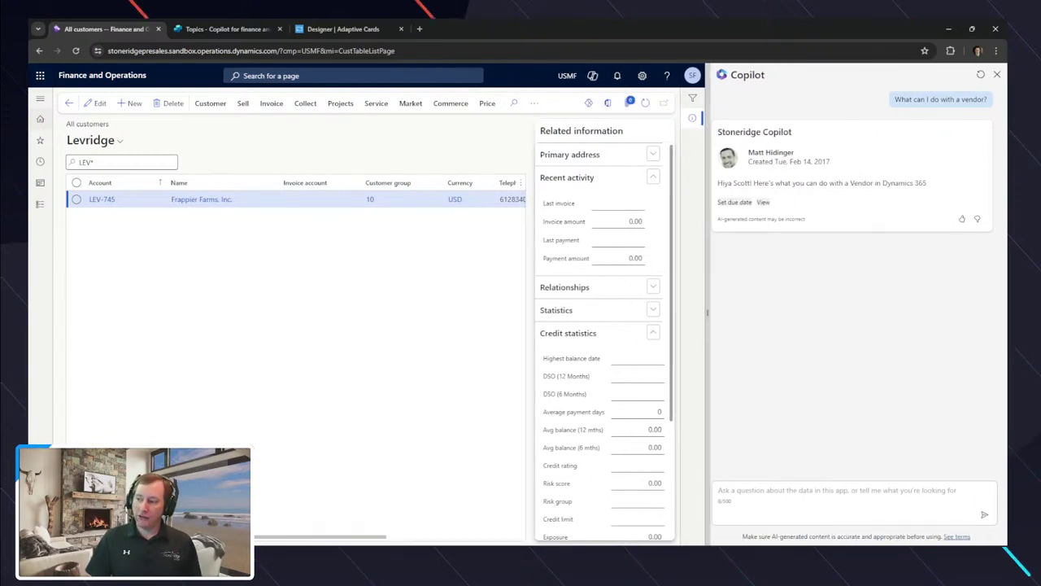
pyautogui.moveTo(707, 312); pyautogui.dragTo(807, 312)
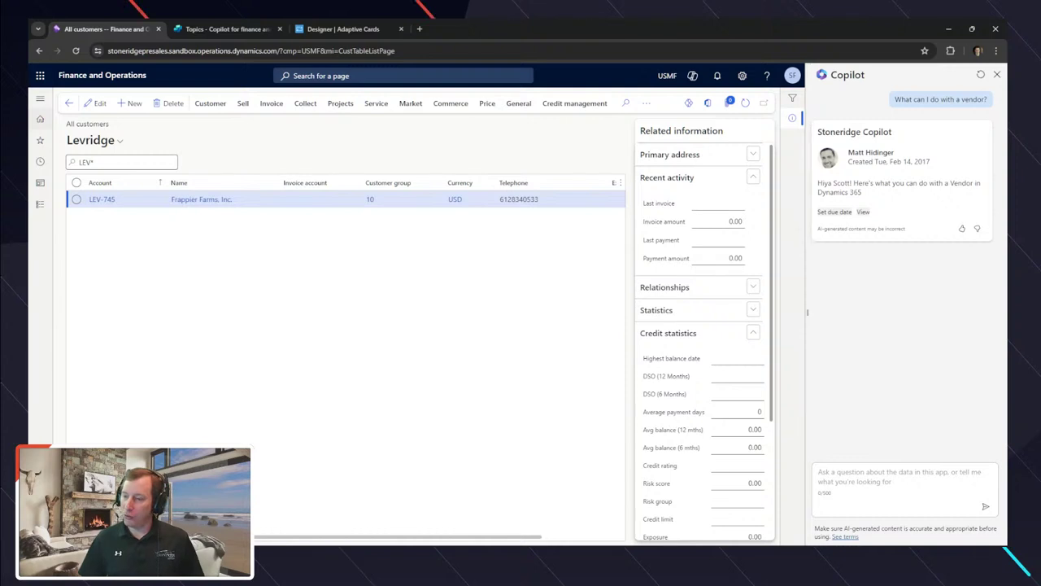
# Return to Finance and Operations and open an invoiced Forest Wholesales order from the sales order list
pyautogui.click(221, 28)
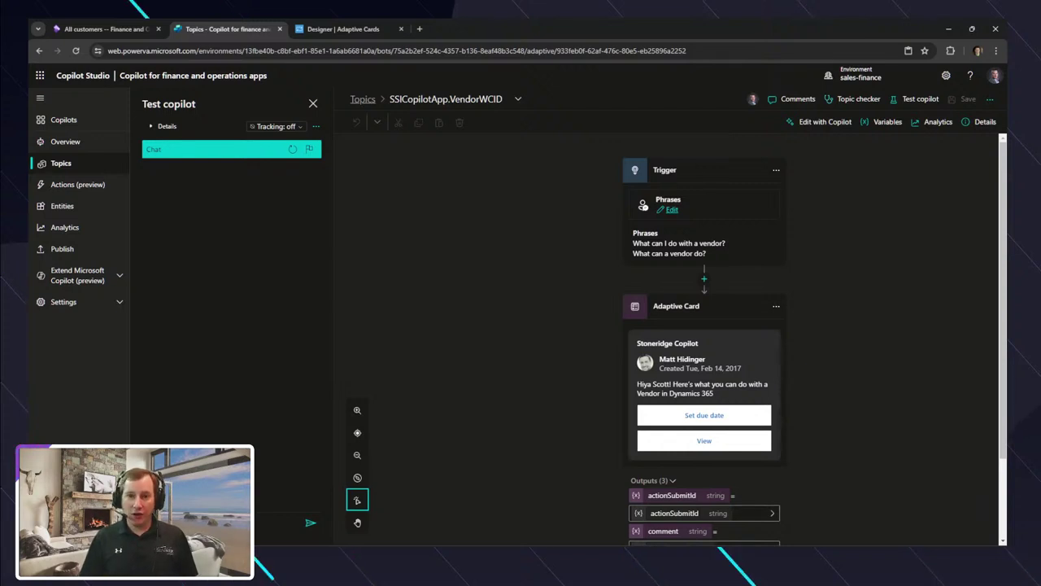
pyautogui.hotkey('ctrl', '1')
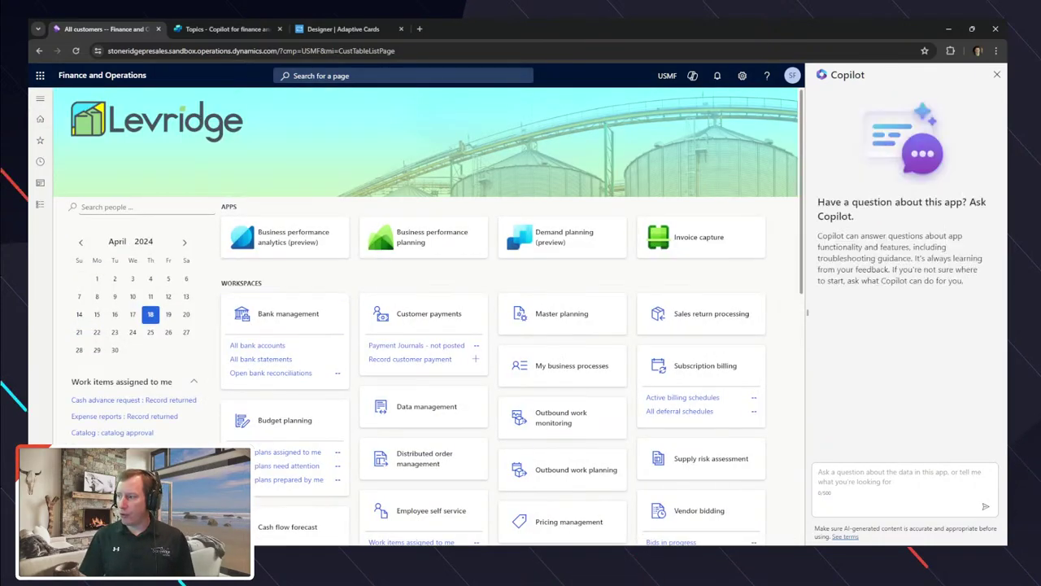
pyautogui.scroll(-3, 380, 221)
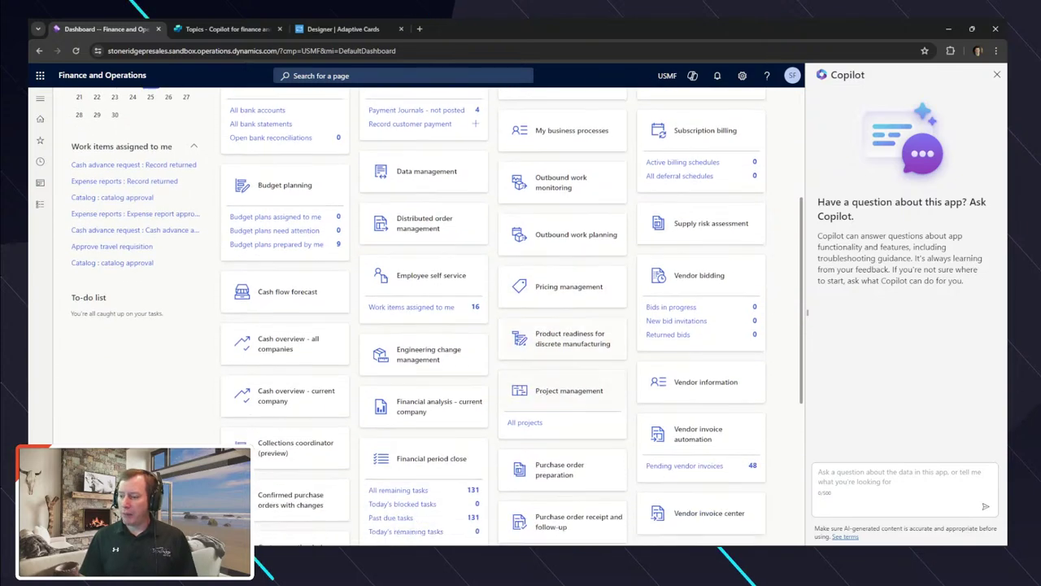
pyautogui.scroll(-3, 521, 455)
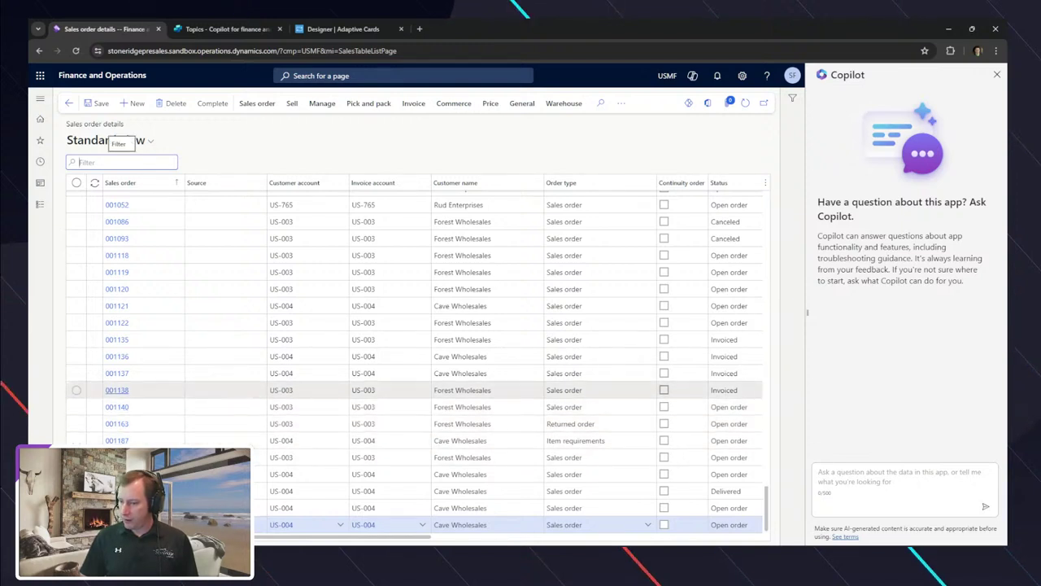
pyautogui.click(134, 391)
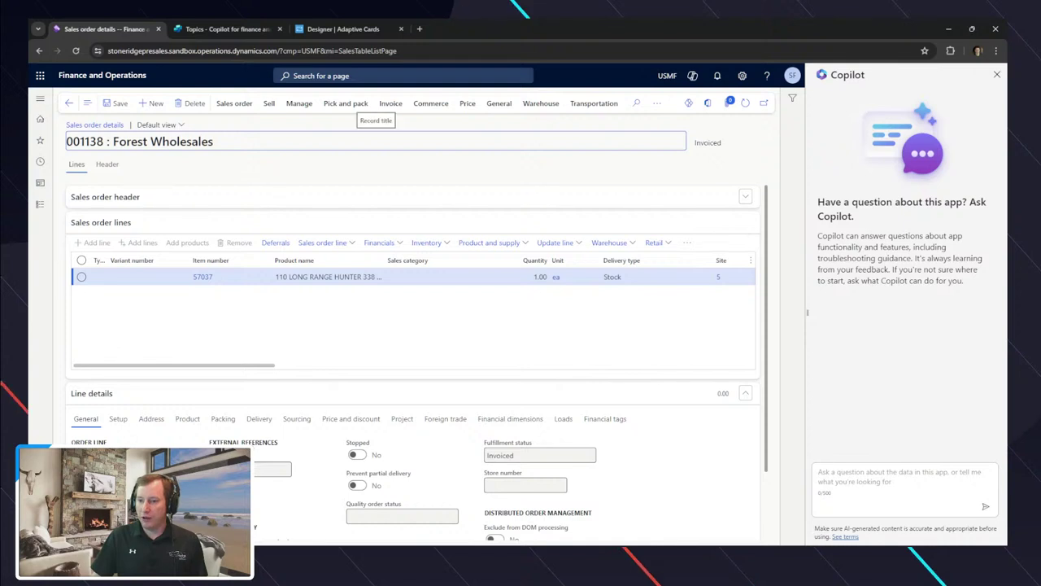
# Ask Copilot "Summarize this sales order" and answer its follow-up question with the open order's sales order number
pyautogui.moveTo(104, 141); pyautogui.dragTo(66, 141)
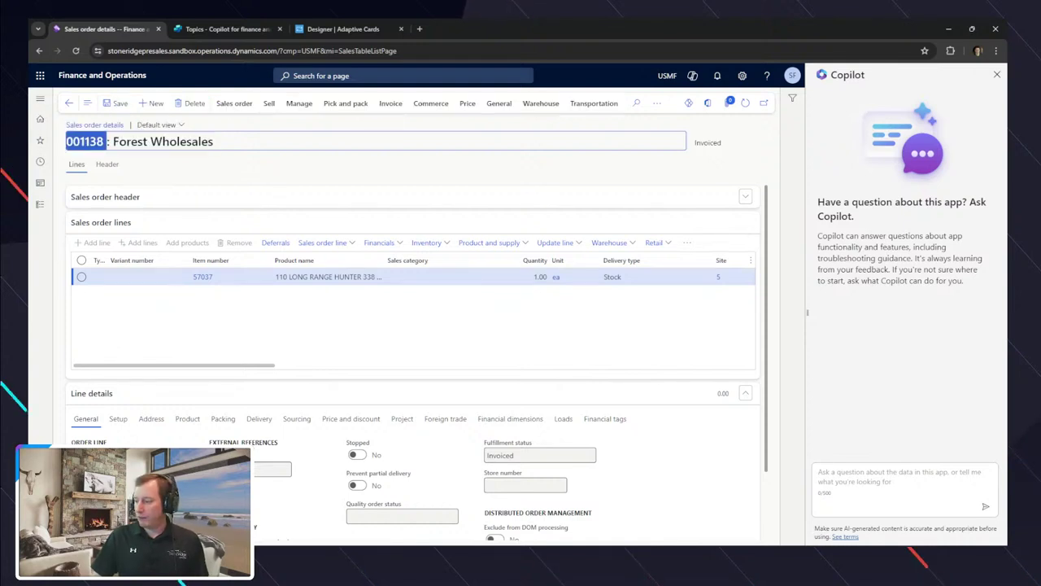
pyautogui.click(895, 480)
pyautogui.write('Su')
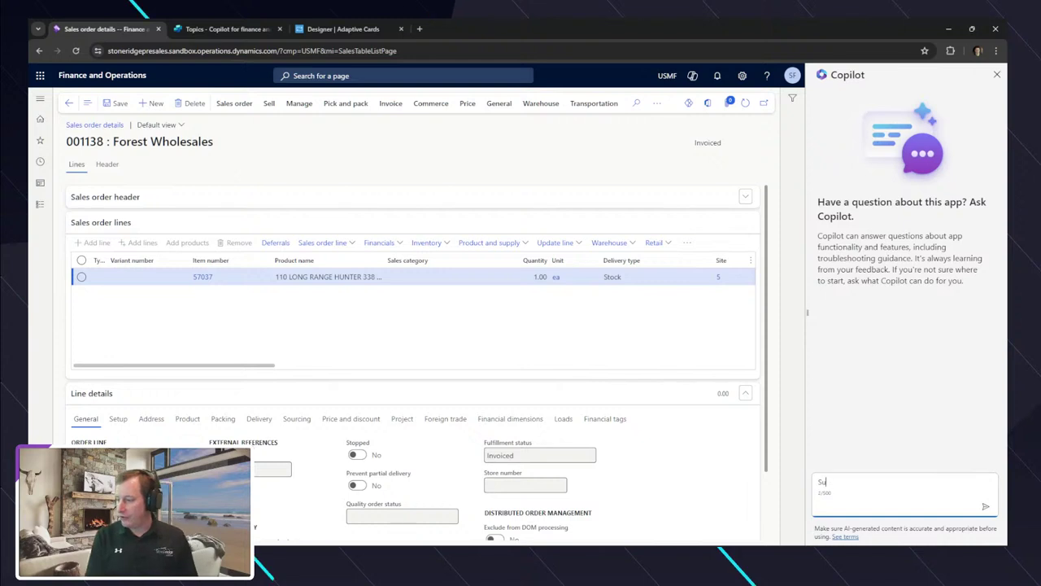
pyautogui.write('mmarize this sales order')
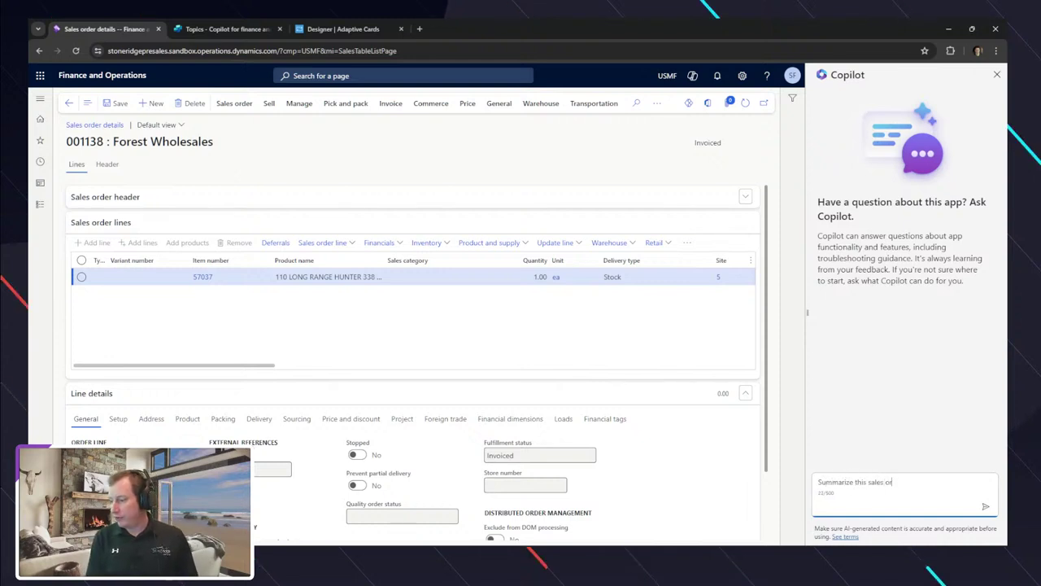
pyautogui.press('Return')
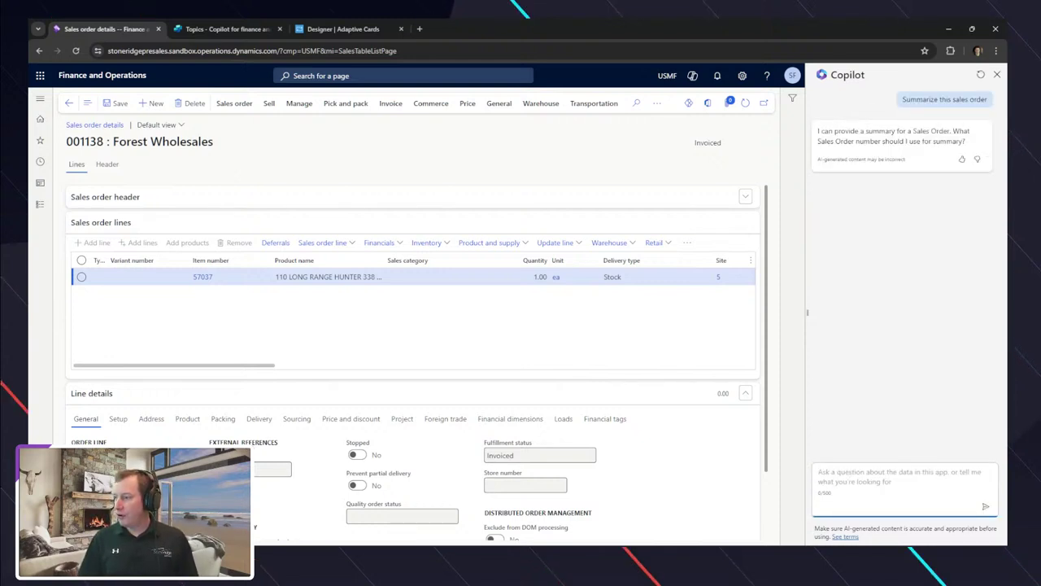
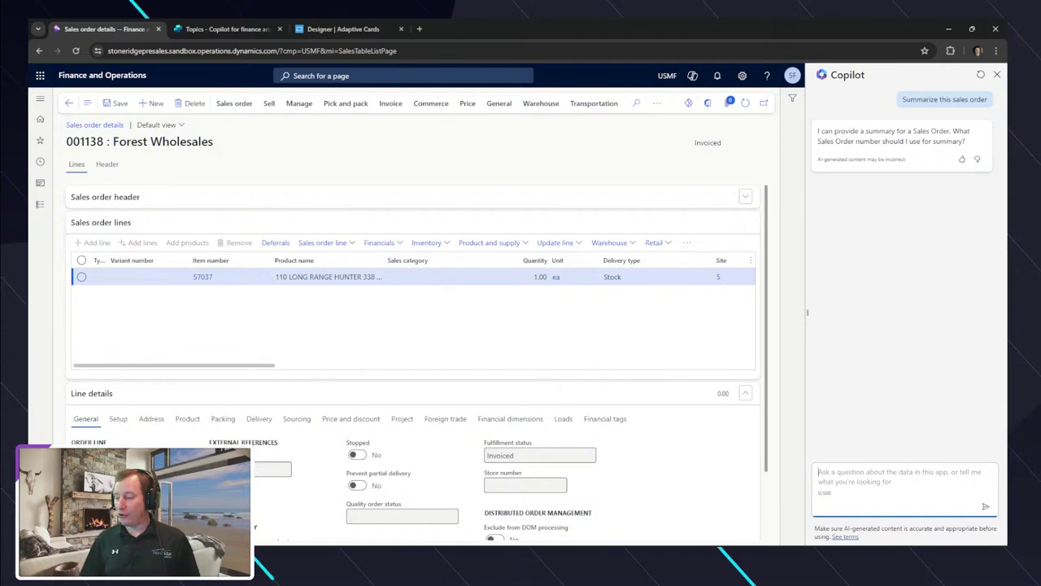
pyautogui.write('001138')
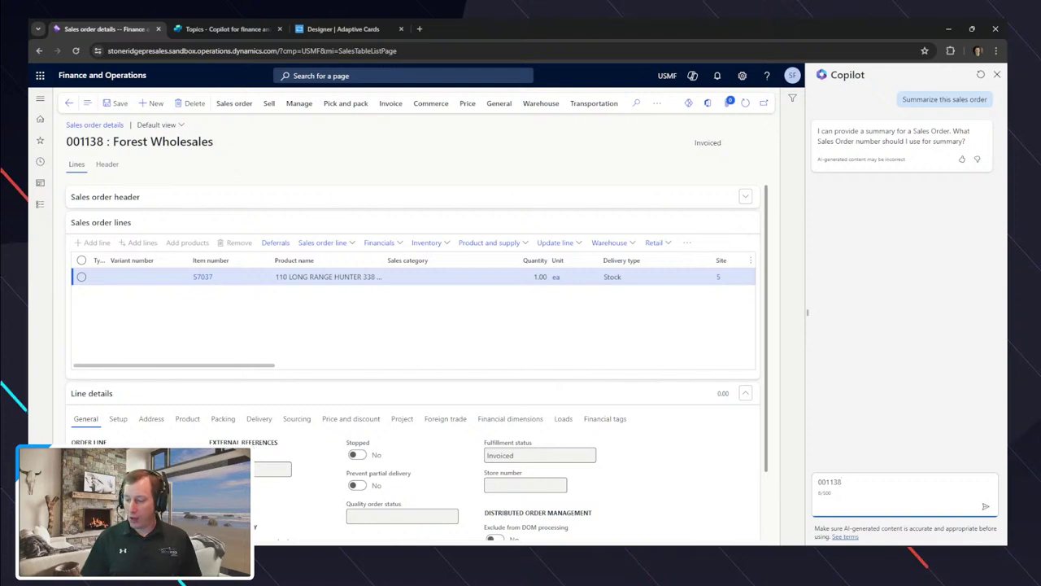
pyautogui.press('Return')
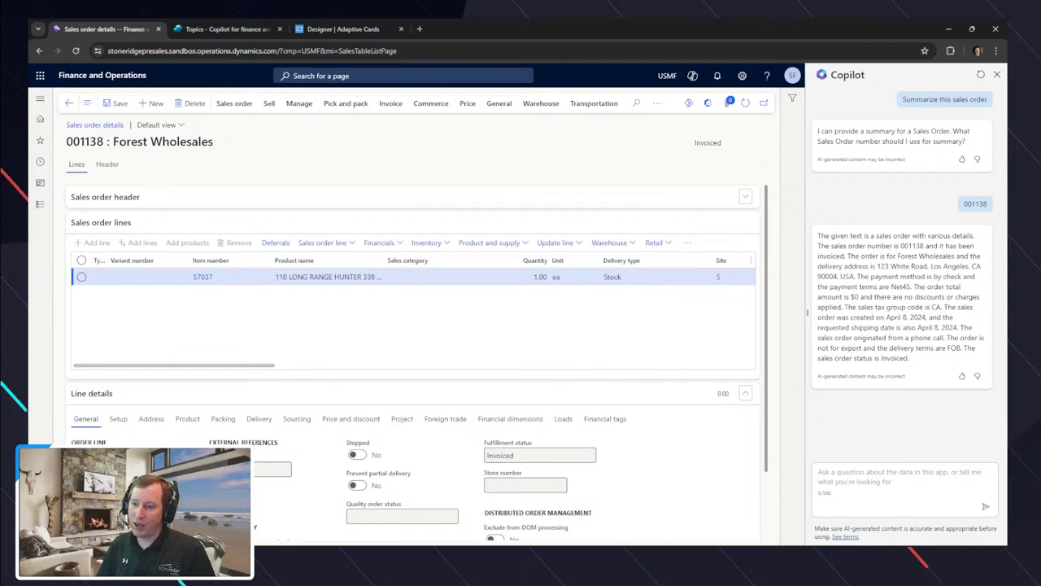
# Open the sales order's header view and compare its delivery, price and discount details with Copilot's summary
pyautogui.click(107, 163)
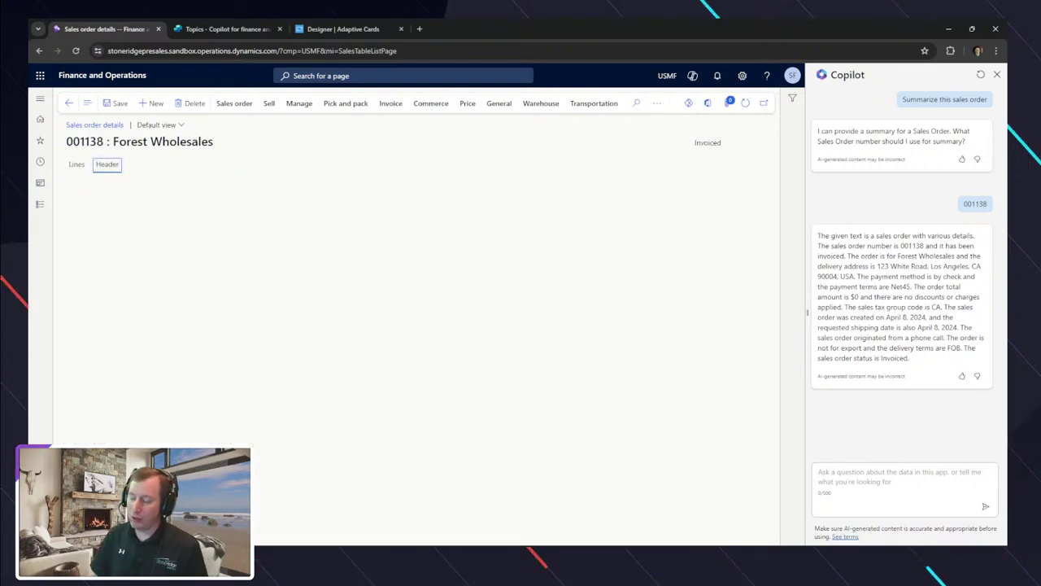
pyautogui.scroll(-5, 413, 358)
pyautogui.scroll(-10, 413, 358)
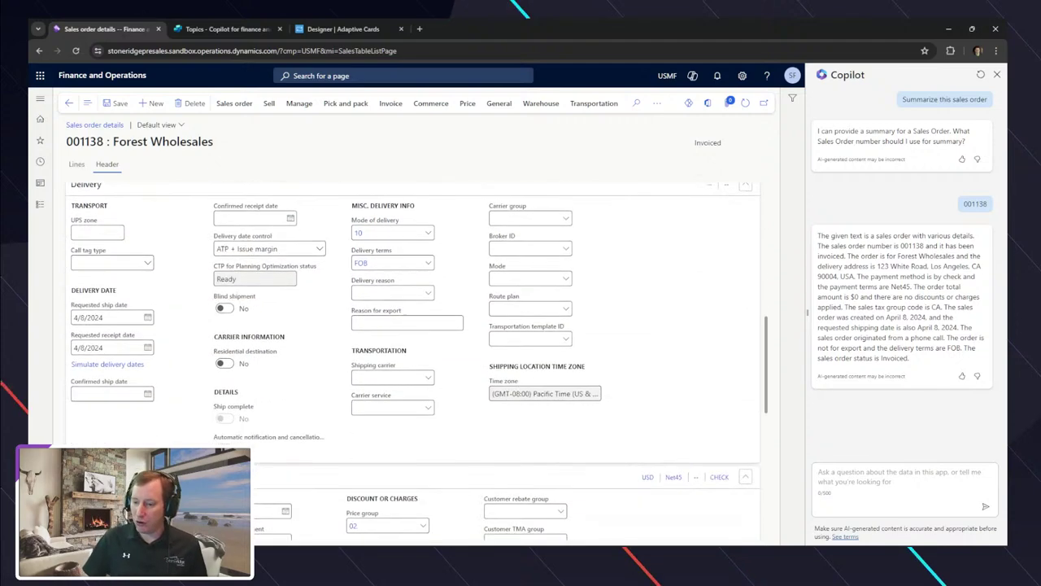
pyautogui.scroll(1, 414, 358)
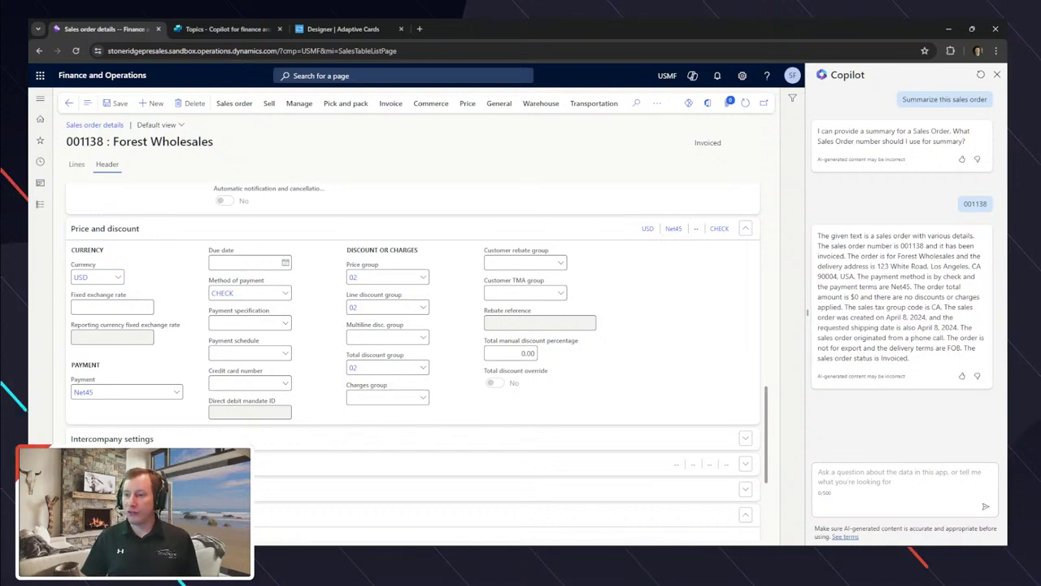
# Switch to Copilot Studio, open the SSICopilotApp.SummarizeSalesOrder topic and review its trigger, question and action nodes
pyautogui.click(224, 29)
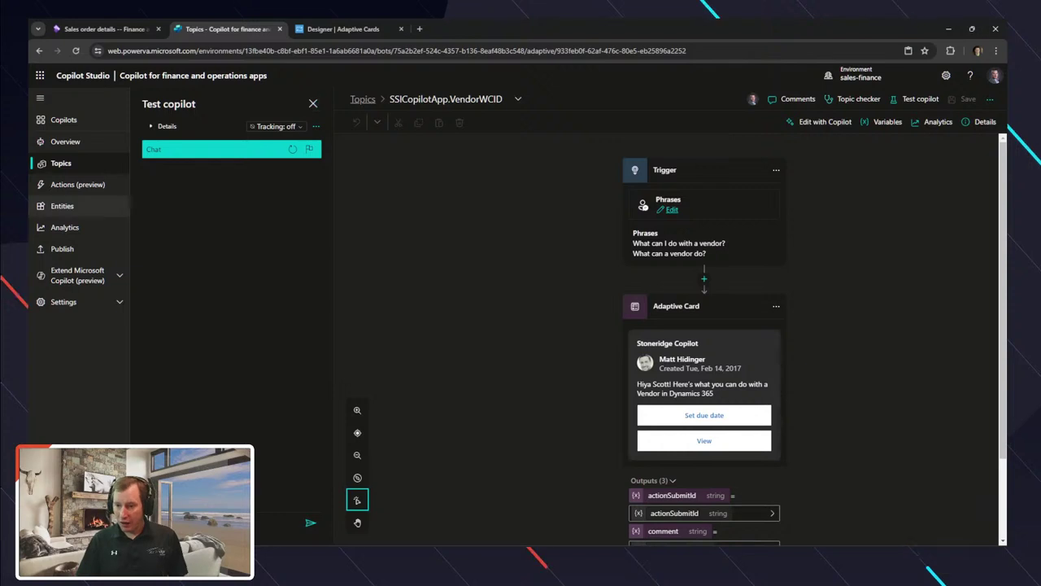
pyautogui.click(61, 162)
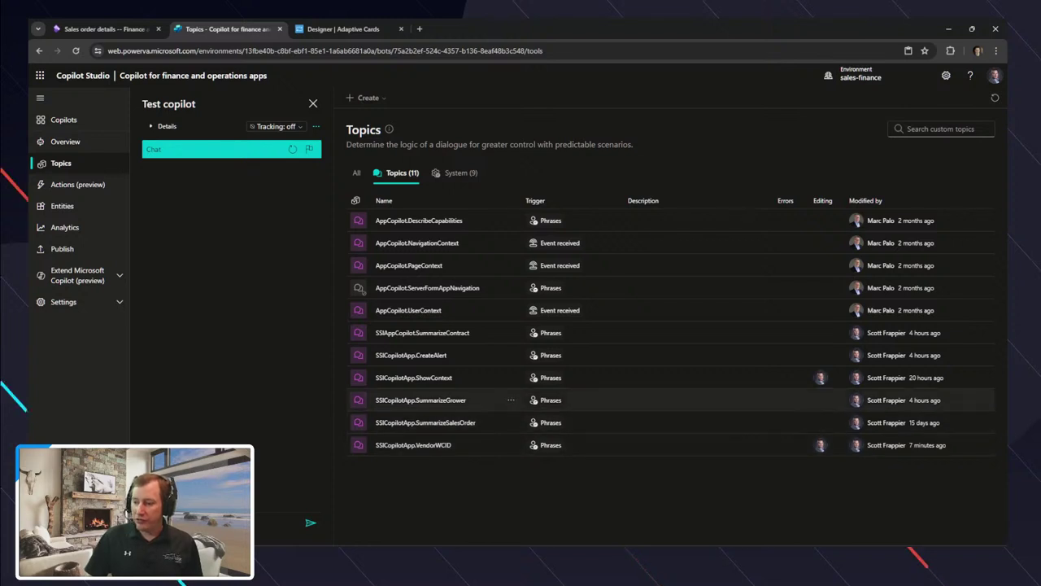
pyautogui.moveTo(420, 399); pyautogui.dragTo(511, 332)
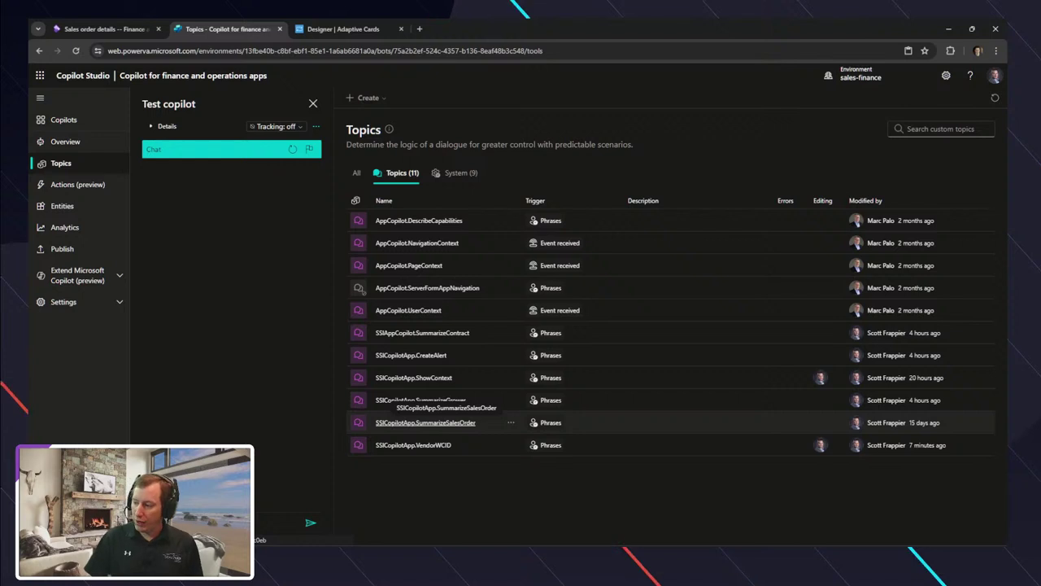
pyautogui.click(426, 422)
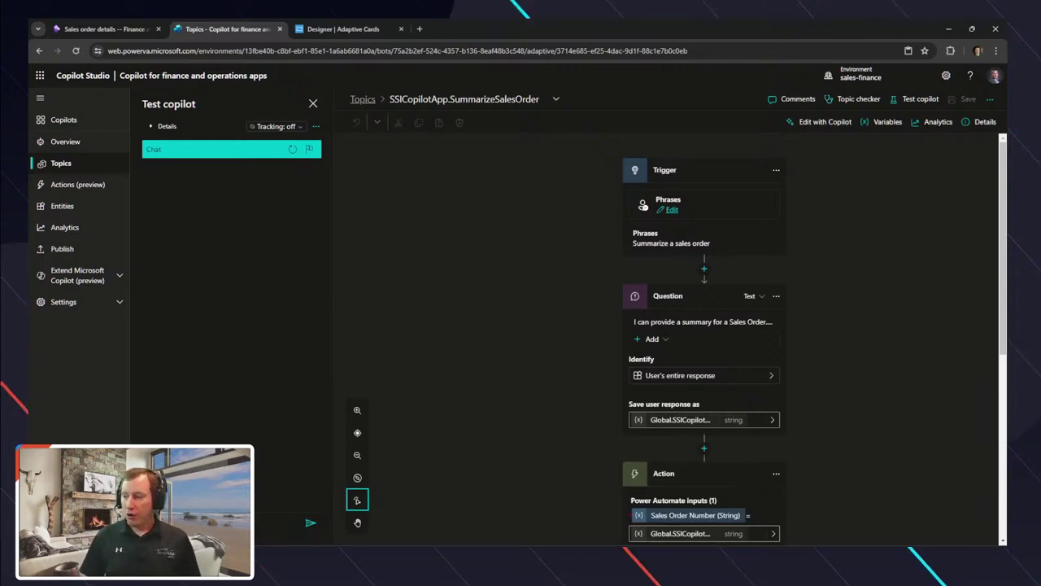
pyautogui.scroll(-1, 704, 342)
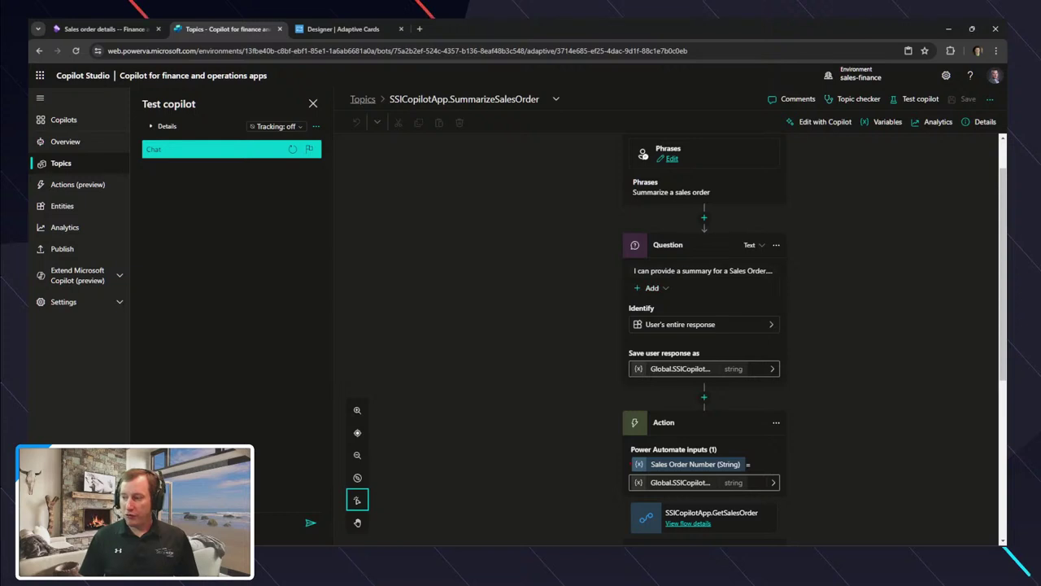
pyautogui.scroll(-2, 704, 326)
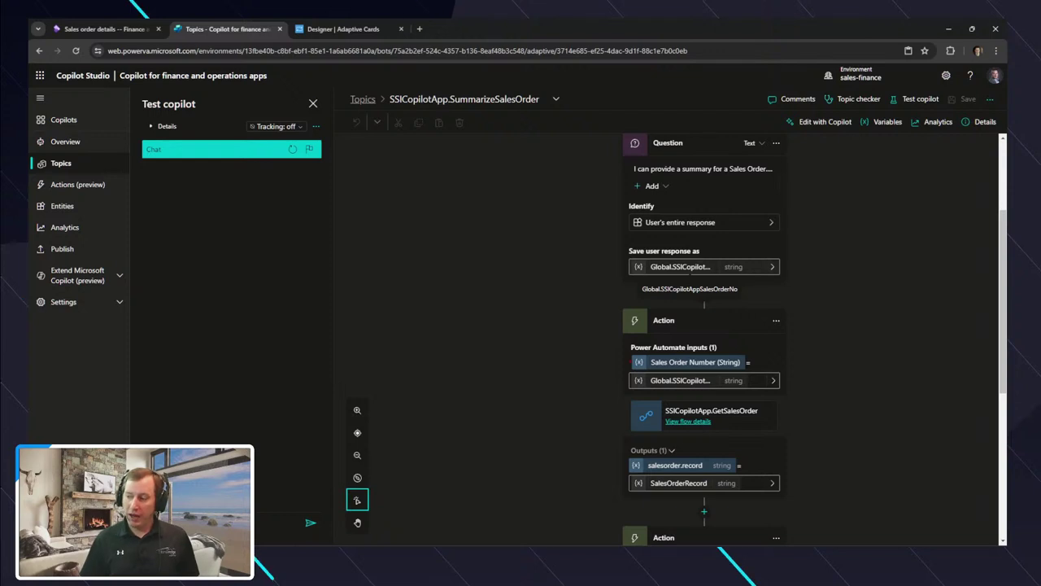
pyautogui.scroll(-1, 704, 325)
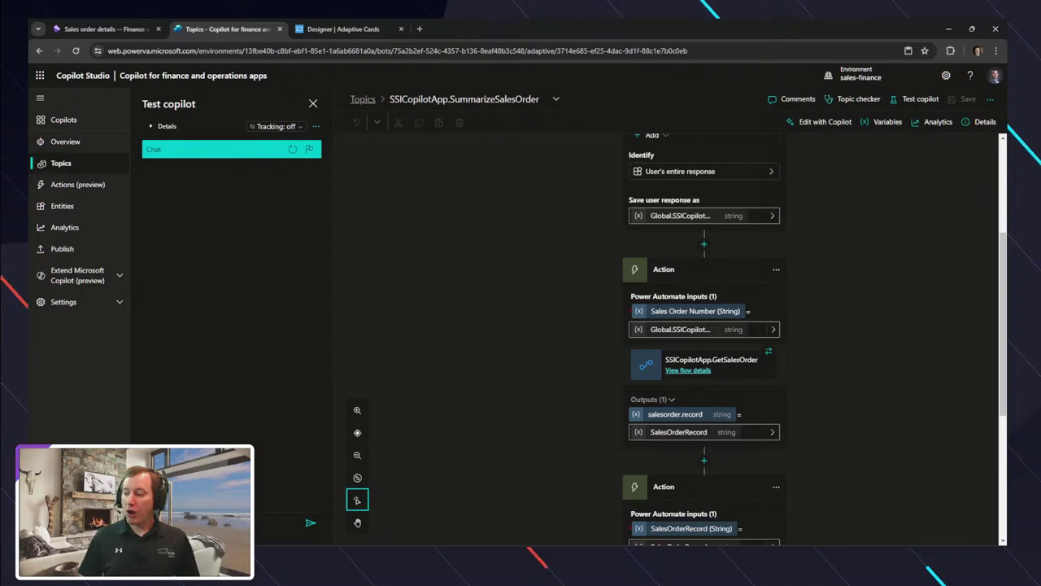
# Open the SSICopilotApp.GetSalesOrder flow in the Power Automate designer and inspect the table listing, Compose and return value actions
pyautogui.click(687, 370)
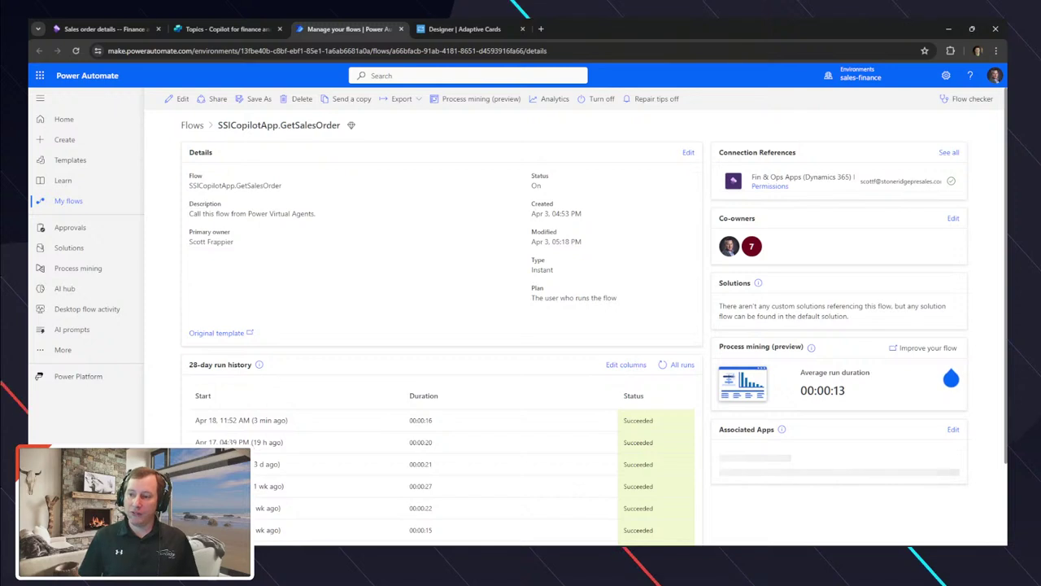
pyautogui.click(177, 99)
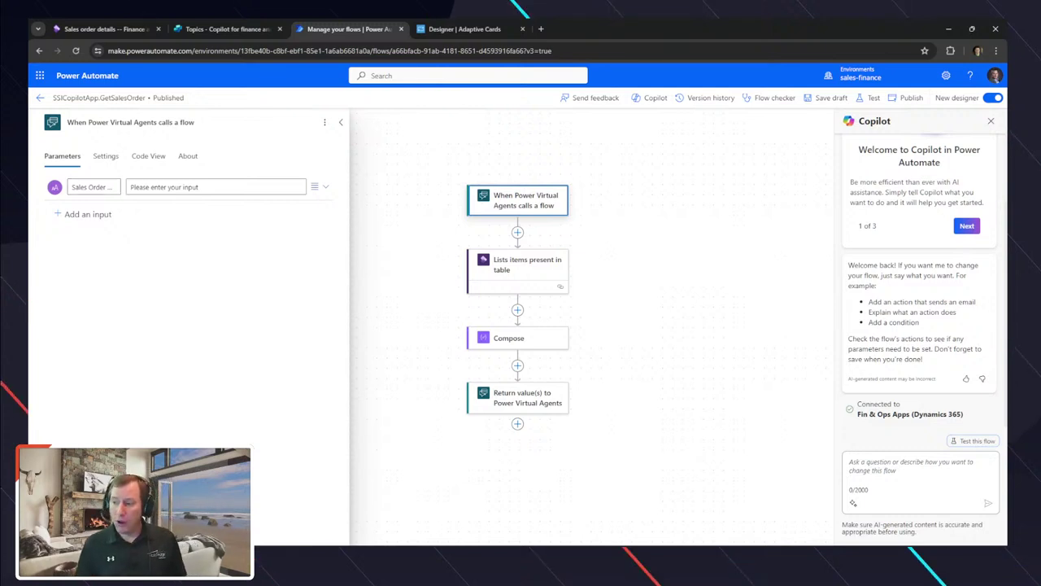
pyautogui.click(518, 268)
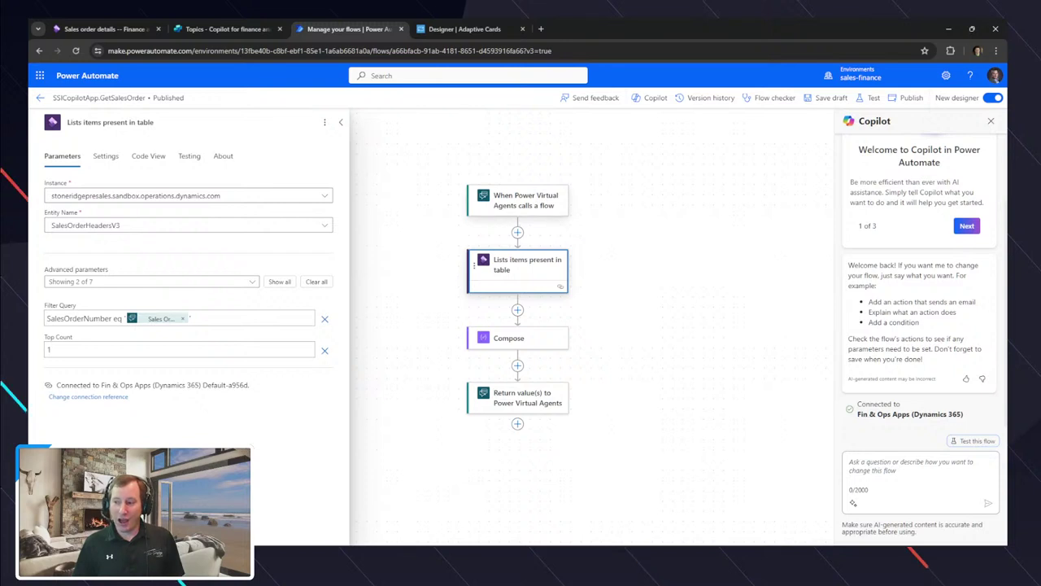
pyautogui.click(518, 338)
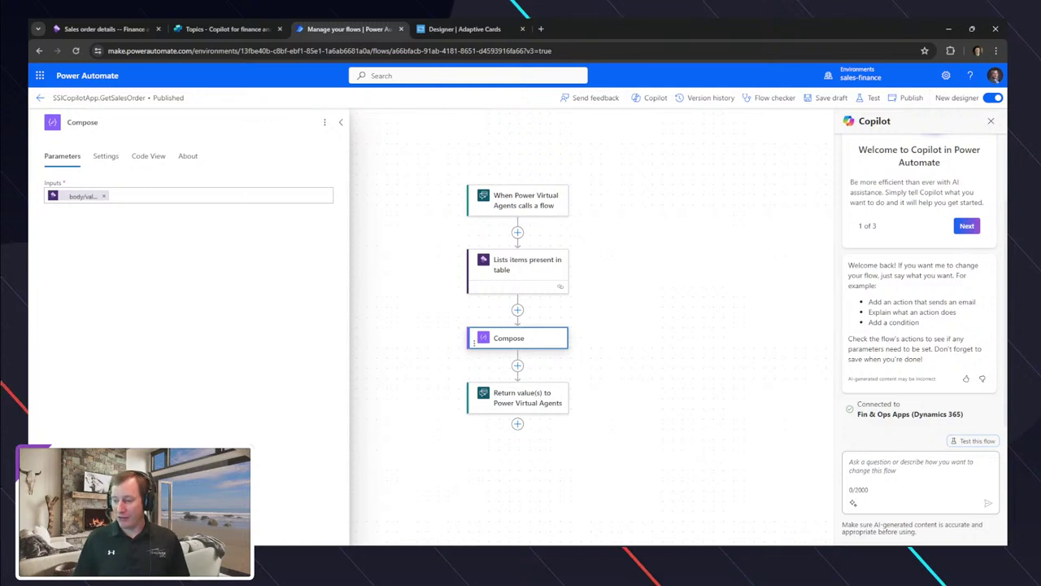
pyautogui.click(518, 397)
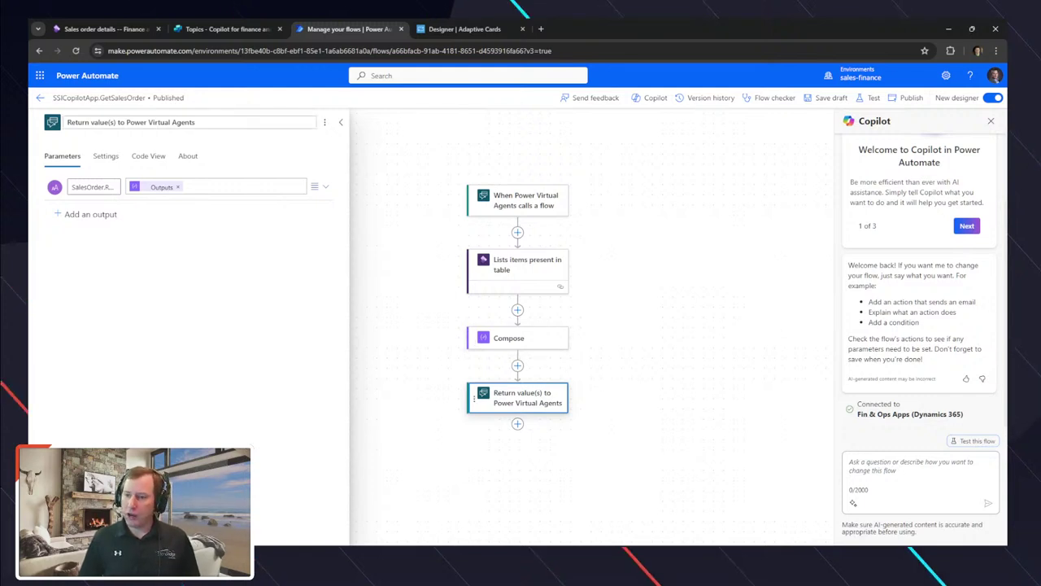
# Leave the flow designer, open the flow's most recent run and check the sales order number passed to the trigger
pyautogui.click(40, 98)
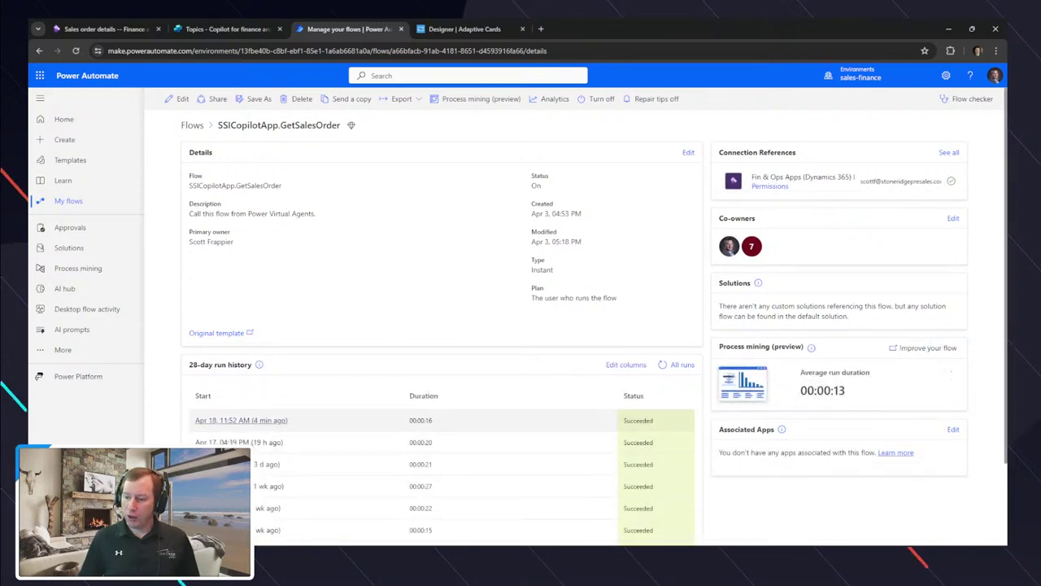
pyautogui.click(261, 419)
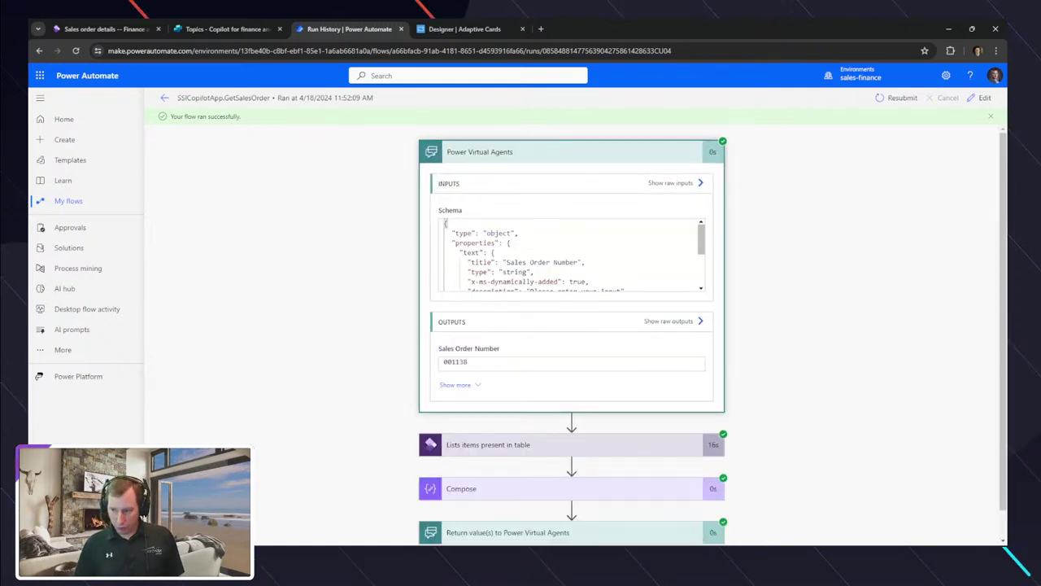
pyautogui.doubleClick(445, 362)
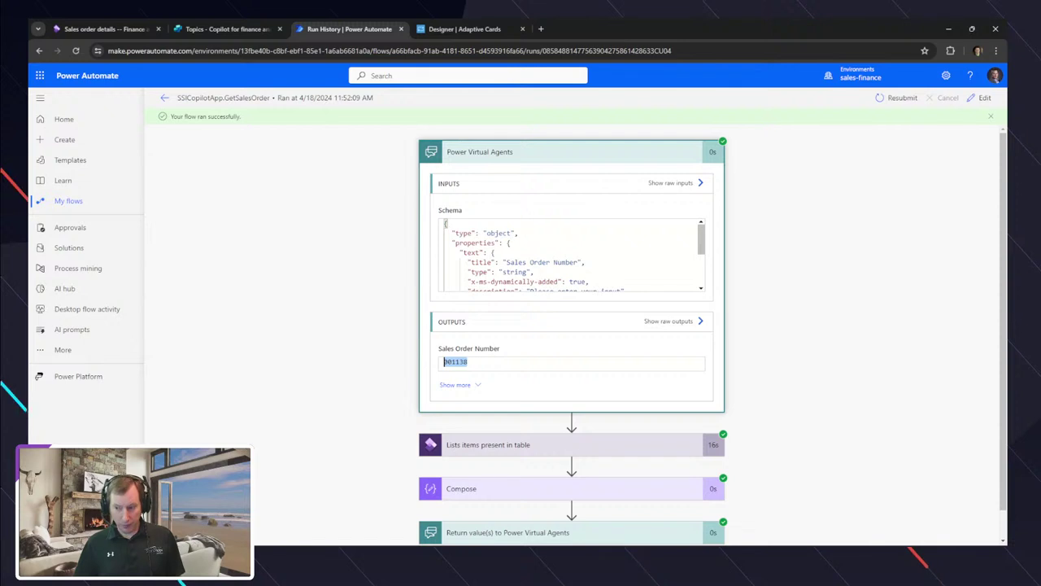
pyautogui.click(468, 361)
pyautogui.scroll(-3, 572, 325)
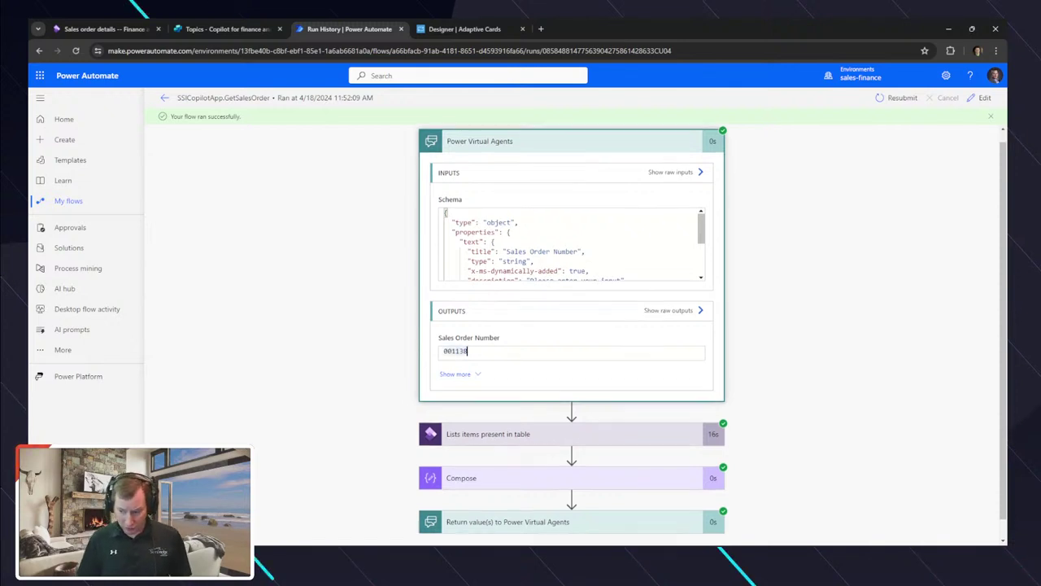
# Examine the record returned by the run's "Lists items present in table" action and the Compose action's inputs and outputs
pyautogui.scroll(-1, 570, 448)
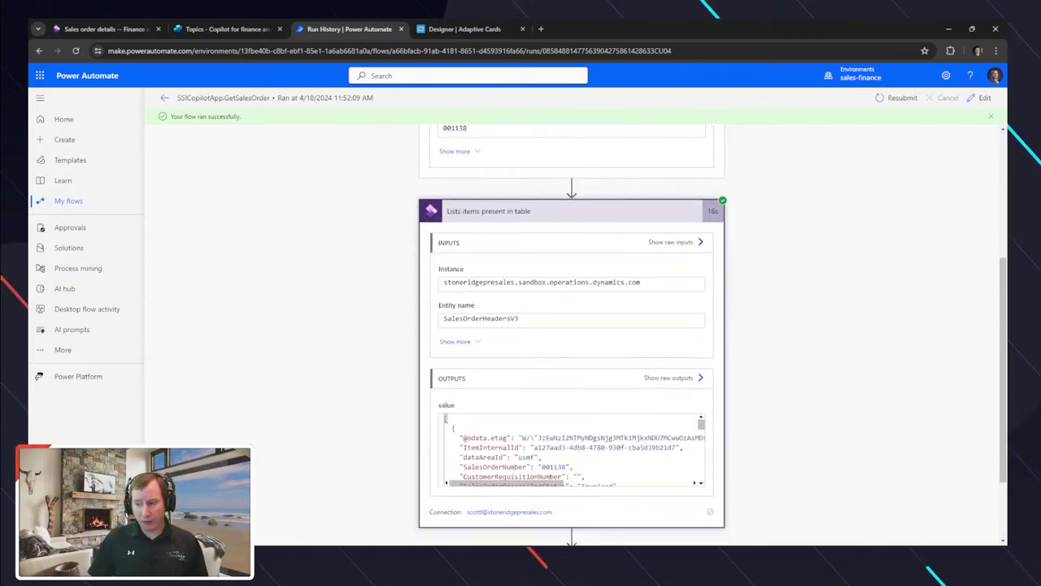
pyautogui.scroll(-3, 569, 448)
pyautogui.scroll(-5, 570, 447)
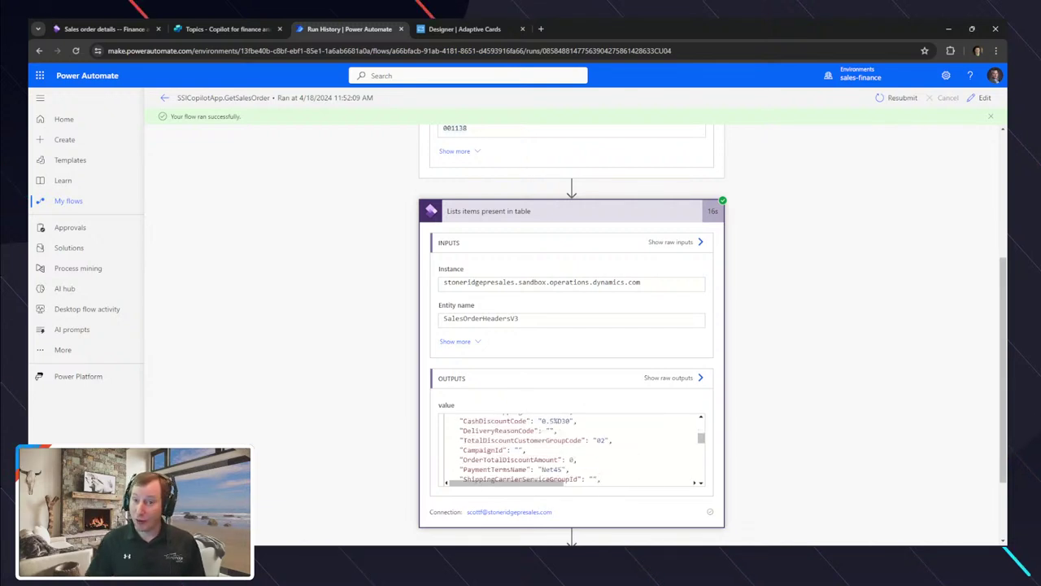
pyautogui.scroll(-4, 570, 447)
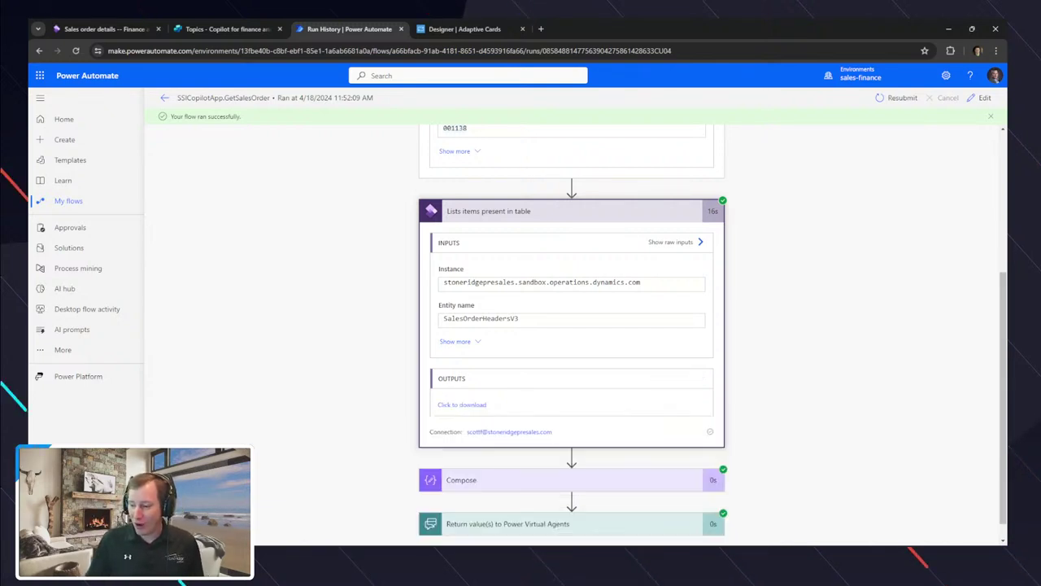
pyautogui.click(488, 459)
pyautogui.scroll(-4, 570, 366)
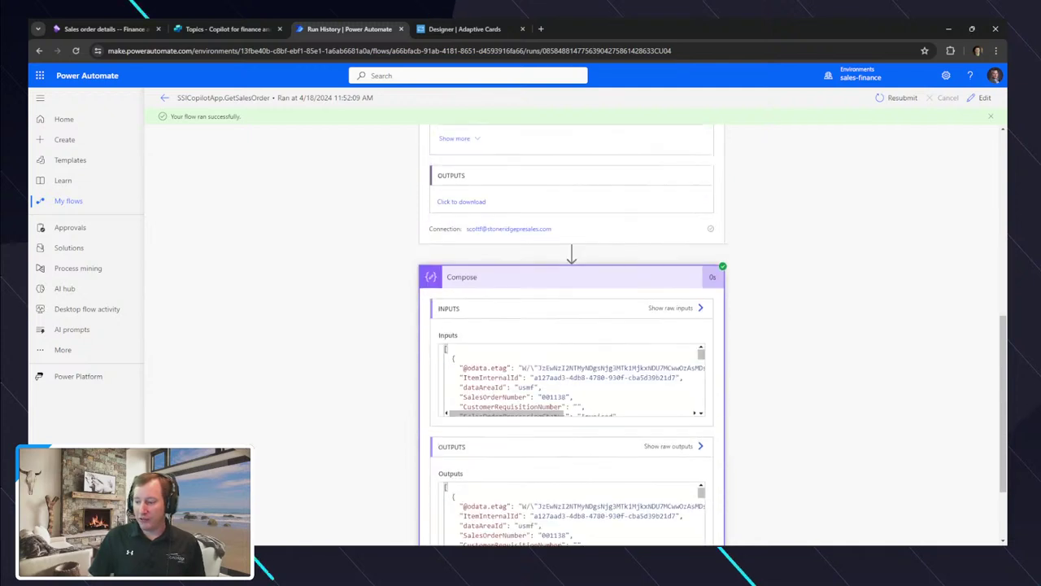